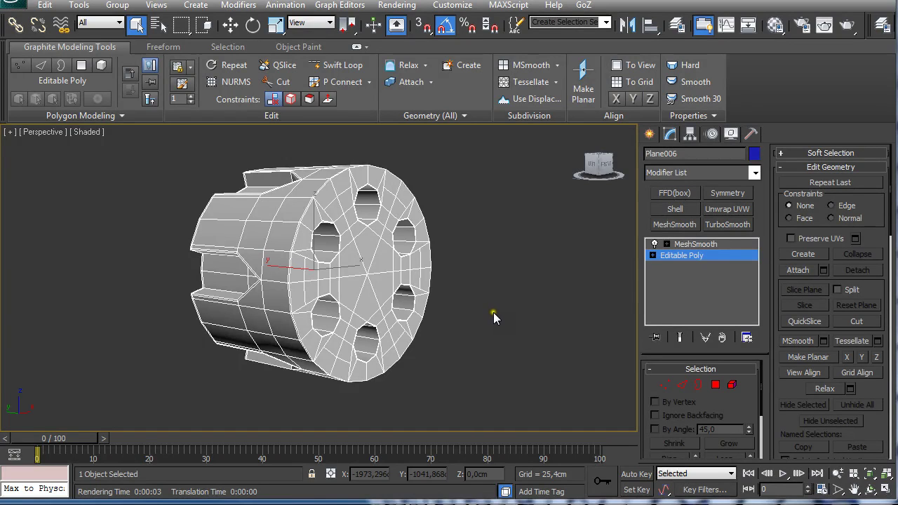
# Orbit around the revolver ring Plane006, show its MeshSmooth result, then reselect the ring.
pyautogui.keyDown('alt'); pyautogui.moveTo(498, 311); pyautogui.dragTo(524, 322, button='middle'); pyautogui.keyUp('alt')
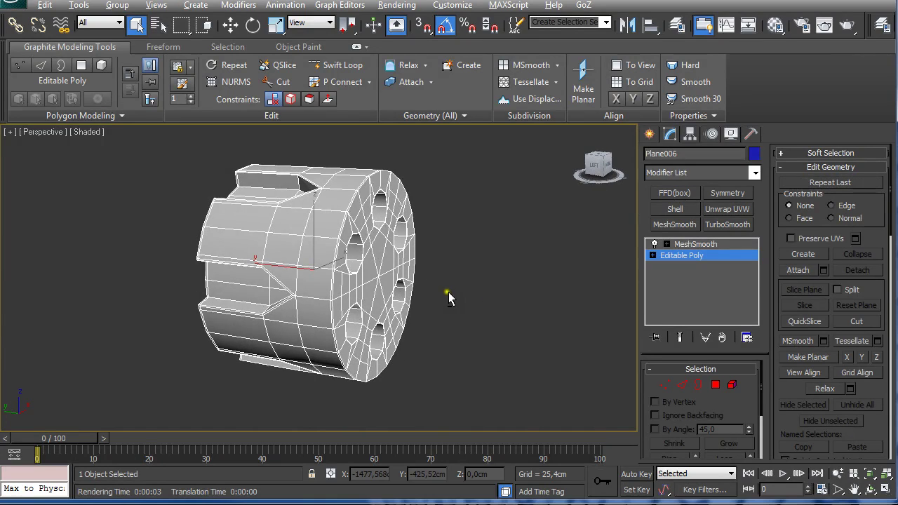
pyautogui.keyDown('alt'); pyautogui.moveTo(446, 295); pyautogui.dragTo(563, 280, button='middle'); pyautogui.keyUp('alt')
pyautogui.click(690, 246)
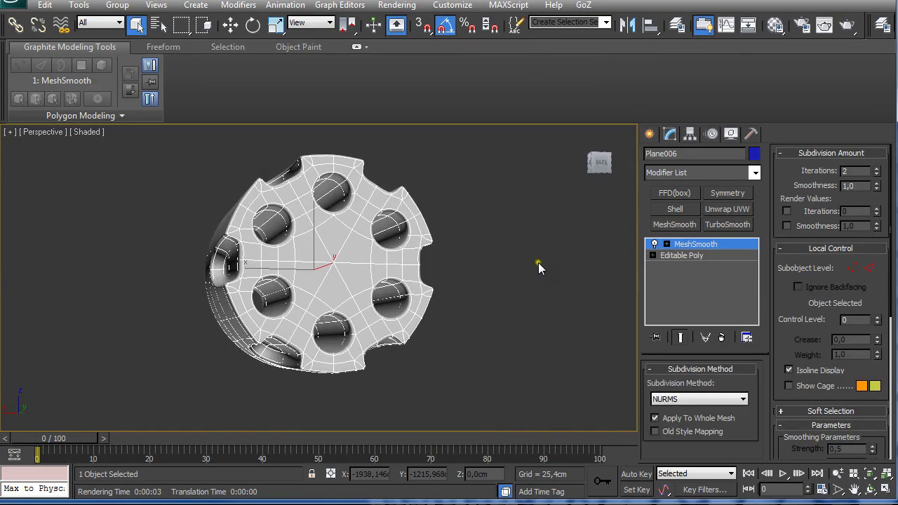
pyautogui.click(532, 281)
pyautogui.keyDown('alt'); pyautogui.moveTo(486, 274); pyautogui.dragTo(468, 287, button='middle'); pyautogui.keyUp('alt')
pyautogui.click(403, 248)
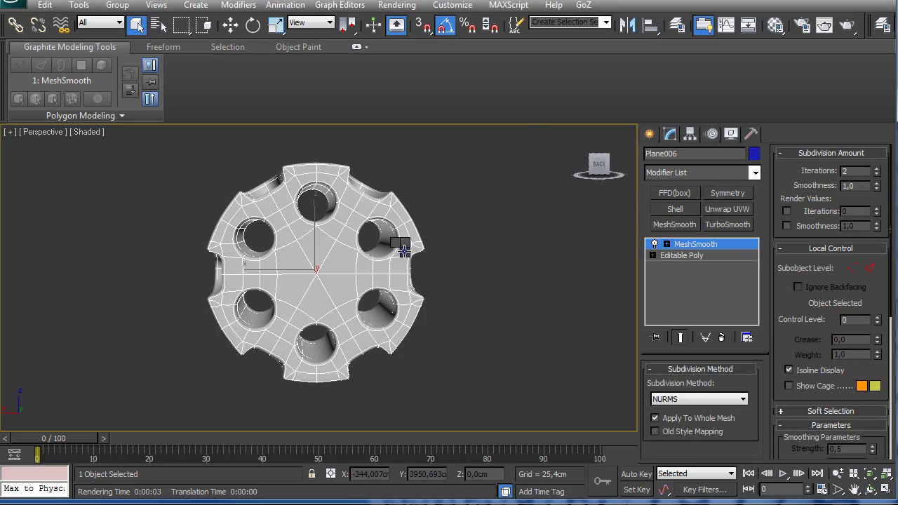
# Hide the ring object and switch the viewport to Top view.
pyautogui.rightClick(401, 247)
pyautogui.click(416, 209)
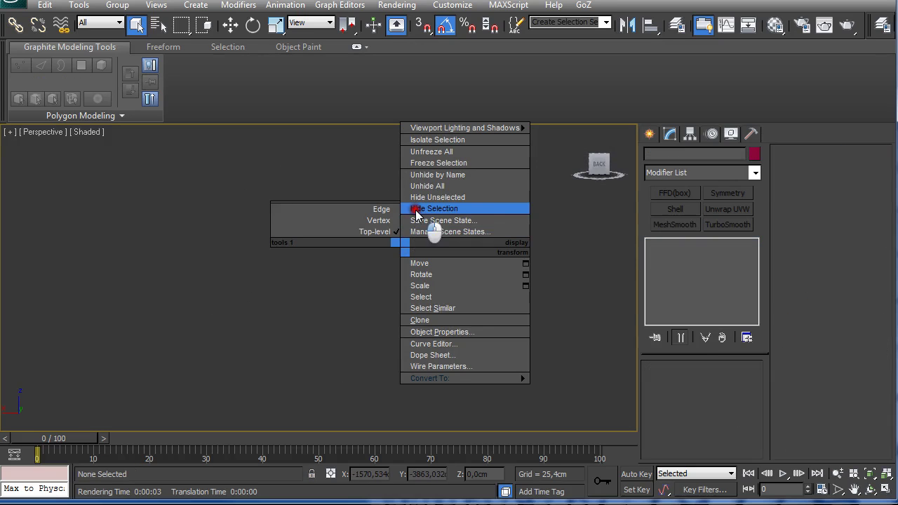
pyautogui.press('t')
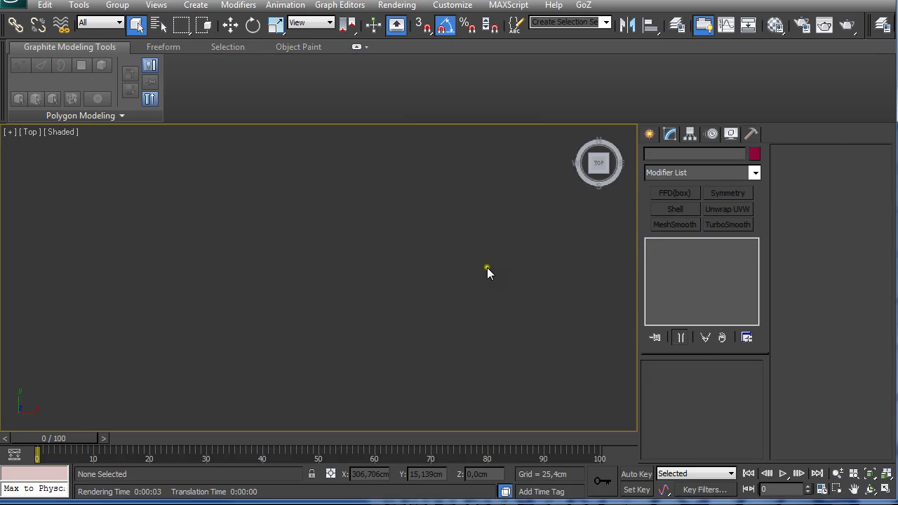
# Draw a new dark blue plane, Plane007, about 353 × 288 cm.
pyautogui.click(650, 134)
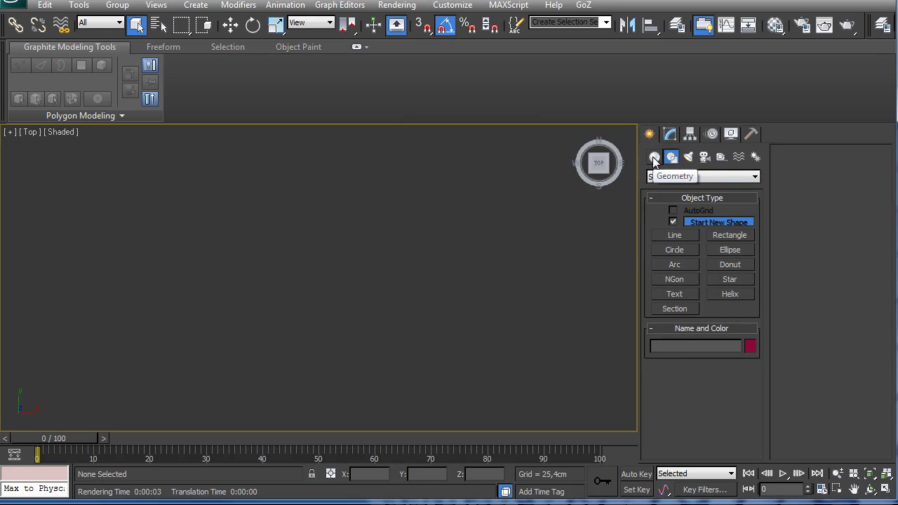
pyautogui.click(653, 158)
pyautogui.click(730, 283)
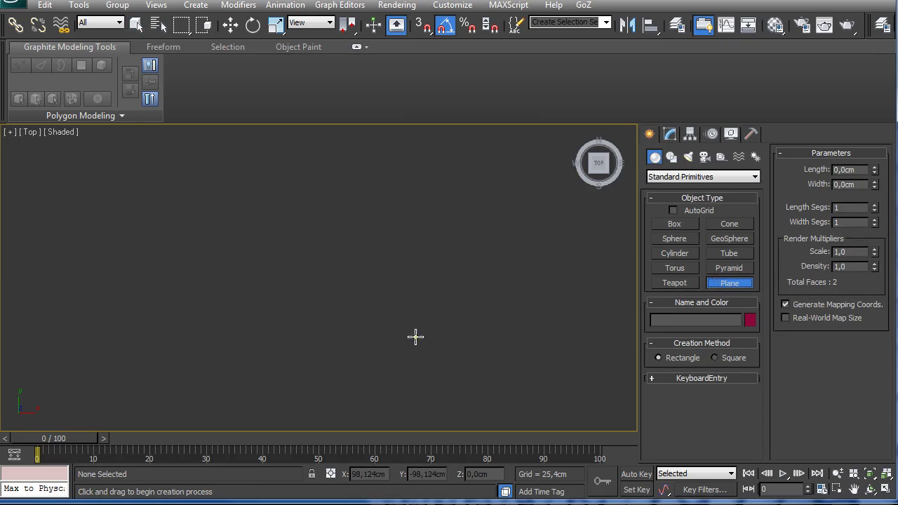
pyautogui.moveTo(273, 169); pyautogui.dragTo(453, 391)
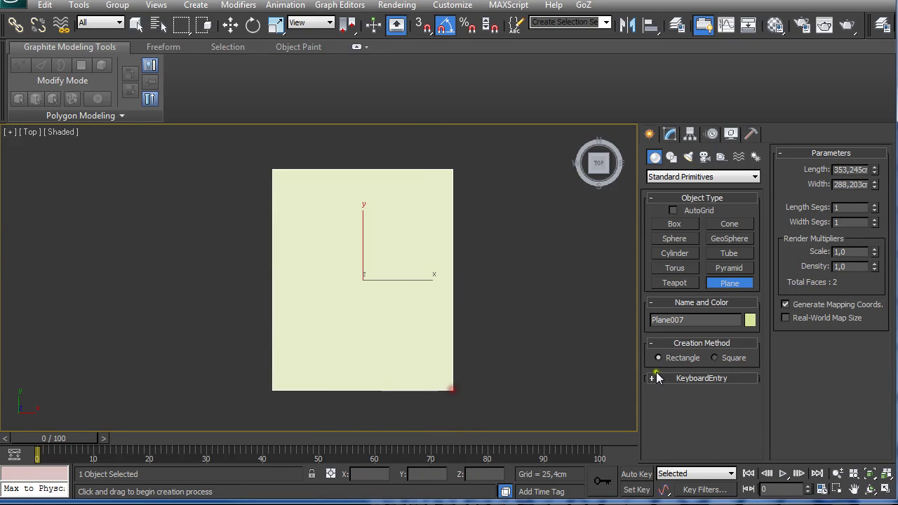
pyautogui.click(750, 320)
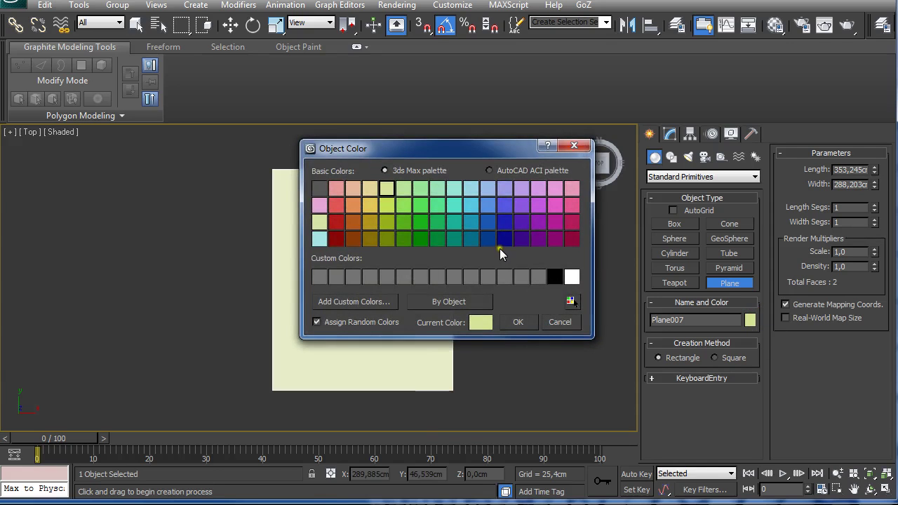
pyautogui.click(503, 243)
pyautogui.click(518, 322)
pyautogui.moveTo(491, 285); pyautogui.dragTo(475, 272, button='middle')
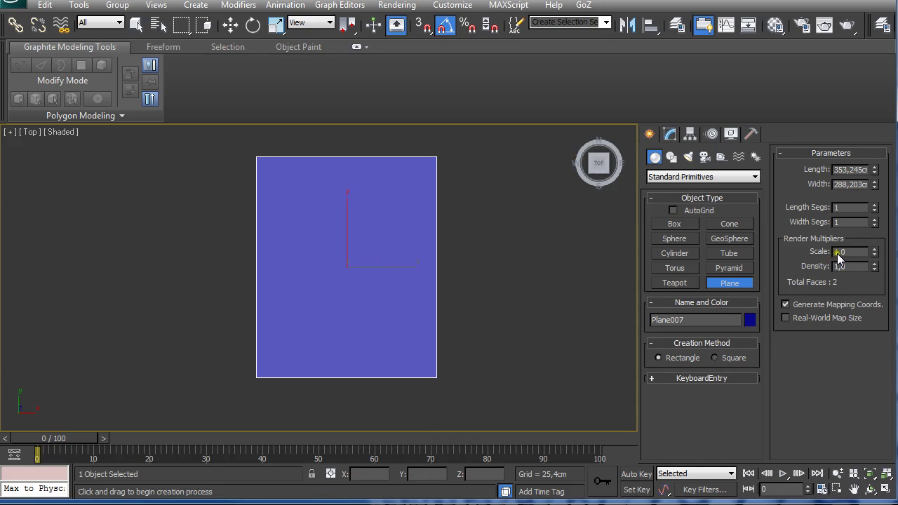
# Give the plane 2 length segments and 4 width segments.
pyautogui.click(875, 209)
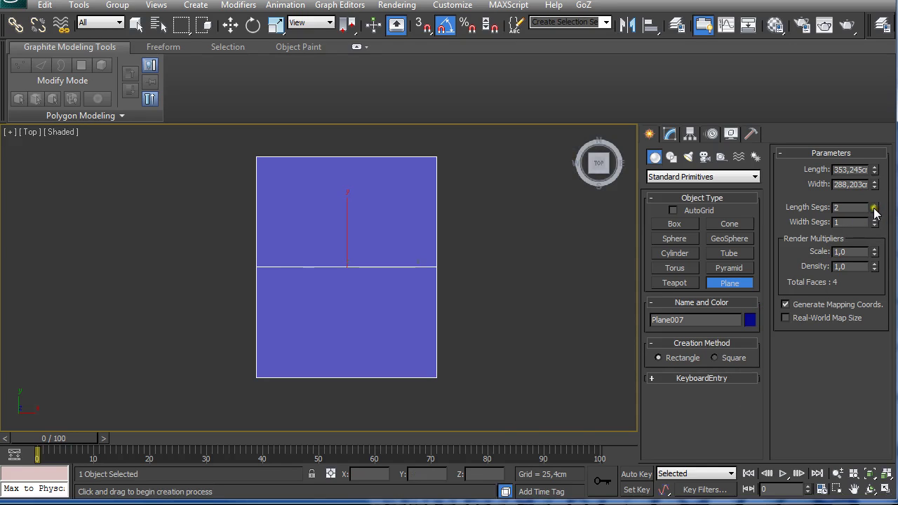
pyautogui.click(875, 212)
pyautogui.click(875, 206)
pyautogui.click(874, 219)
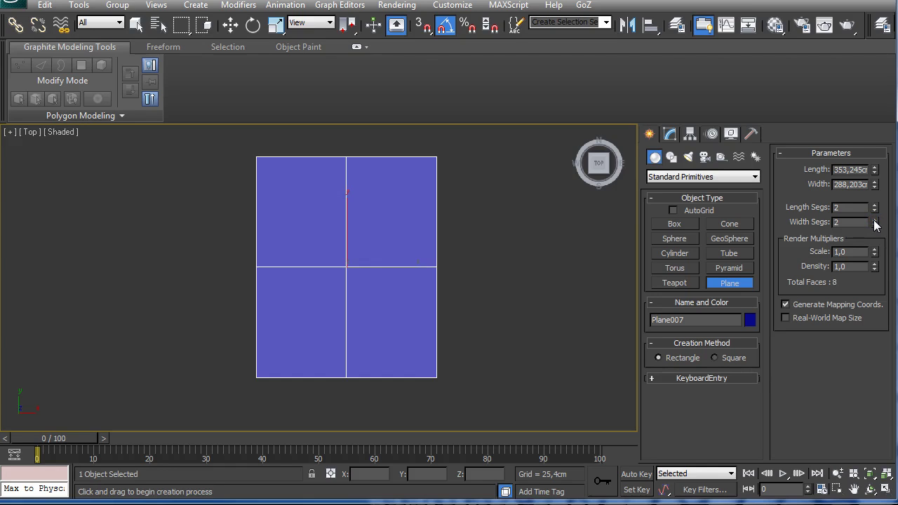
pyautogui.click(874, 220)
pyautogui.click(875, 220)
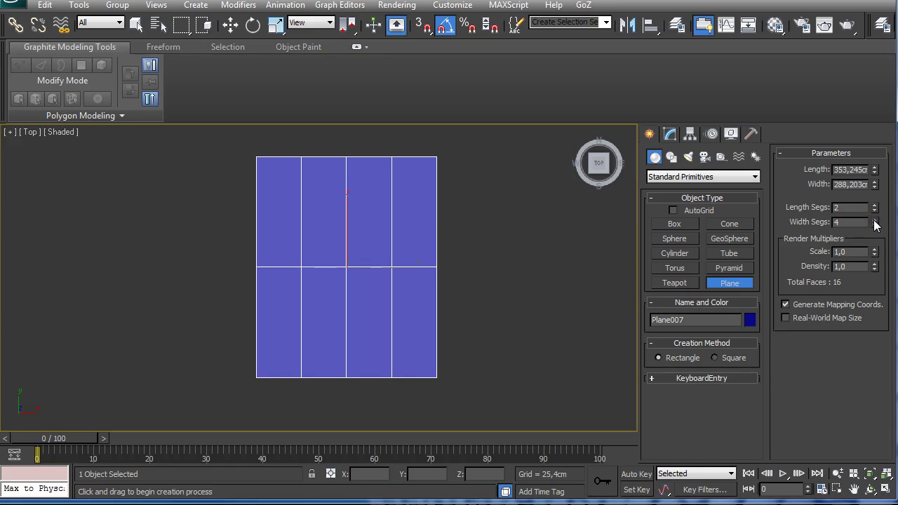
pyautogui.moveTo(479, 227); pyautogui.dragTo(481, 225, button='middle')
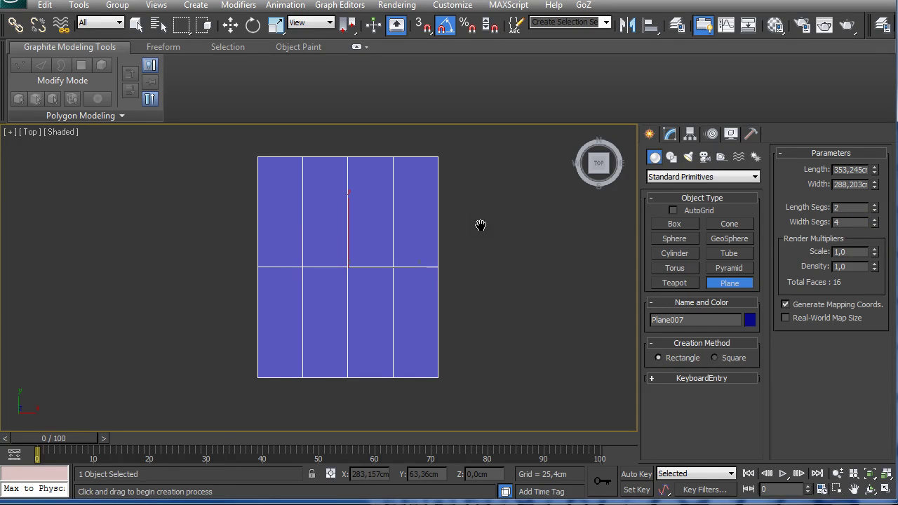
# Convert Plane007 to an Editable Poly and switch to Edge level.
pyautogui.rightClick(508, 264)
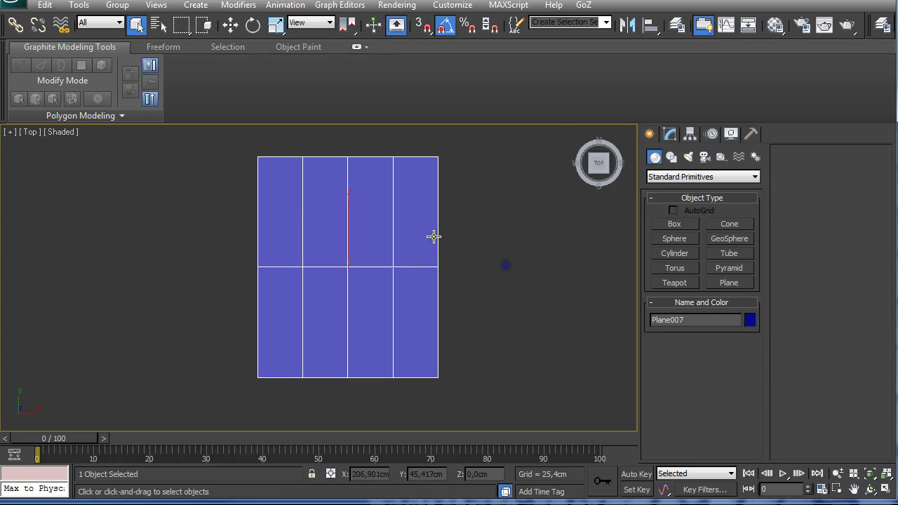
pyautogui.rightClick(428, 235)
pyautogui.moveTo(481, 361)
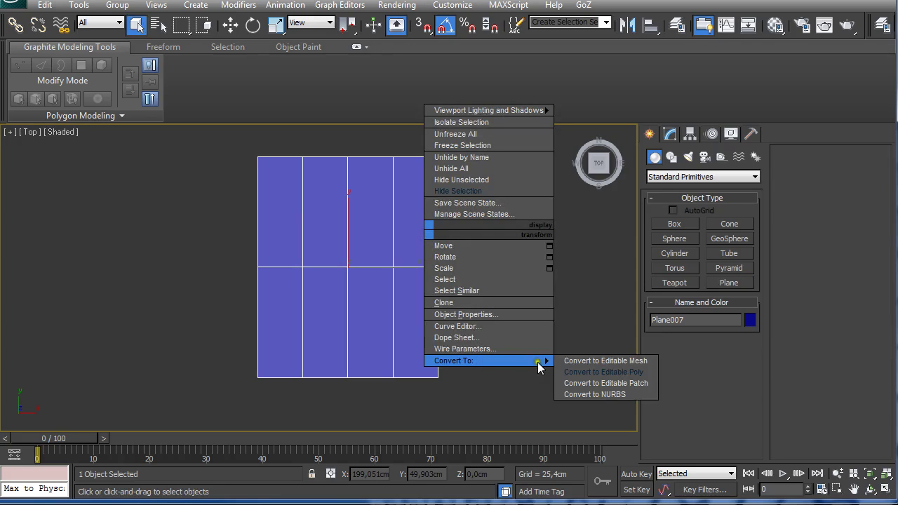
pyautogui.click(565, 369)
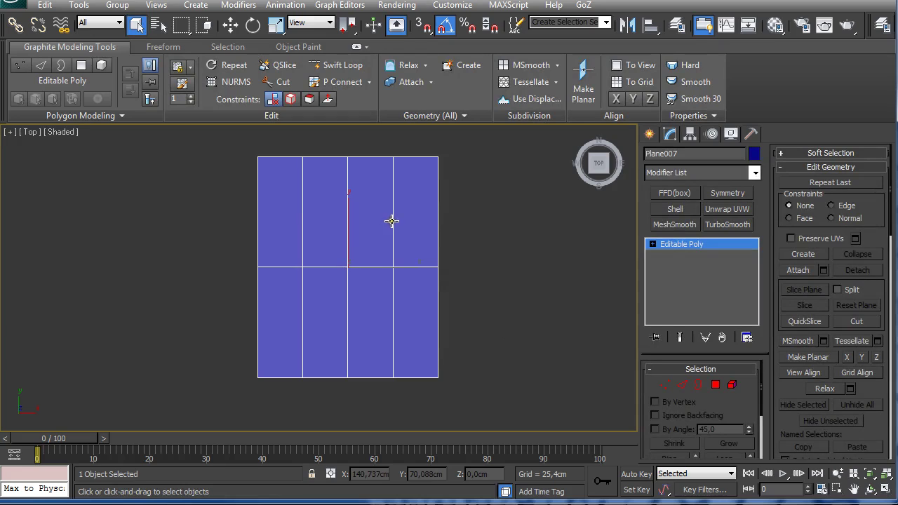
pyautogui.rightClick(397, 263)
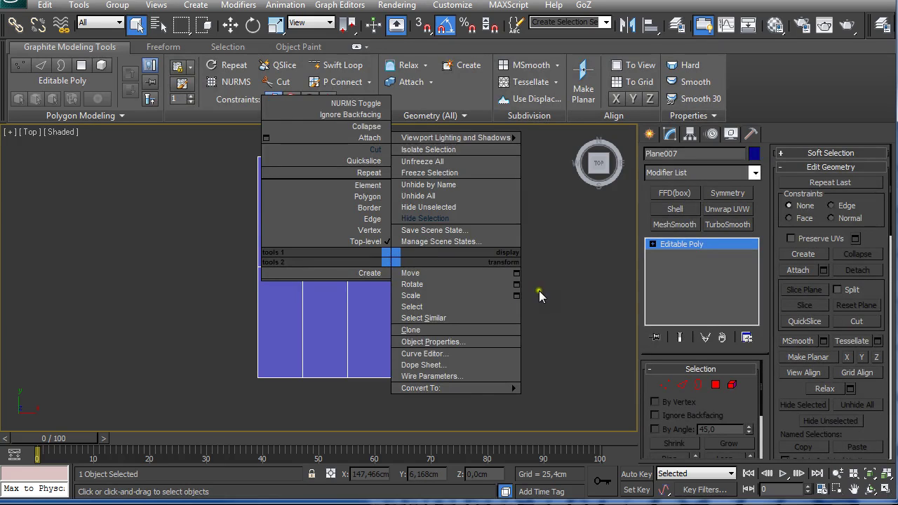
pyautogui.rightClick(562, 284)
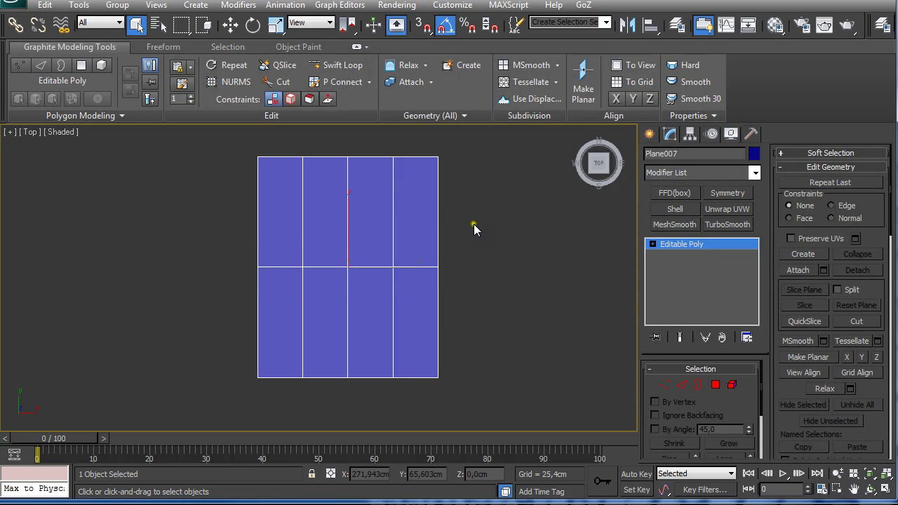
pyautogui.press('2')
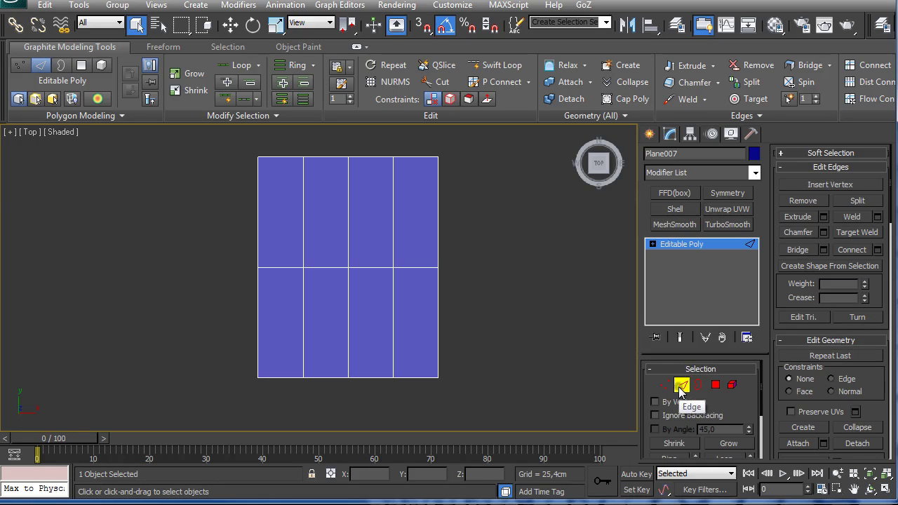
# Connect the third column's horizontal edges with a new vertical edge at slide 75.
pyautogui.moveTo(365, 141); pyautogui.dragTo(375, 391)
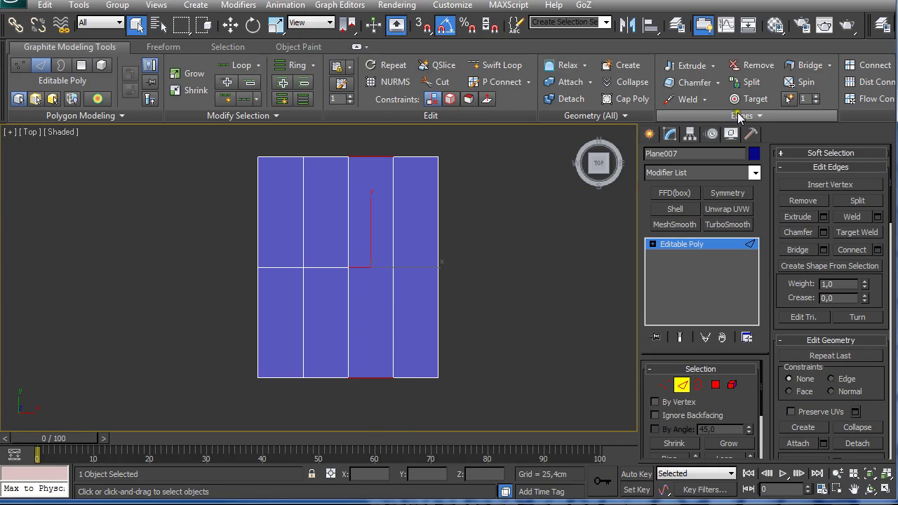
pyautogui.press('super+Up')
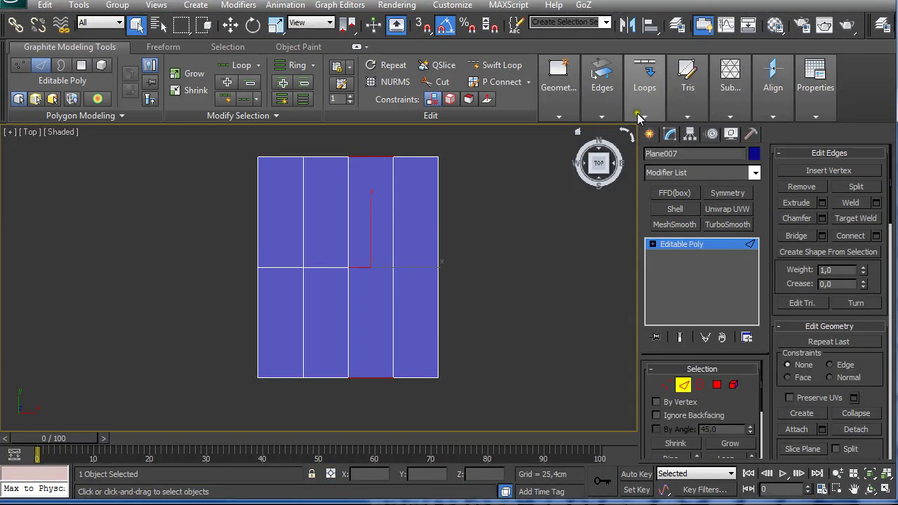
pyautogui.moveTo(644, 88)
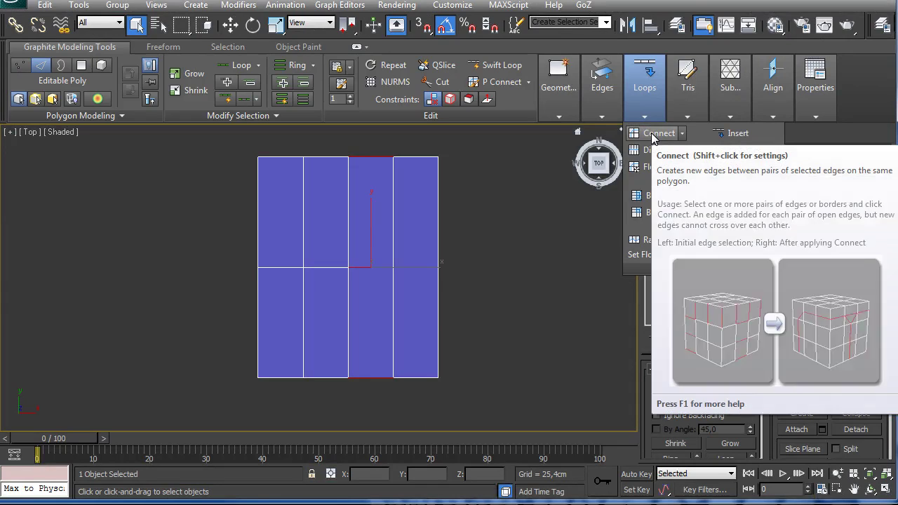
pyautogui.keyDown('shift'); pyautogui.click(653, 134); pyautogui.keyUp('shift')
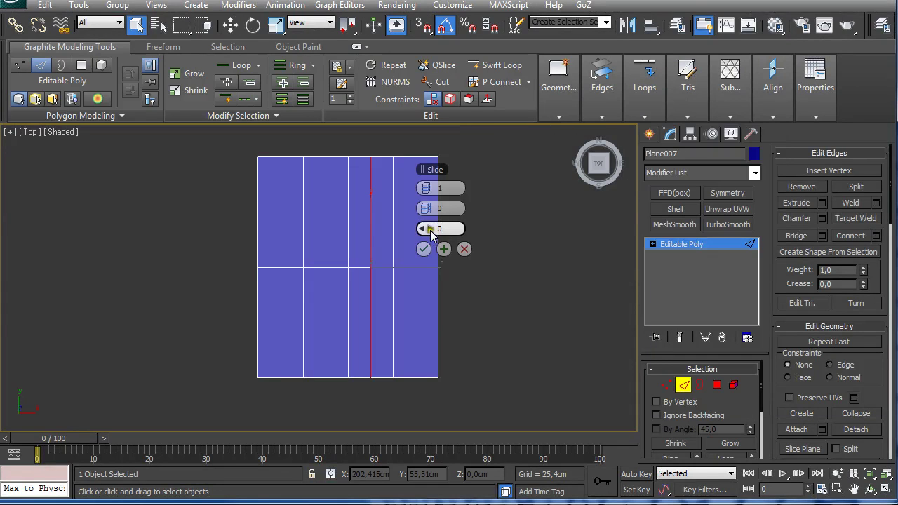
pyautogui.moveTo(424, 169); pyautogui.dragTo(453, 160)
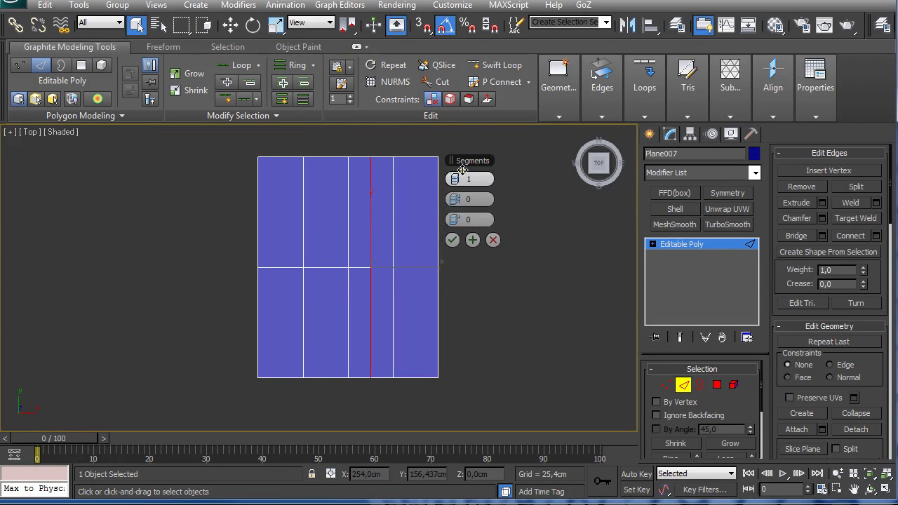
pyautogui.moveTo(459, 220); pyautogui.dragTo(689, 225)
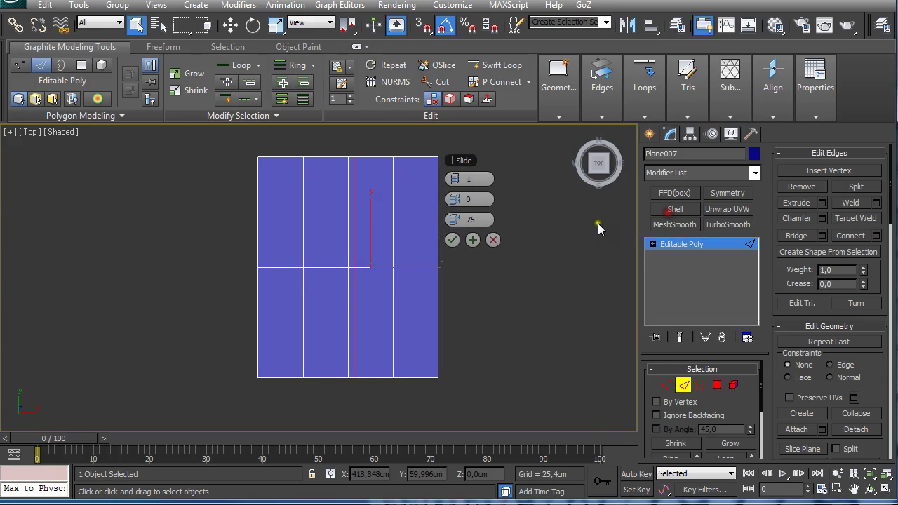
pyautogui.click(473, 241)
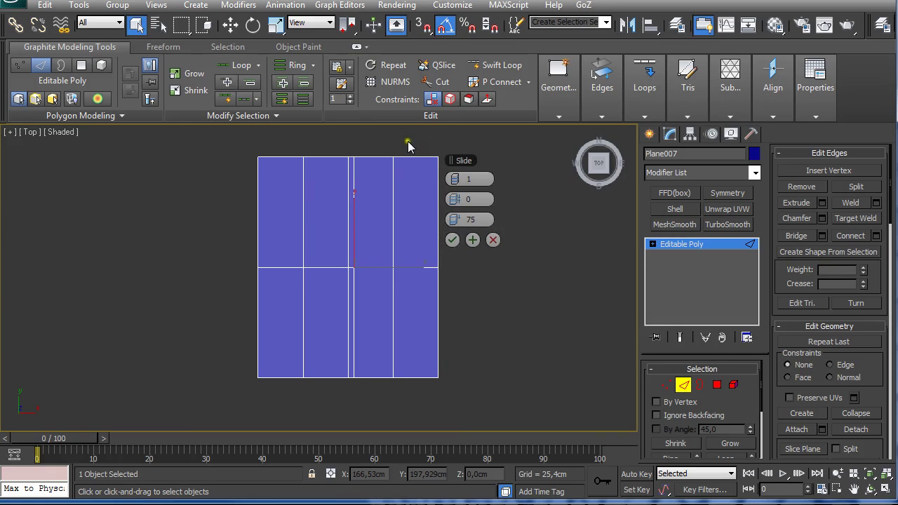
# Add a second connecting edge at slide -75, then select the lower-half vertical edges.
pyautogui.click(468, 220)
pyautogui.write('-')
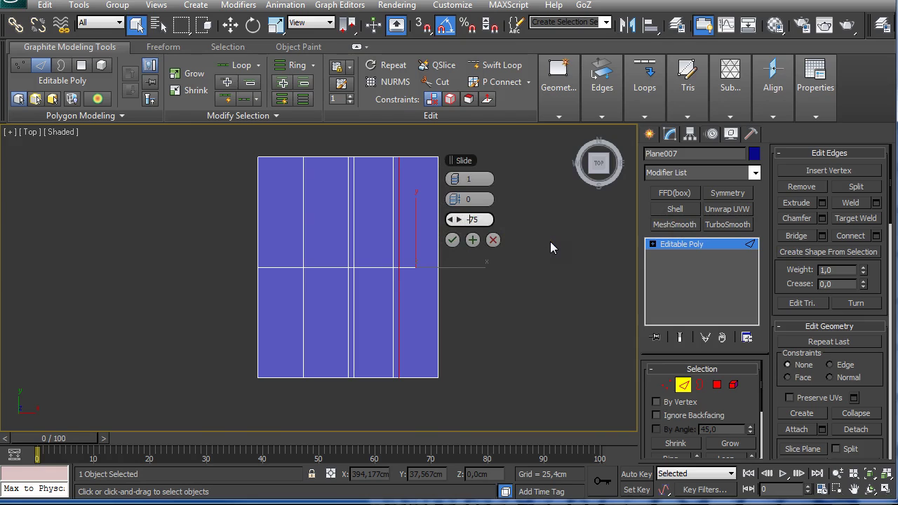
pyautogui.press('Return')
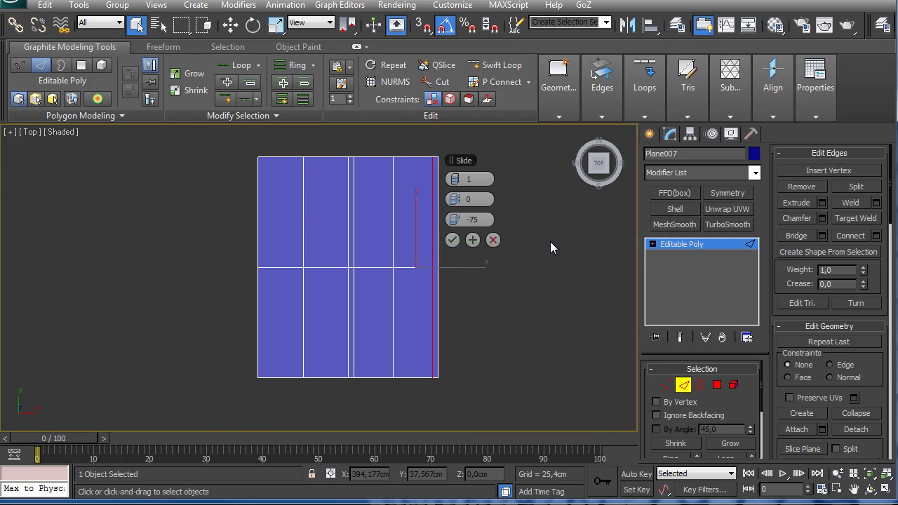
pyautogui.click(452, 240)
pyautogui.moveTo(473, 332); pyautogui.dragTo(152, 316)
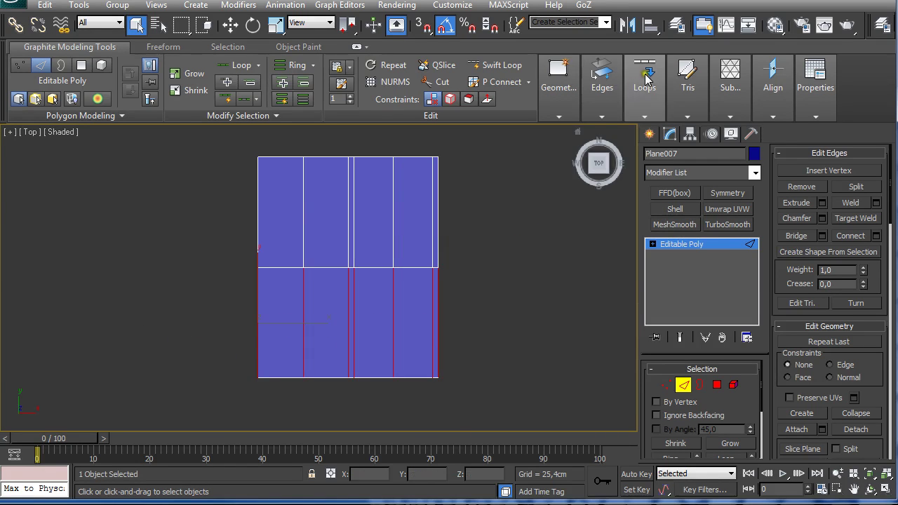
# Connect the selected lower-half vertical edges with a horizontal edge at slide 0.
pyautogui.click(645, 117)
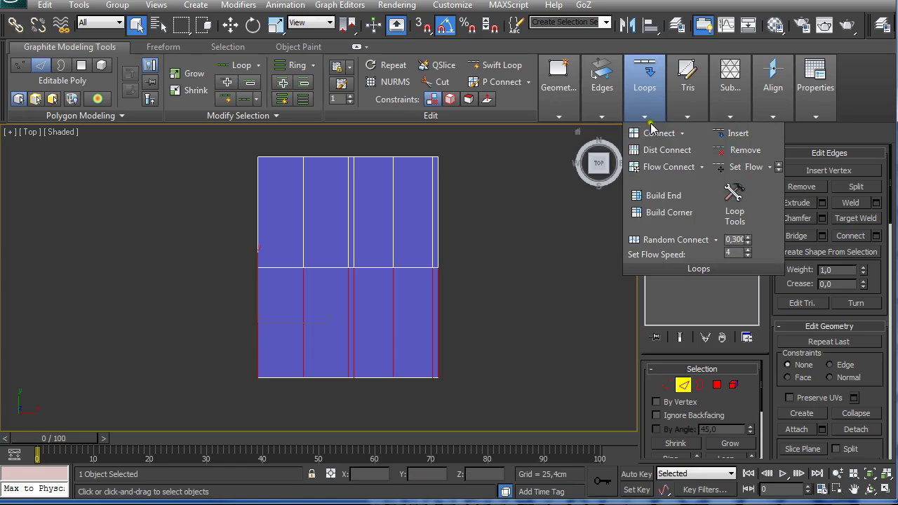
pyautogui.click(652, 132)
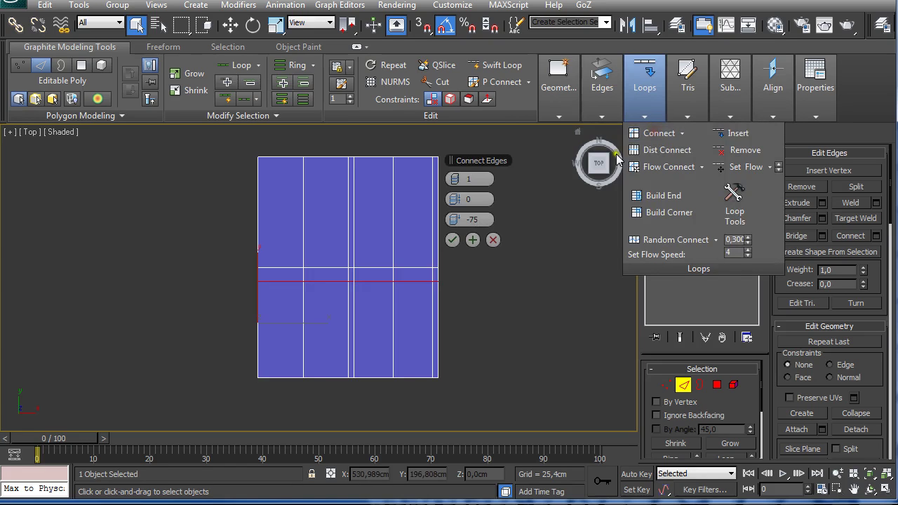
pyautogui.rightClick(458, 221)
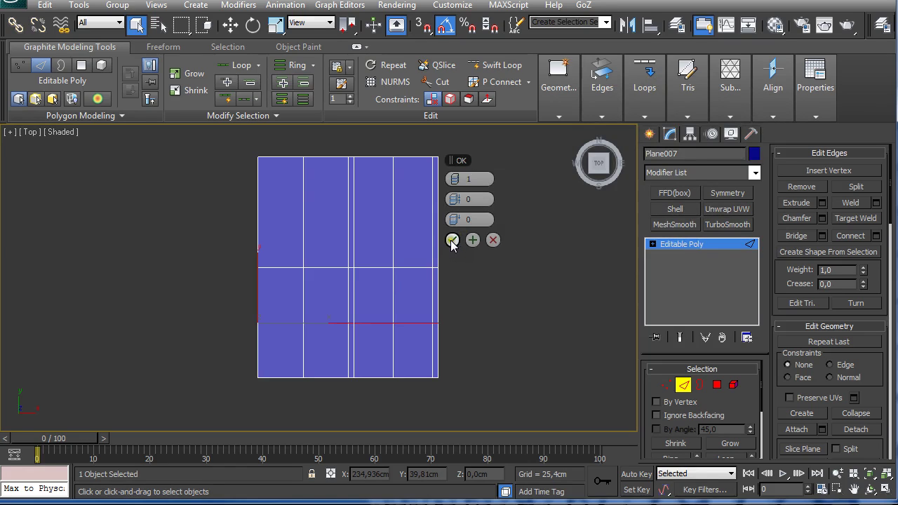
pyautogui.click(452, 240)
pyautogui.scroll(3, 484, 278)
pyautogui.moveTo(487, 271); pyautogui.dragTo(473, 282, button='middle')
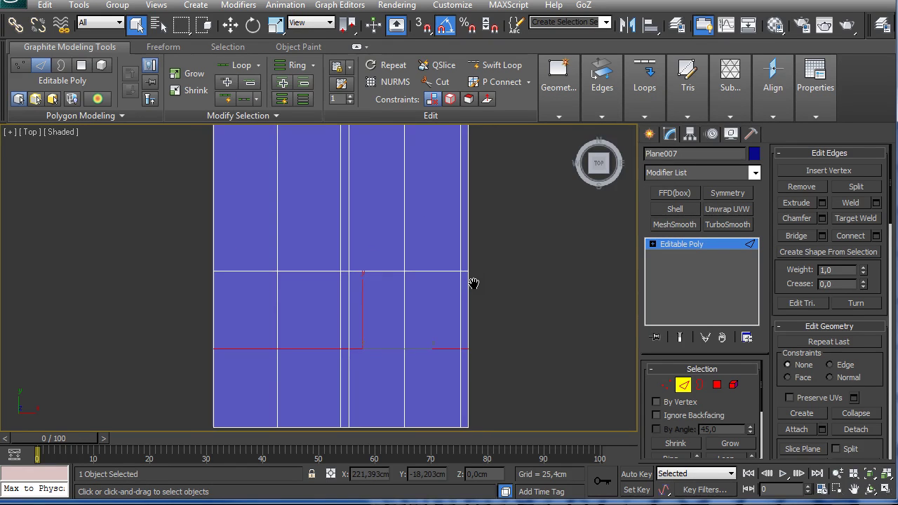
# At Vertex level, Target Weld the two neighbouring grid vertices onto the arrow tip.
pyautogui.click(667, 386)
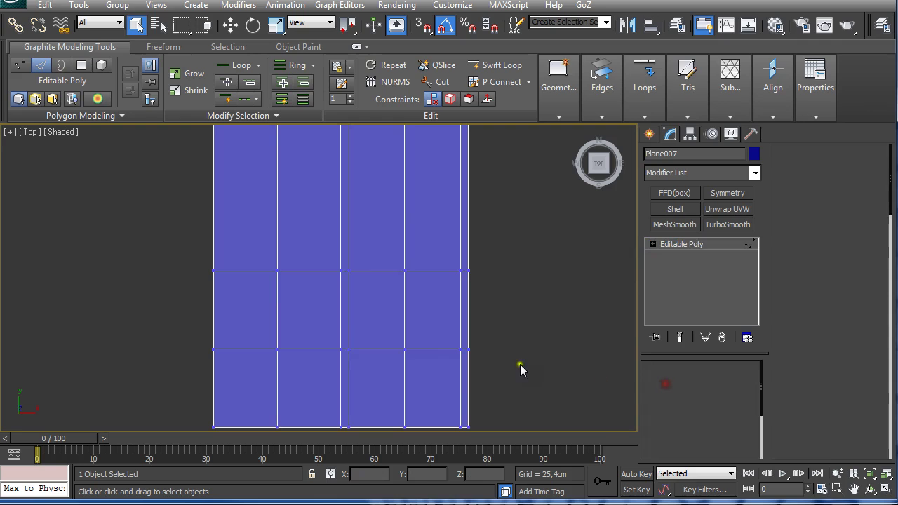
pyautogui.rightClick(414, 348)
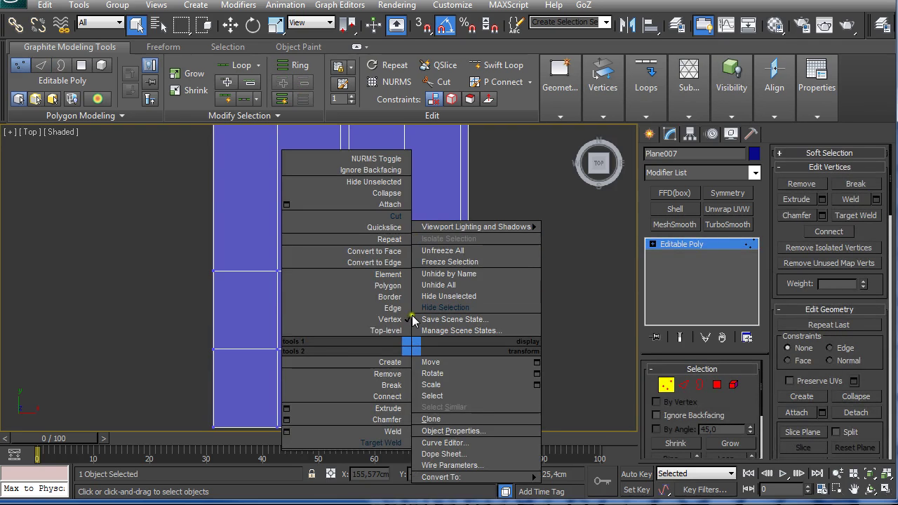
pyautogui.click(395, 443)
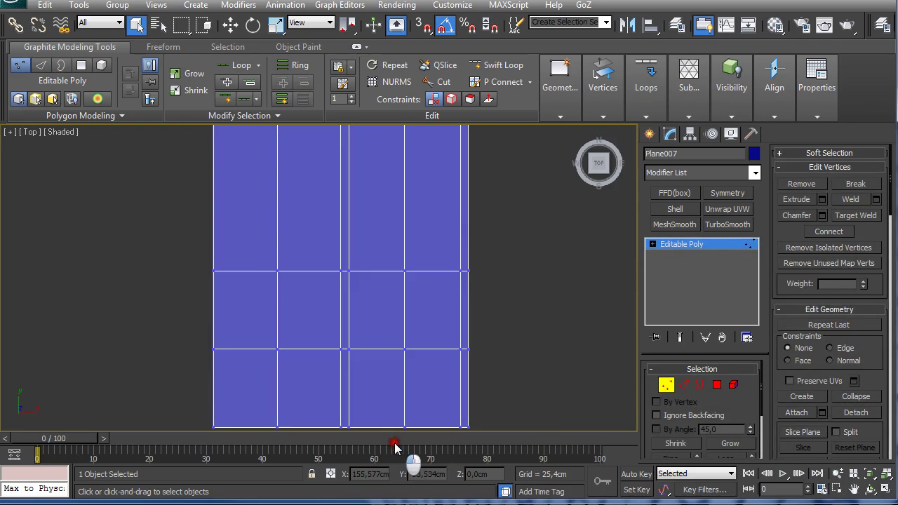
pyautogui.click(349, 348)
pyautogui.click(404, 349)
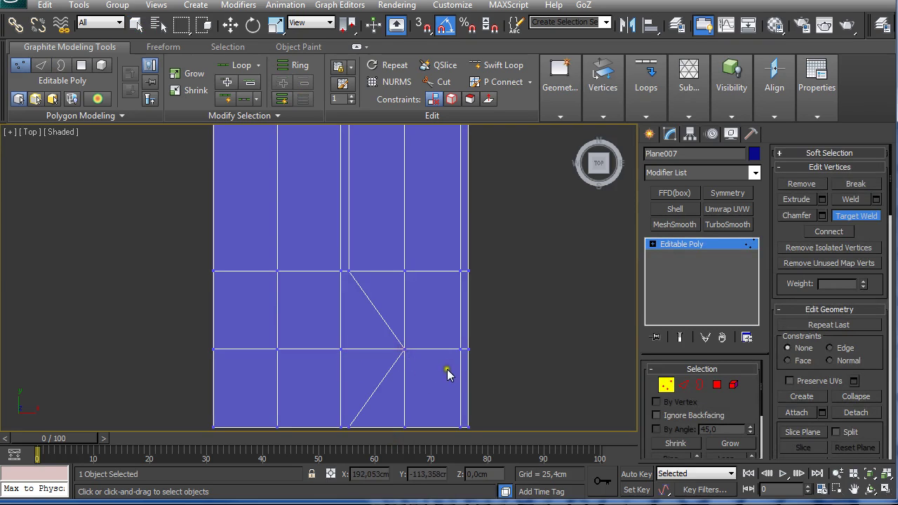
pyautogui.click(461, 348)
pyautogui.click(405, 349)
# Target Weld the bottom-left and bottom-right vertices onto the bottom-middle vertex.
pyautogui.moveTo(412, 357); pyautogui.dragTo(412, 291, button='middle')
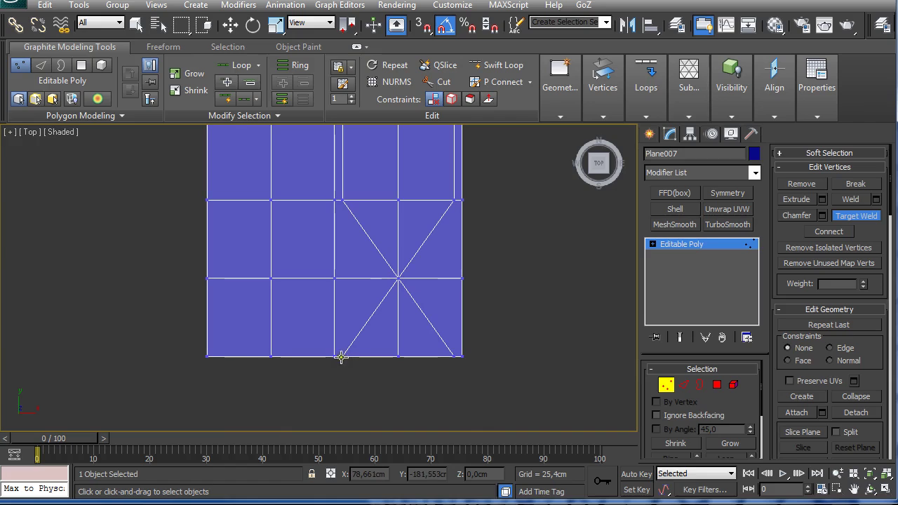
pyautogui.click(342, 357)
pyautogui.click(398, 356)
pyautogui.click(456, 357)
pyautogui.click(398, 356)
pyautogui.moveTo(381, 279); pyautogui.dragTo(405, 334, button='middle')
pyautogui.scroll(-2, 401, 317)
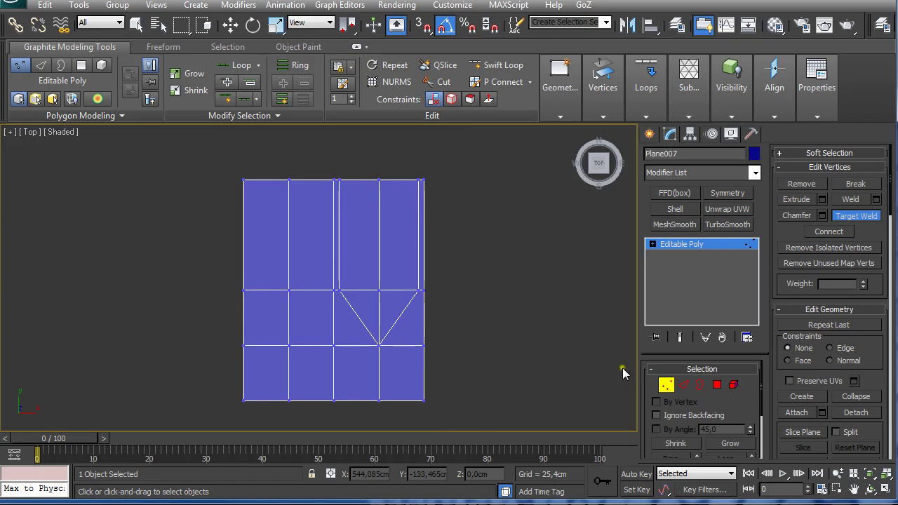
# Inset the arrow-shaped polygons by 2,54cm.
pyautogui.click(717, 384)
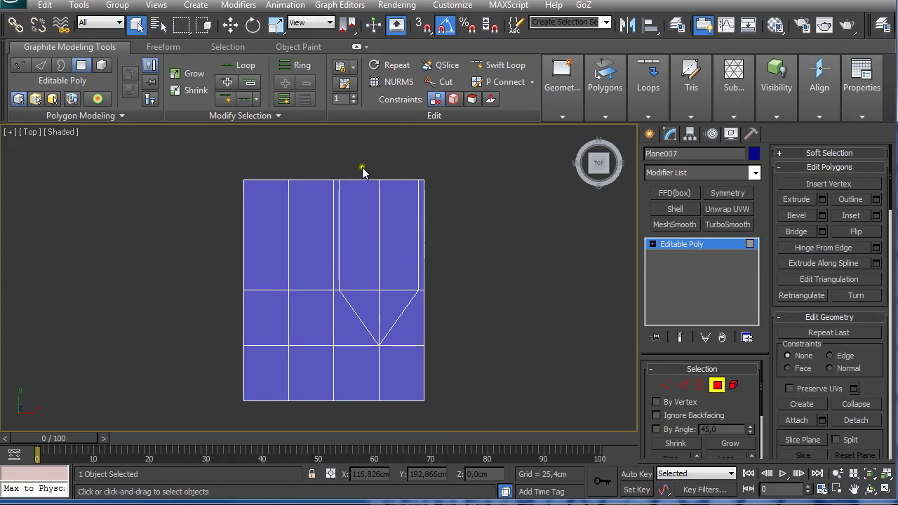
pyautogui.click(393, 302)
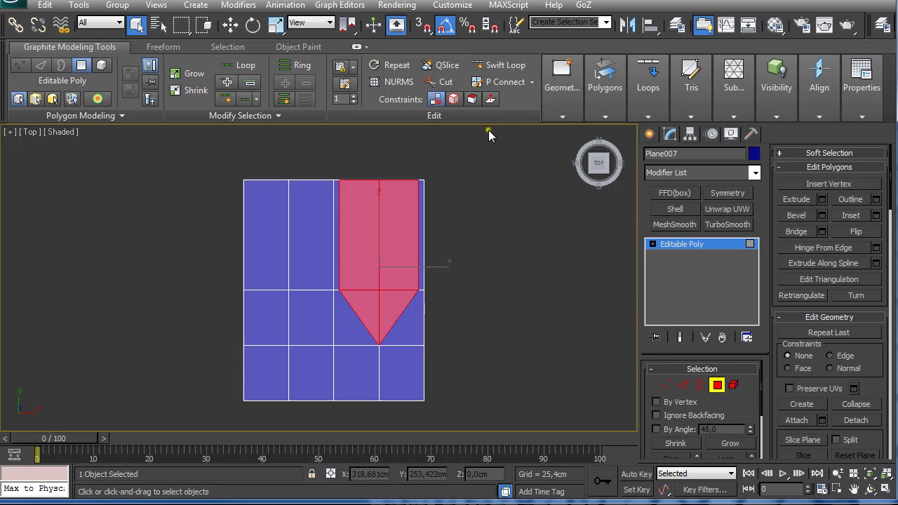
pyautogui.click(609, 117)
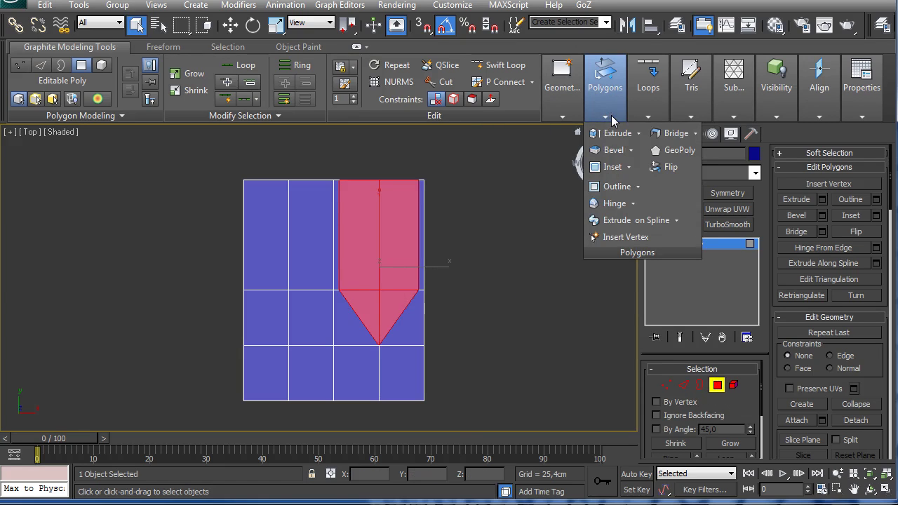
pyautogui.keyDown('shift'); pyautogui.click(612, 168); pyautogui.keyUp('shift')
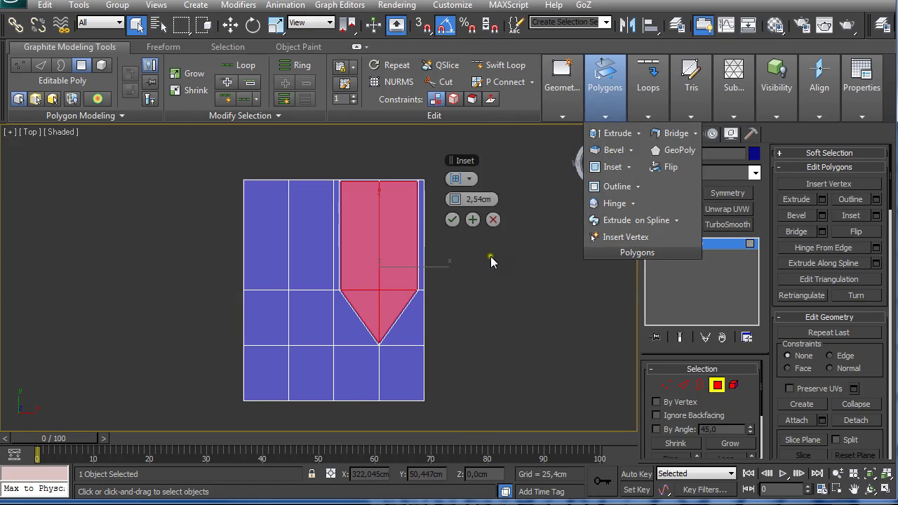
pyautogui.scroll(4, 483, 260)
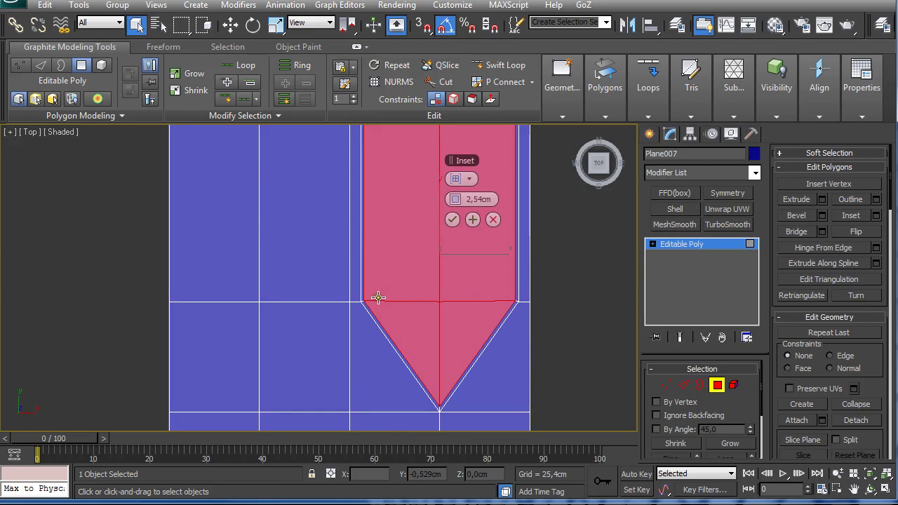
pyautogui.scroll(-2, 462, 284)
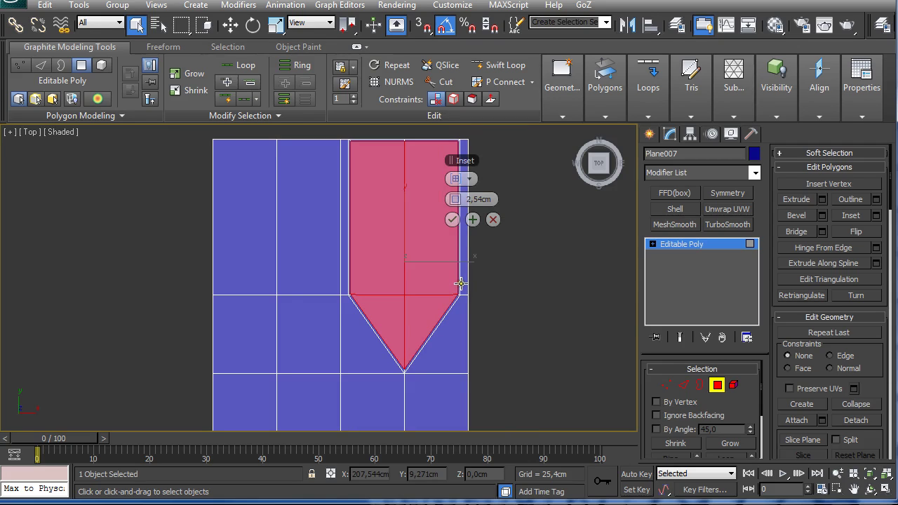
pyautogui.click(452, 222)
# Delete the thin strip polygon above the inset arrow.
pyautogui.scroll(3, 454, 309)
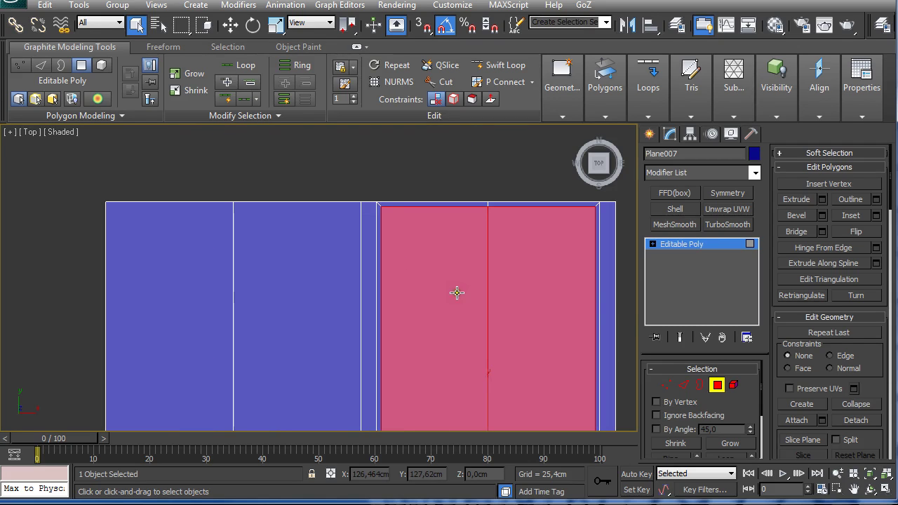
pyautogui.scroll(2, 457, 293)
pyautogui.moveTo(453, 311); pyautogui.dragTo(381, 324, button='middle')
pyautogui.click(450, 243)
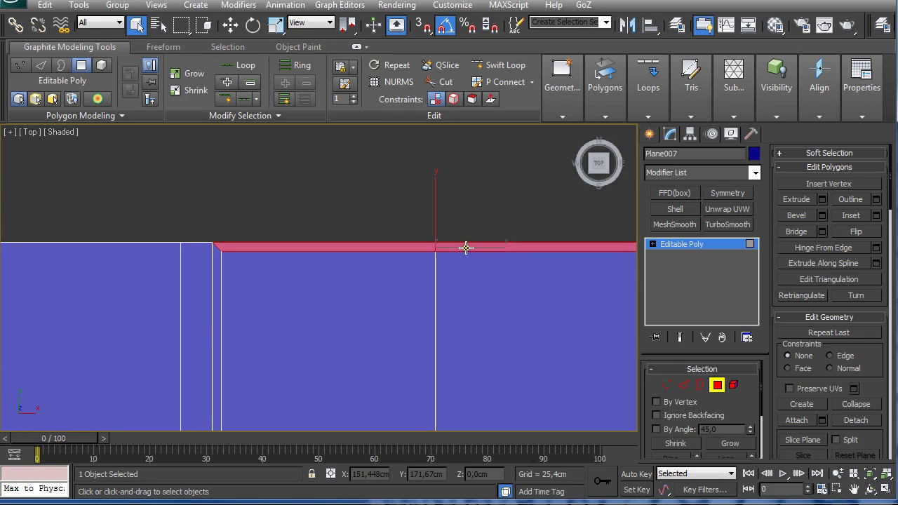
pyautogui.press('Delete')
# Select the vertices along the top edge and turn on snapping.
pyautogui.scroll(-1, 466, 249)
pyautogui.moveTo(465, 248); pyautogui.dragTo(444, 240, button='middle')
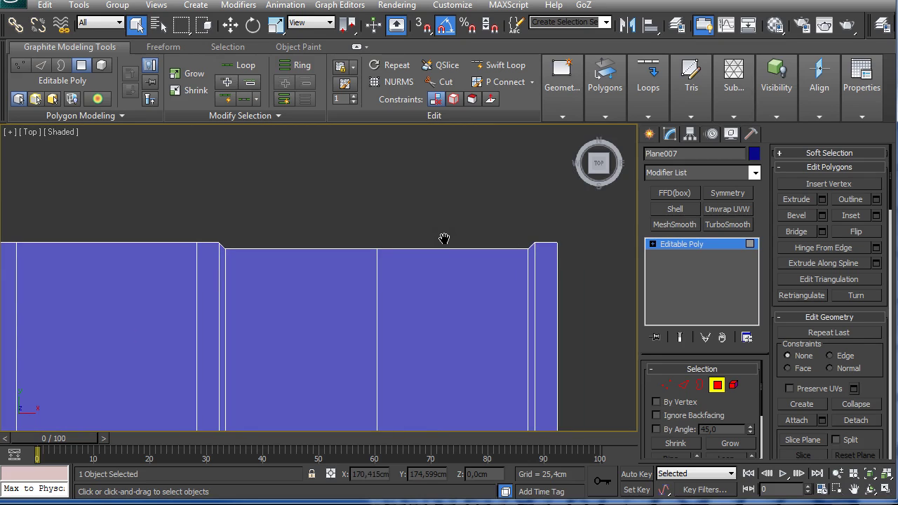
pyautogui.press('1')
pyautogui.moveTo(547, 275); pyautogui.dragTo(219, 250)
pyautogui.press('s')
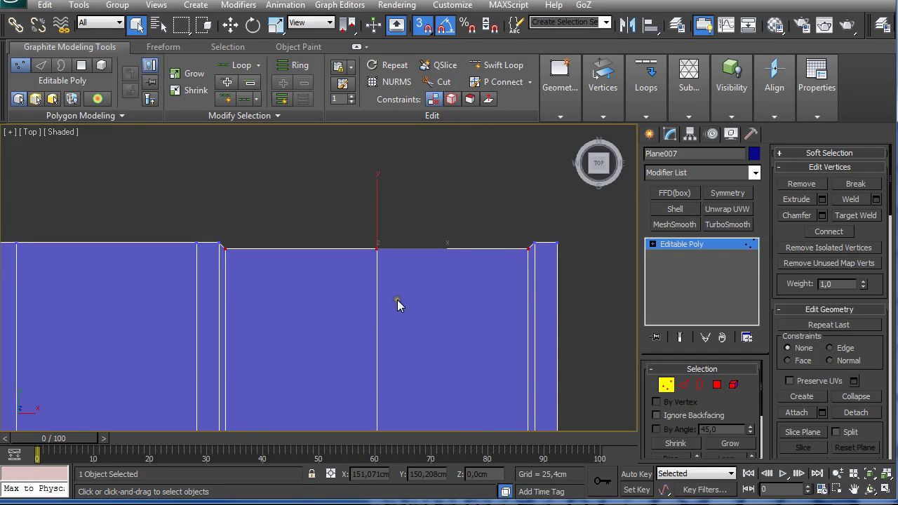
# Enable Vertex snapping in the Snaps settings.
pyautogui.rightClick(423, 28)
pyautogui.click(386, 247)
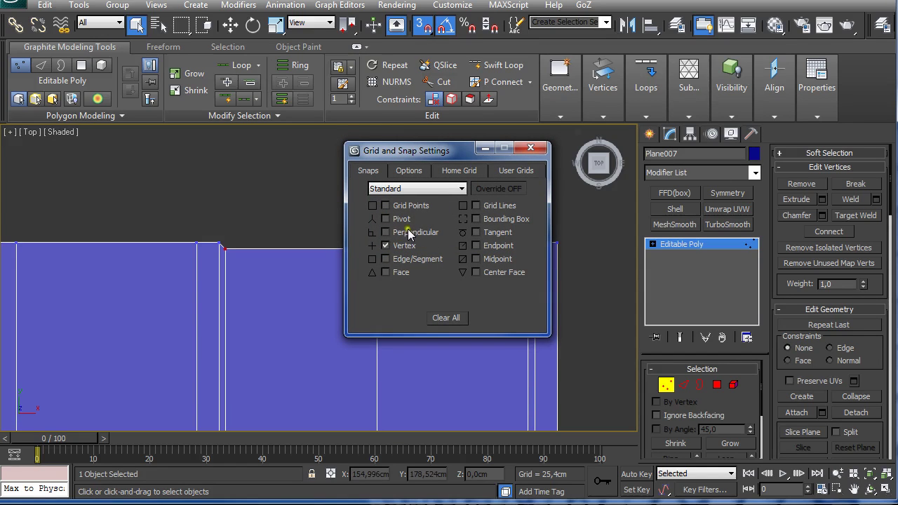
pyautogui.click(527, 149)
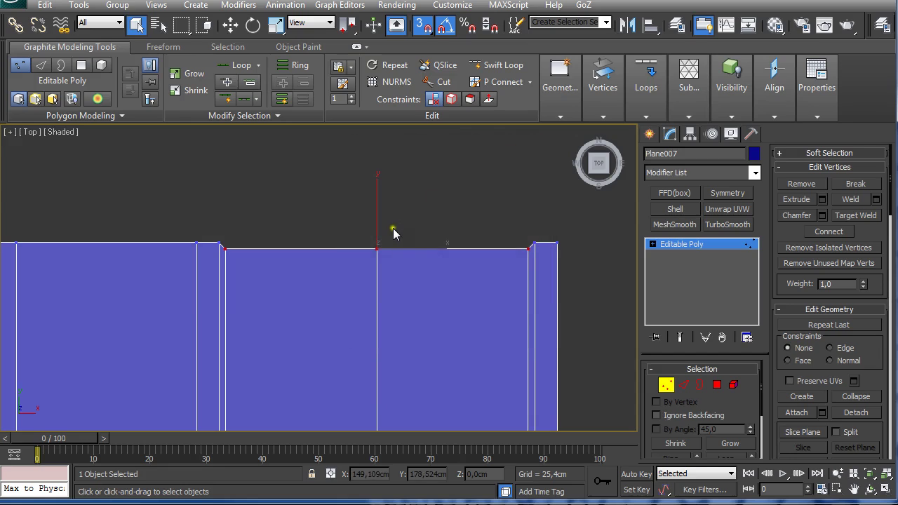
# Snap the notched top vertices up level with the plane's straight top edge.
pyautogui.press('w')
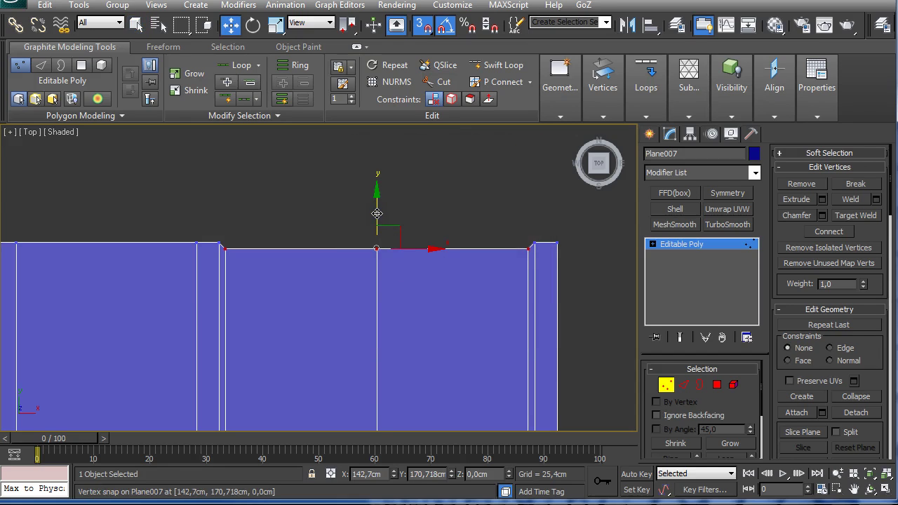
pyautogui.moveTo(377, 213); pyautogui.dragTo(533, 244)
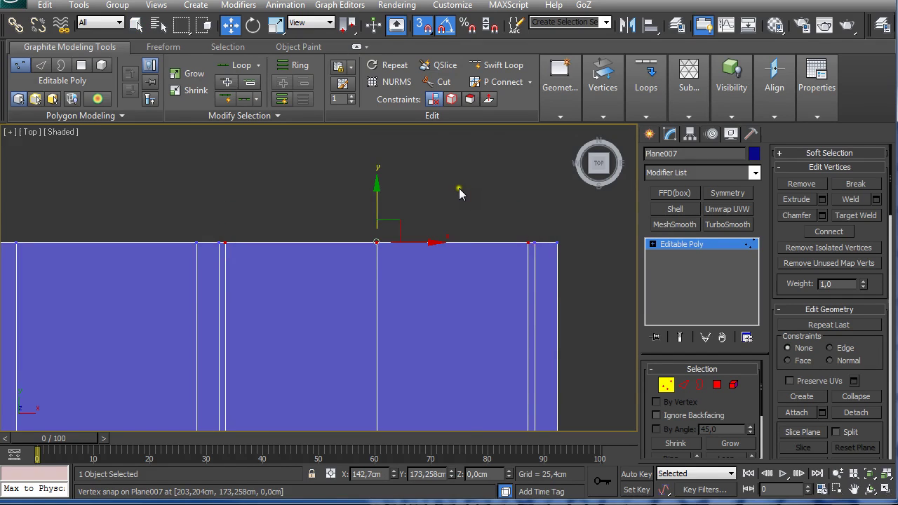
pyautogui.scroll(-2, 458, 195)
pyautogui.moveTo(457, 197); pyautogui.dragTo(459, 178, button='middle')
pyautogui.scroll(-2, 509, 262)
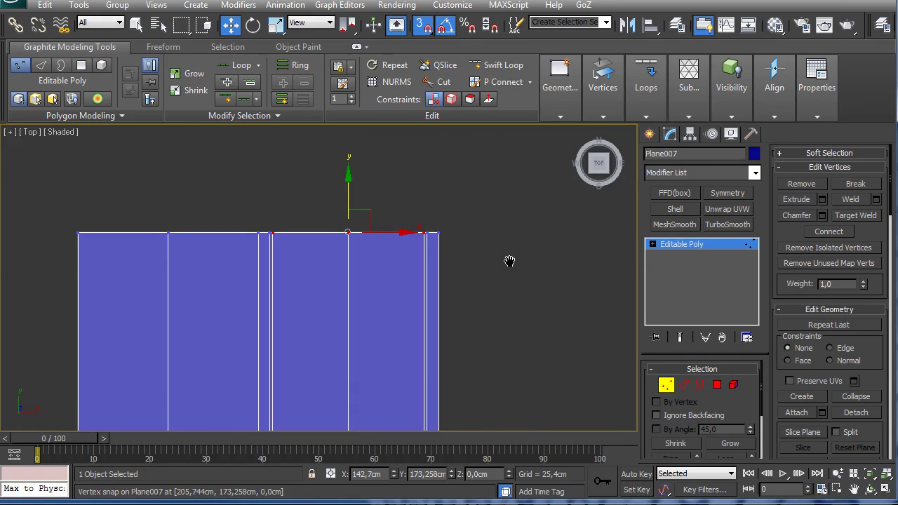
pyautogui.moveTo(510, 261); pyautogui.dragTo(513, 189, button='middle')
pyautogui.press('q')
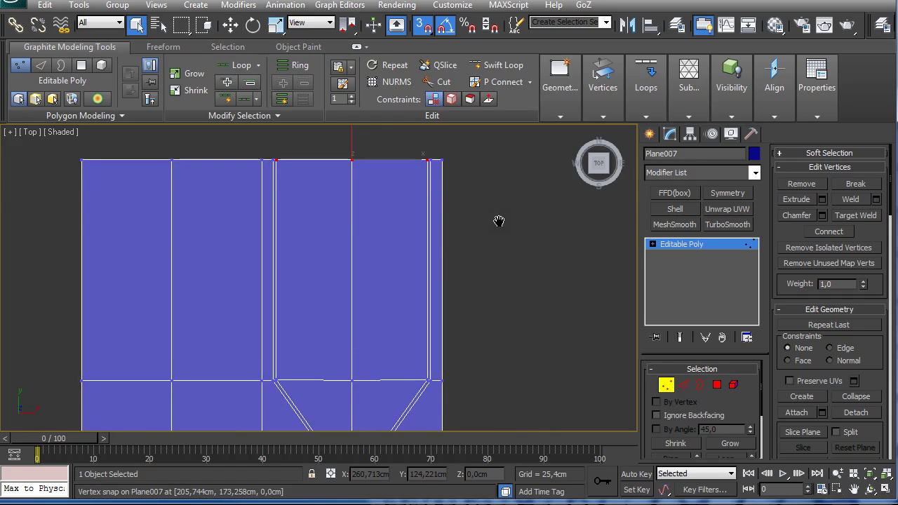
pyautogui.scroll(-2, 497, 222)
pyautogui.moveTo(498, 222); pyautogui.dragTo(505, 207, button='middle')
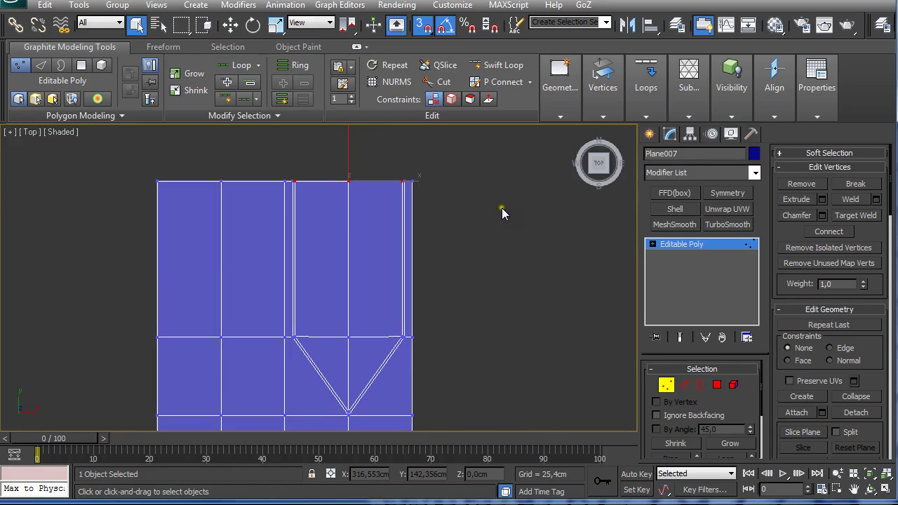
# Bevel the arrow-shaped polygons with a height of -20 cm.
pyautogui.press('4')
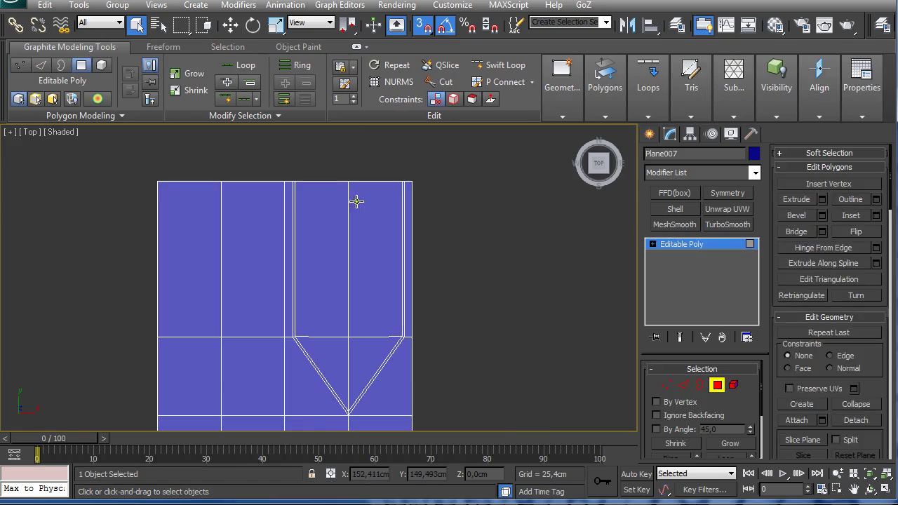
pyautogui.moveTo(321, 174)
pyautogui.mouseDown()
pyautogui.moveTo(371, 268)
pyautogui.moveTo(365, 349)
pyautogui.mouseUp()
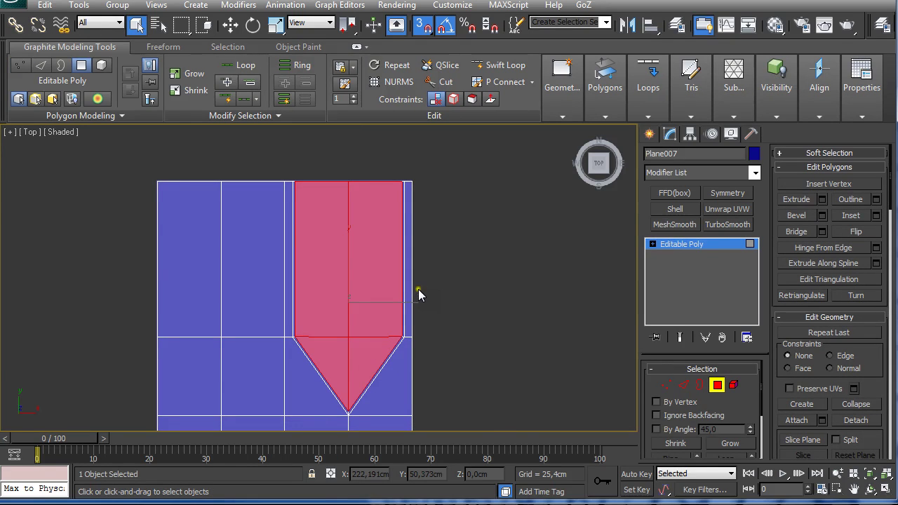
pyautogui.click(601, 117)
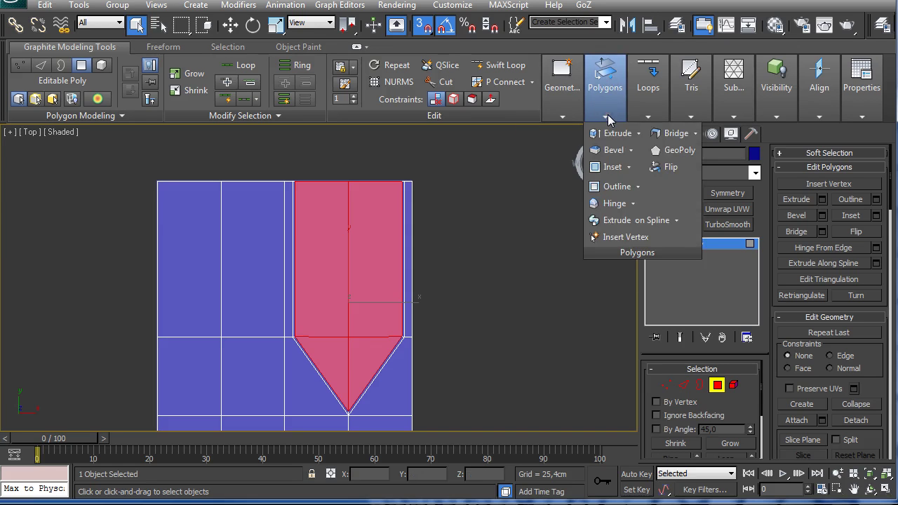
pyautogui.click(615, 151)
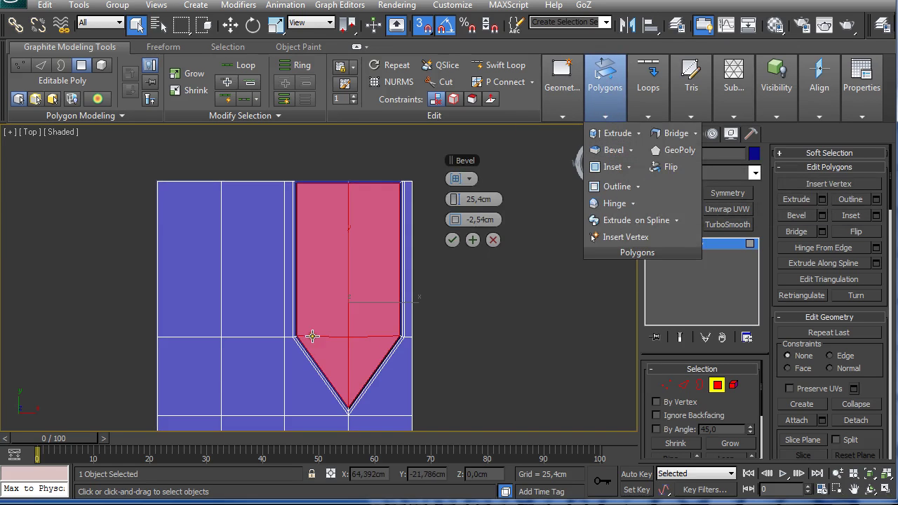
pyautogui.keyDown('alt'); pyautogui.moveTo(211, 383); pyautogui.dragTo(430, 270, button='middle'); pyautogui.keyUp('alt')
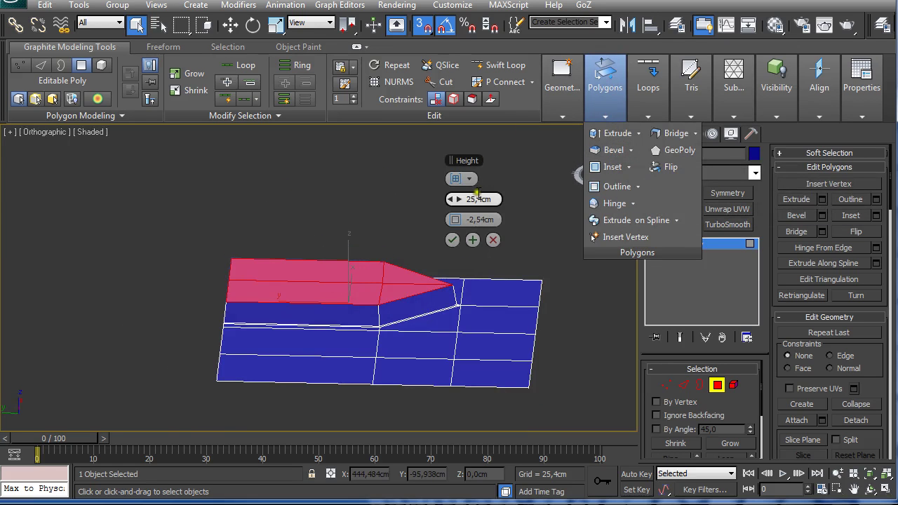
pyautogui.write('-')
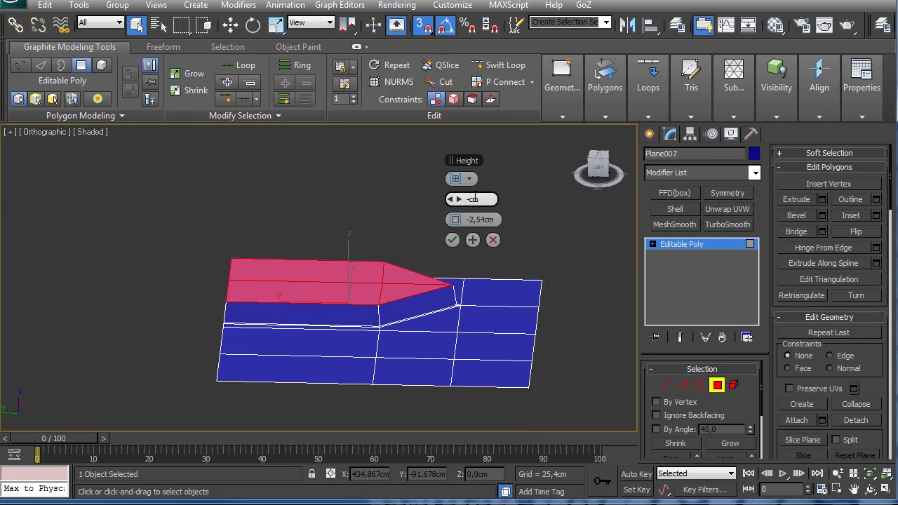
pyautogui.write('20')
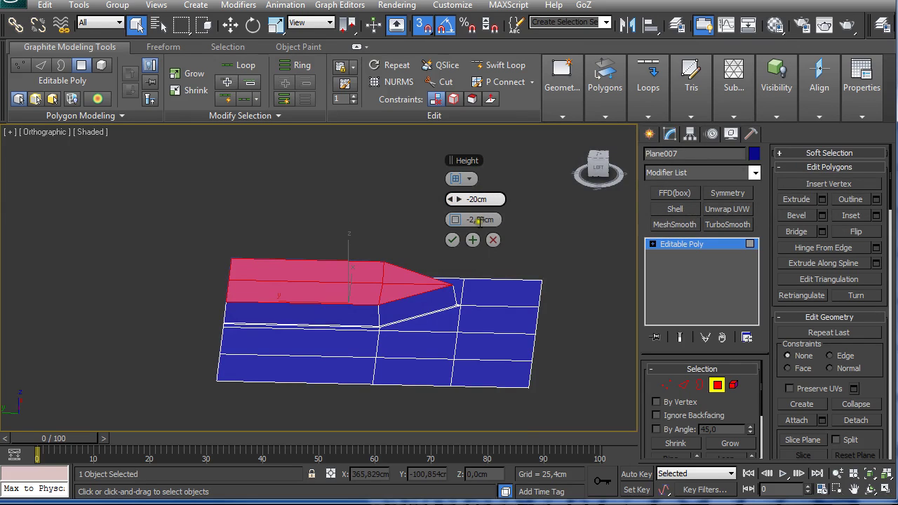
pyautogui.press('Tab')
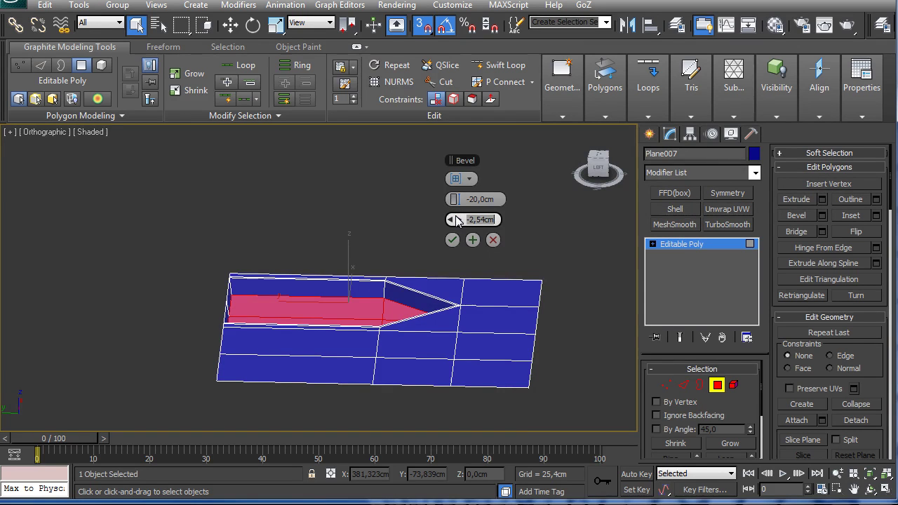
# Set the bevel outline to -3 cm and confirm the recessed arrow.
pyautogui.moveTo(458, 219); pyautogui.dragTo(476, 231)
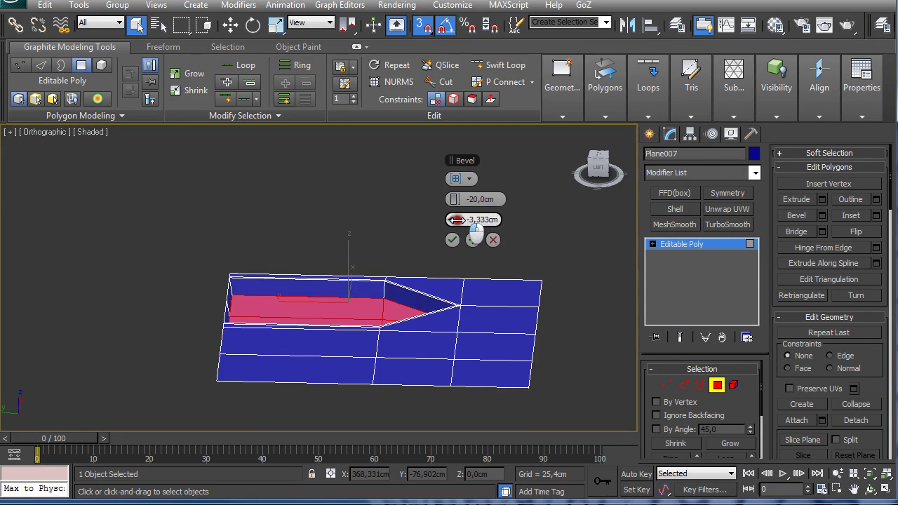
pyautogui.moveTo(341, 287)
pyautogui.keyDown('alt'); pyautogui.mouseDown(button='middle')
pyautogui.moveTo(387, 266)
pyautogui.moveTo(355, 284)
pyautogui.mouseUp(button='middle'); pyautogui.keyUp('alt')
pyautogui.scroll(2, 399, 267)
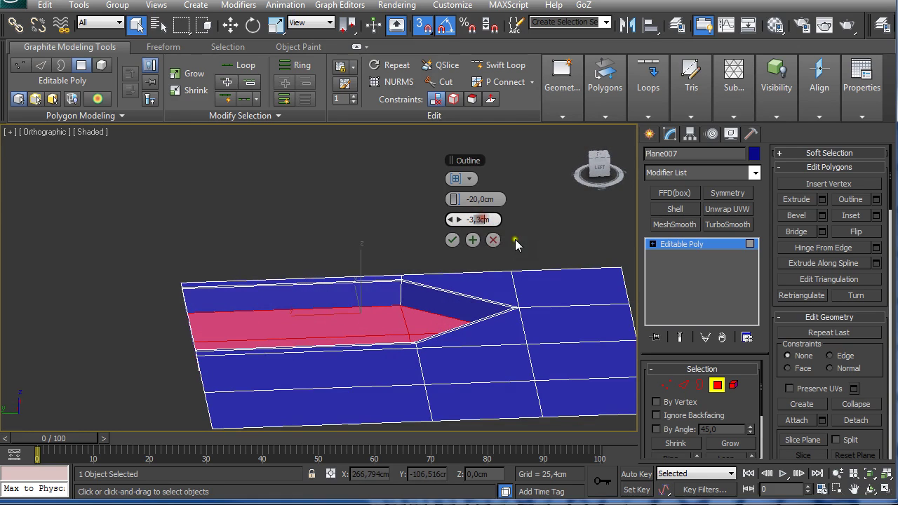
pyautogui.write('00')
pyautogui.press('Return')
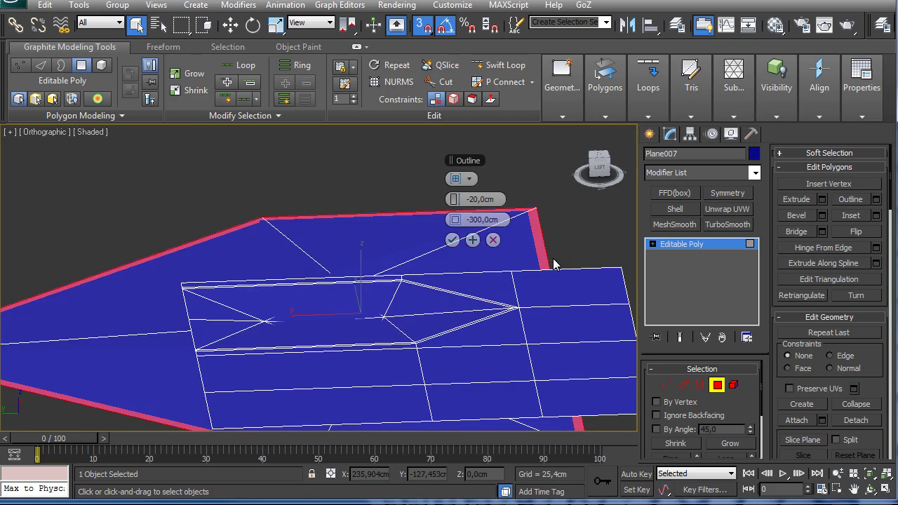
pyautogui.write('-3')
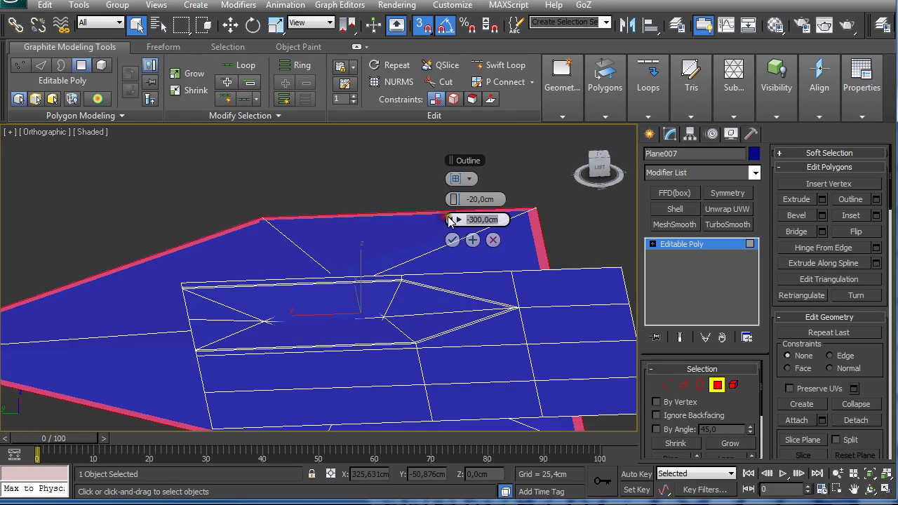
pyautogui.press('Return')
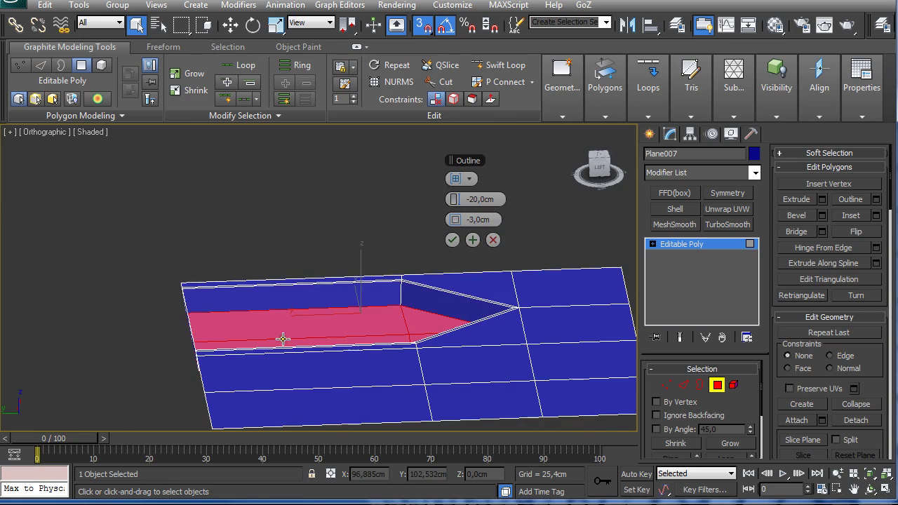
pyautogui.keyDown('alt'); pyautogui.moveTo(283, 337); pyautogui.dragTo(339, 292, button='middle'); pyautogui.keyUp('alt')
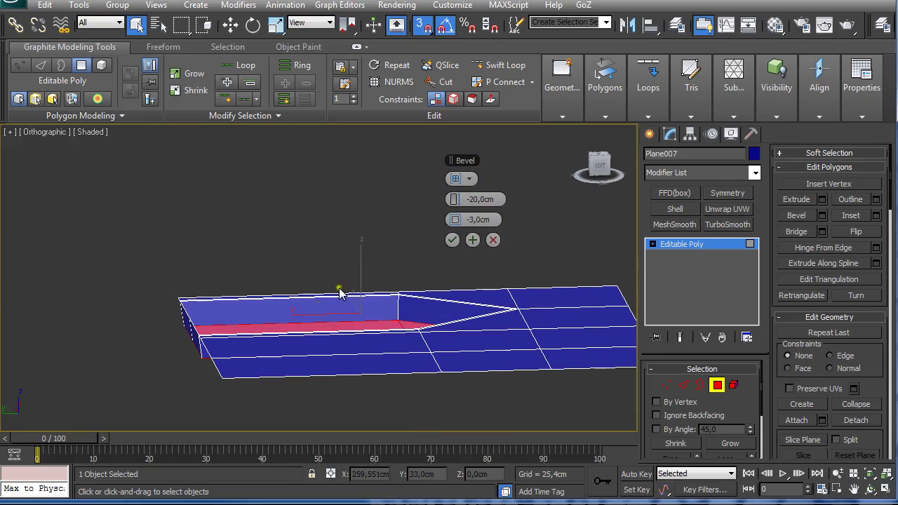
pyautogui.click(452, 241)
pyautogui.keyDown('alt'); pyautogui.moveTo(290, 307); pyautogui.dragTo(301, 271, button='middle'); pyautogui.keyUp('alt')
# Delete the two wall-top polygons at the recess's upper end.
pyautogui.click(265, 243)
pyautogui.keyDown('ctrl'); pyautogui.click(294, 233); pyautogui.keyUp('ctrl')
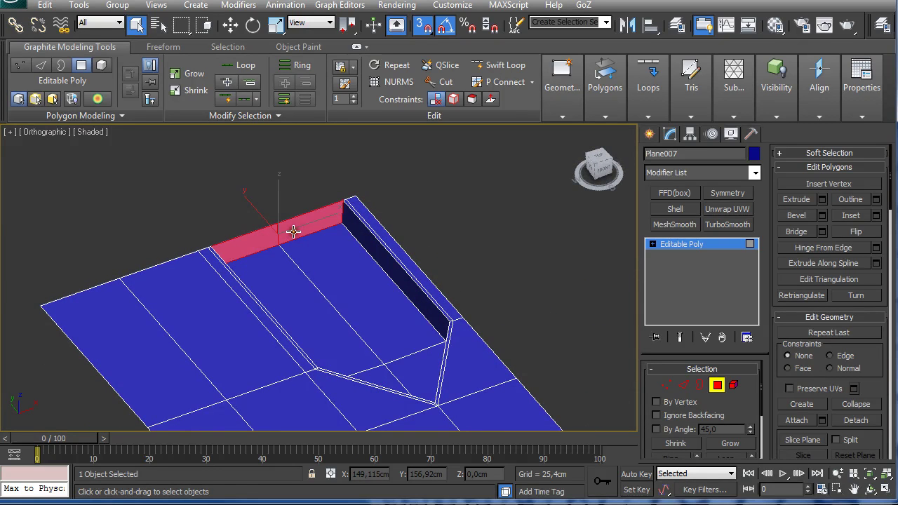
pyautogui.press('Delete')
# In Top view, snap the three top-edge vertices up level with the outer corner.
pyautogui.press('t')
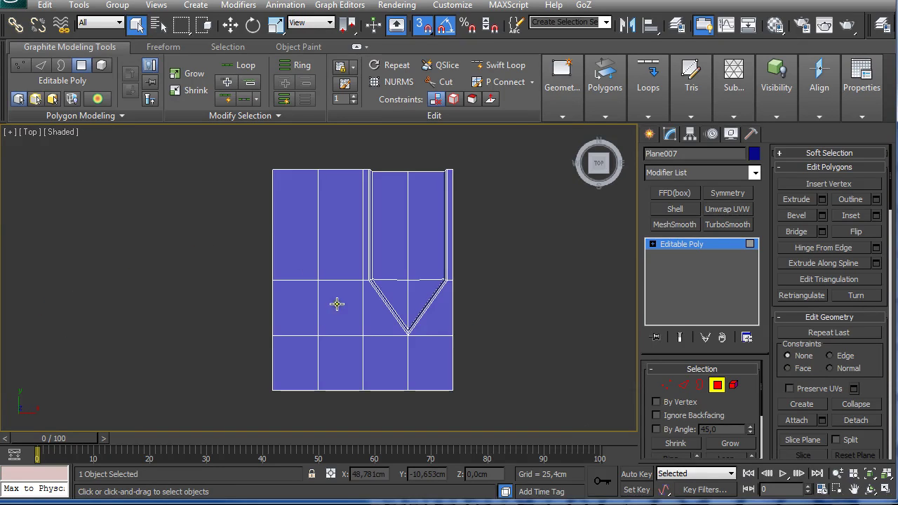
pyautogui.scroll(3, 363, 266)
pyautogui.moveTo(363, 267); pyautogui.dragTo(228, 418, button='middle')
pyautogui.scroll(2, 230, 393)
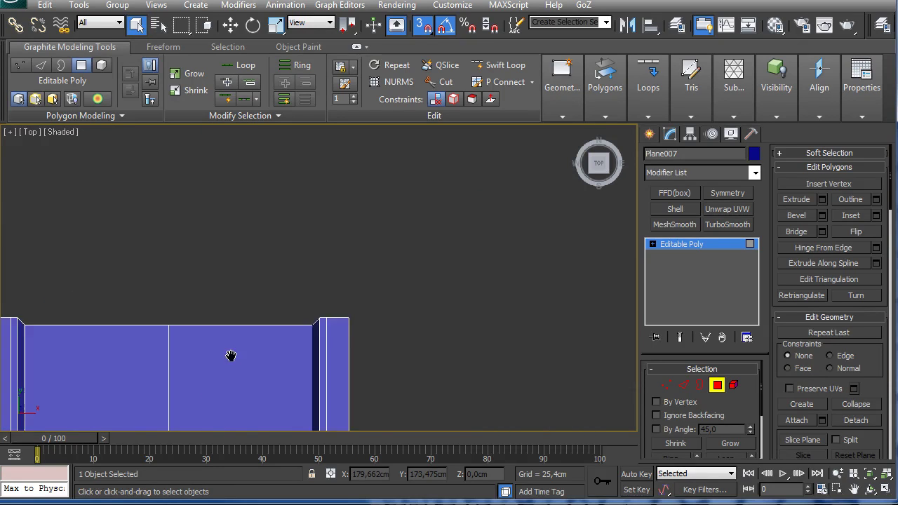
pyautogui.moveTo(231, 357); pyautogui.dragTo(296, 274, button='middle')
pyautogui.press('1')
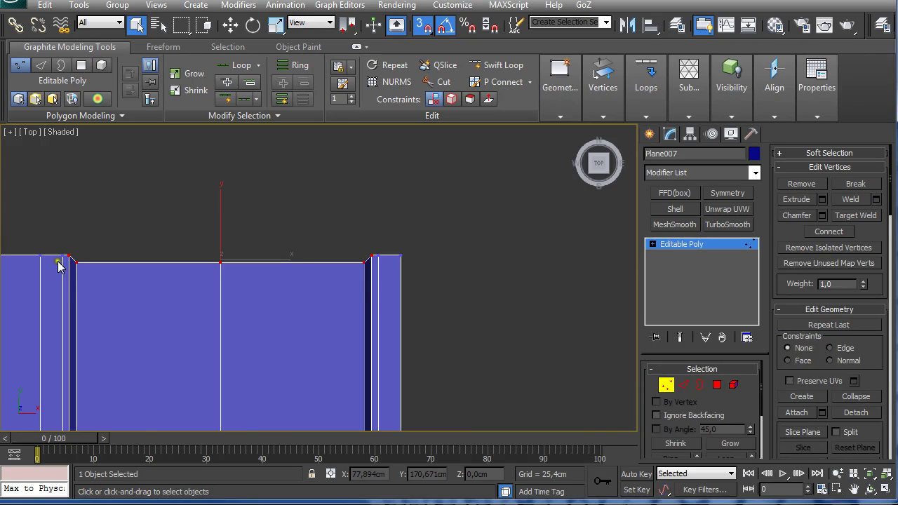
pyautogui.moveTo(58, 260); pyautogui.dragTo(375, 294)
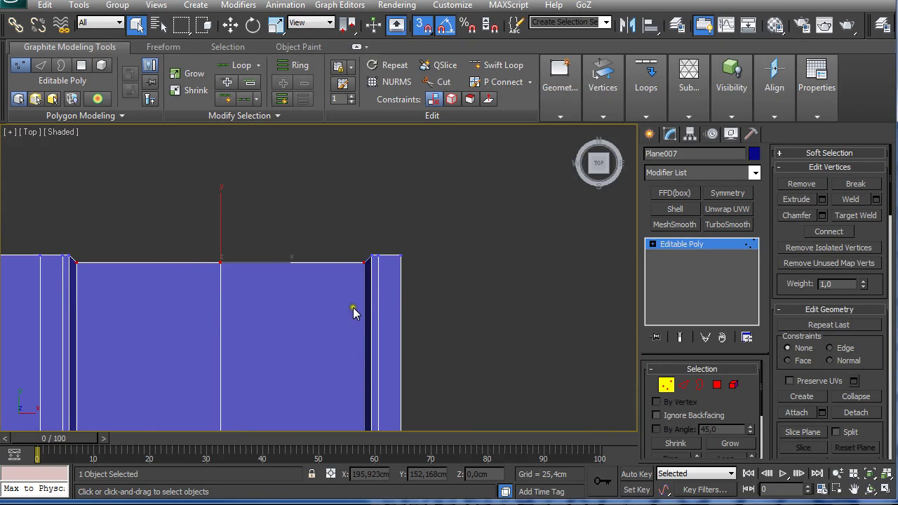
pyautogui.press('w')
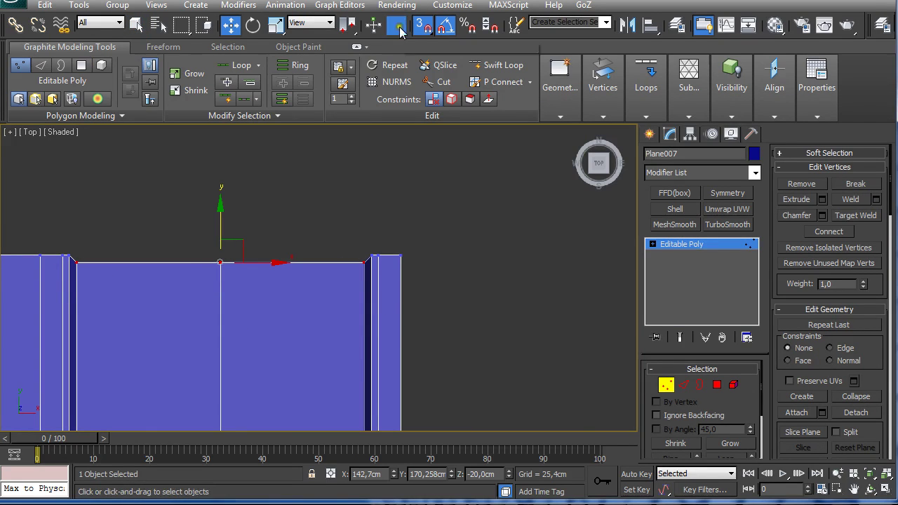
pyautogui.moveTo(220, 221); pyautogui.dragTo(70, 255)
# Exit Vertex level and review the open arrow channel from an orbit and Top view.
pyautogui.scroll(-2, 334, 194)
pyautogui.moveTo(334, 194); pyautogui.dragTo(391, 299, button='middle')
pyautogui.scroll(-2, 347, 186)
pyautogui.click(666, 385)
pyautogui.scroll(-3, 475, 282)
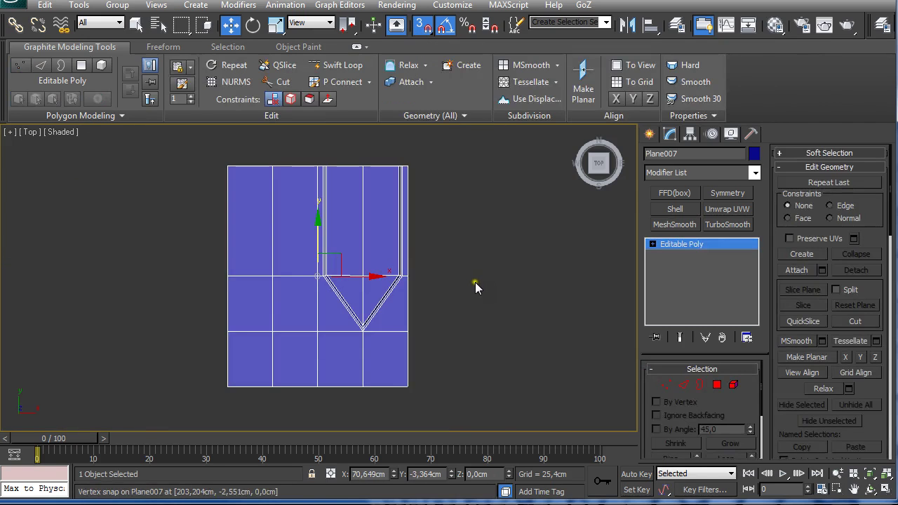
pyautogui.keyDown('alt'); pyautogui.moveTo(475, 282); pyautogui.dragTo(433, 242, button='middle'); pyautogui.keyUp('alt')
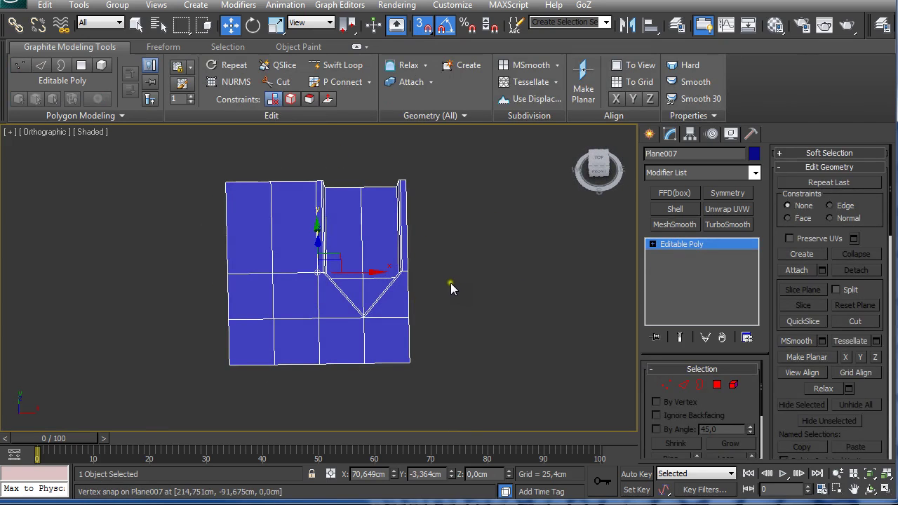
pyautogui.press('t')
pyautogui.moveTo(468, 314); pyautogui.dragTo(404, 309, button='middle')
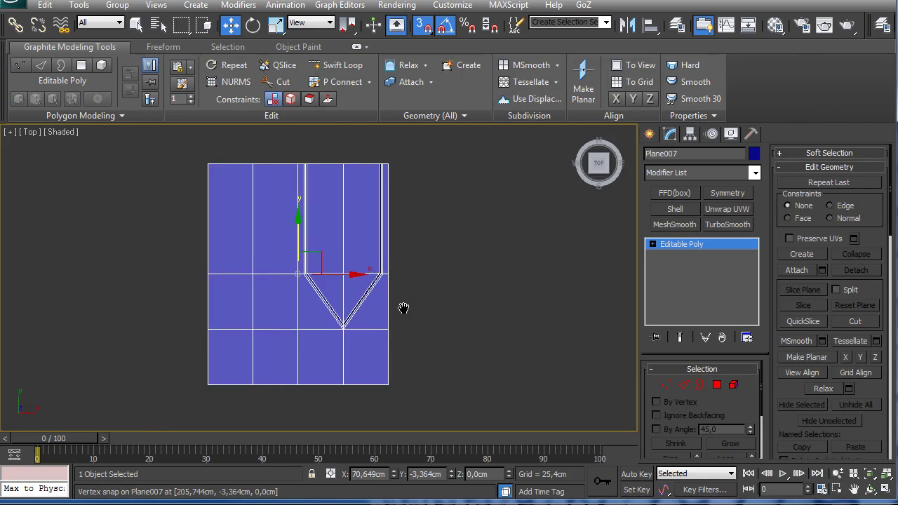
# Snap Plane007's pivot to its left-edge vertex at X −73,453 cm using Affect Pivot Only.
pyautogui.click(690, 135)
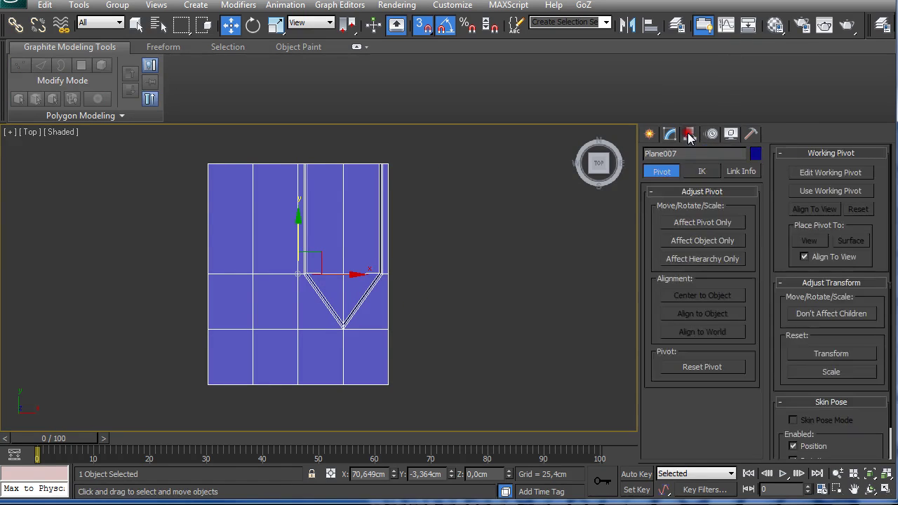
pyautogui.click(697, 225)
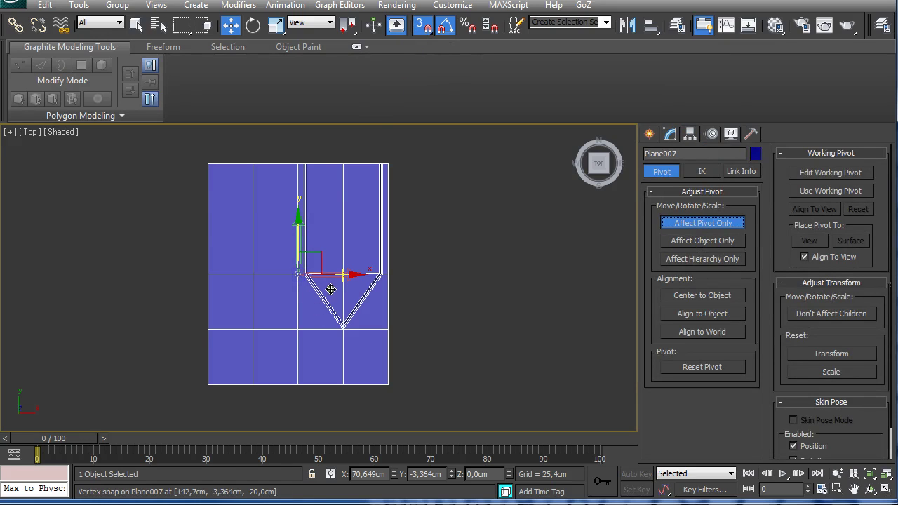
pyautogui.moveTo(349, 275); pyautogui.dragTo(207, 274)
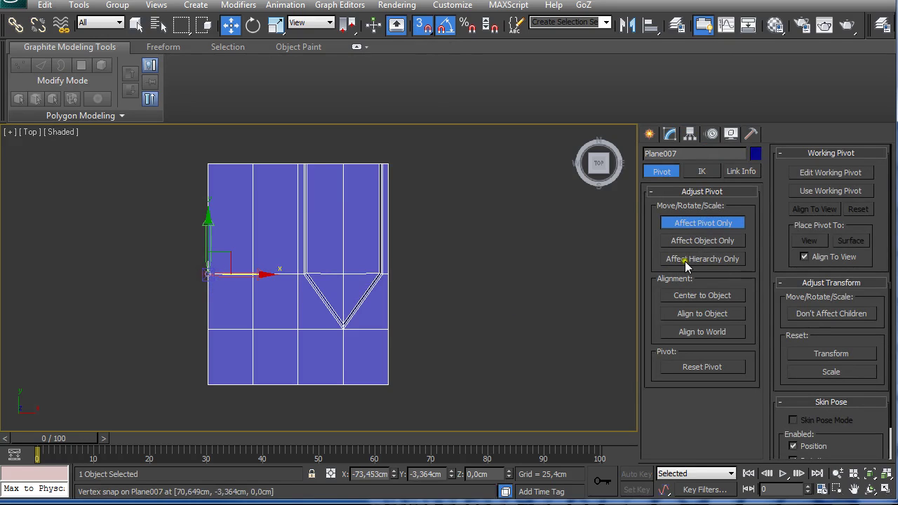
pyautogui.click(684, 223)
pyautogui.moveTo(373, 274); pyautogui.dragTo(428, 289, button='middle')
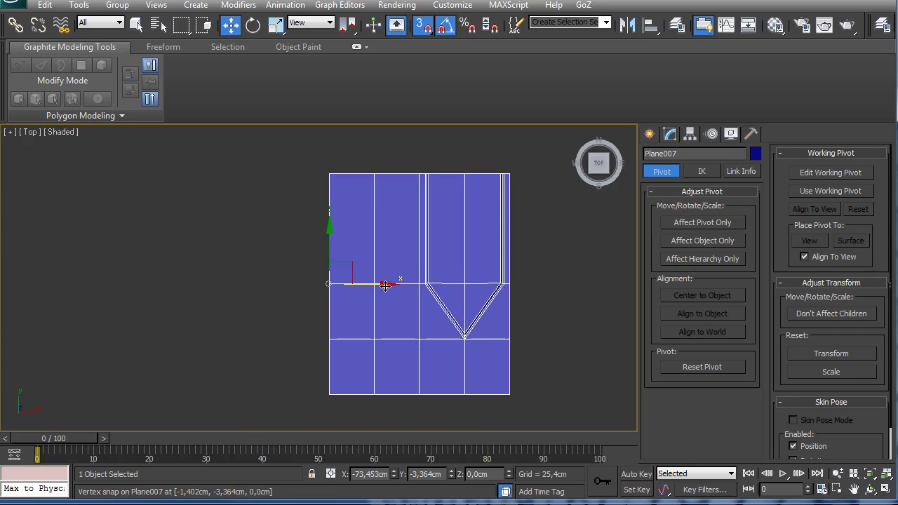
# Shift-clone the vertex-snapped arrow panel into 5 copies set edge to edge beside it.
pyautogui.moveTo(384, 284)
pyautogui.keyDown('shift'); pyautogui.mouseDown()
pyautogui.moveTo(302, 284)
pyautogui.moveTo(554, 299)
pyautogui.moveTo(515, 284)
pyautogui.mouseUp(); pyautogui.keyUp('shift')
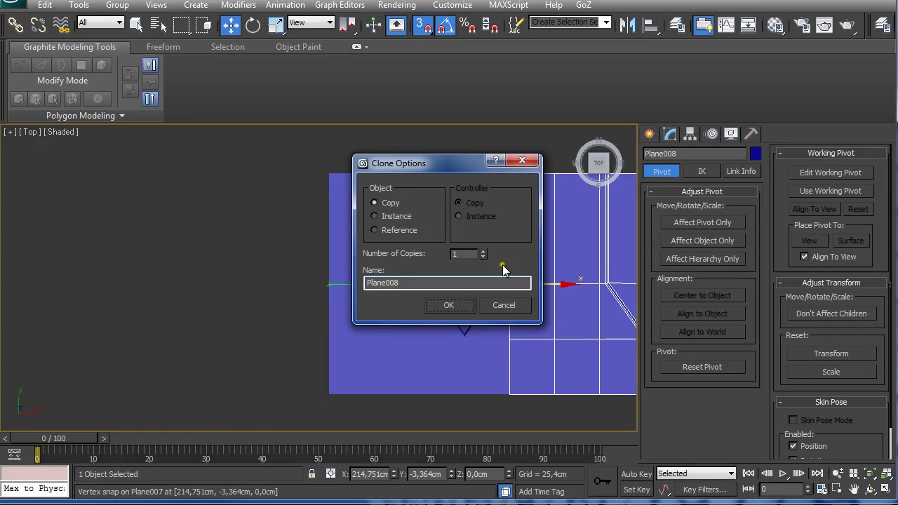
pyautogui.click(481, 251)
pyautogui.click(482, 251)
pyautogui.click(482, 251)
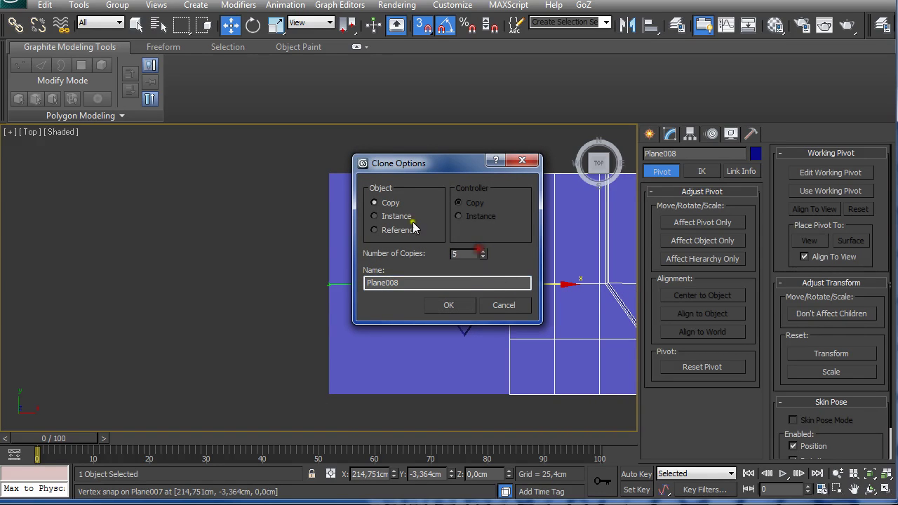
pyautogui.click(449, 306)
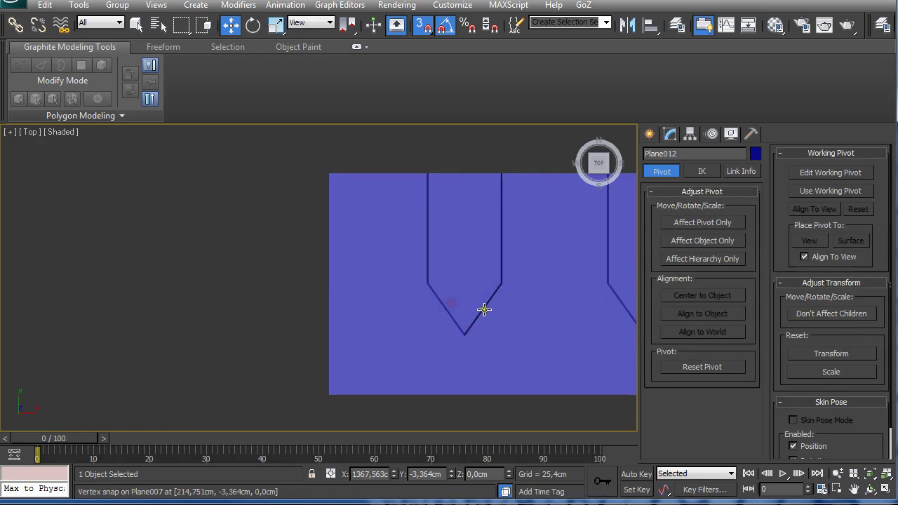
pyautogui.moveTo(485, 307); pyautogui.dragTo(196, 295, button='middle')
pyautogui.scroll(-3, 224, 301)
pyautogui.scroll(-2, 358, 285)
pyautogui.moveTo(358, 284); pyautogui.dragTo(341, 289, button='middle')
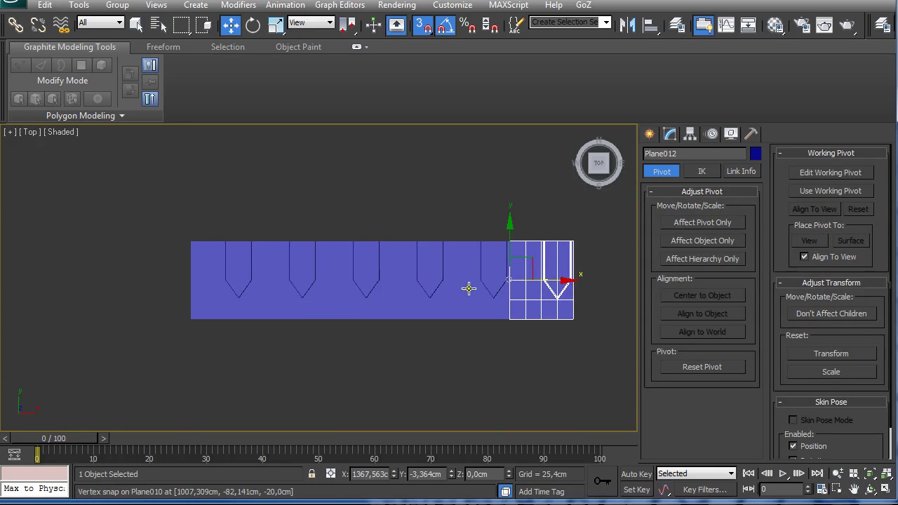
pyautogui.click(671, 135)
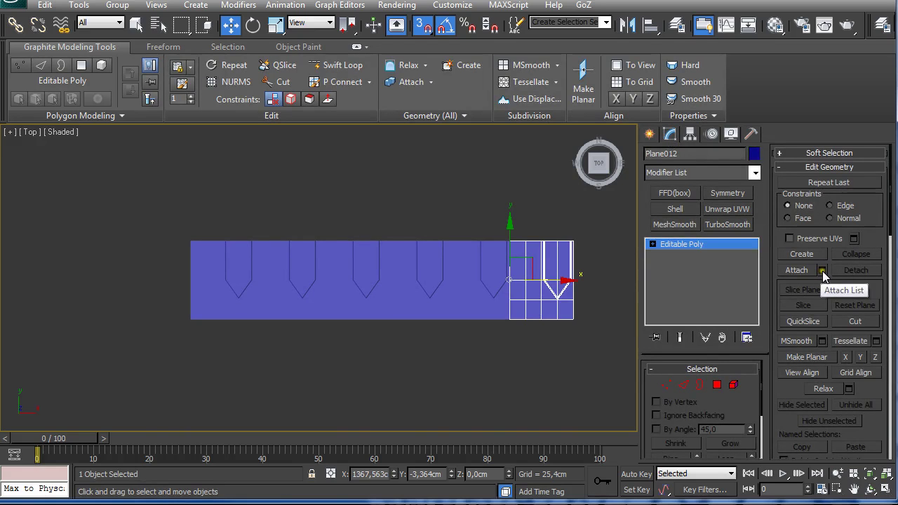
# Attach all five copied planes to the original, forming one Editable Poly, Plane012.
pyautogui.click(822, 270)
pyautogui.hotkey('ctrl', 'a')
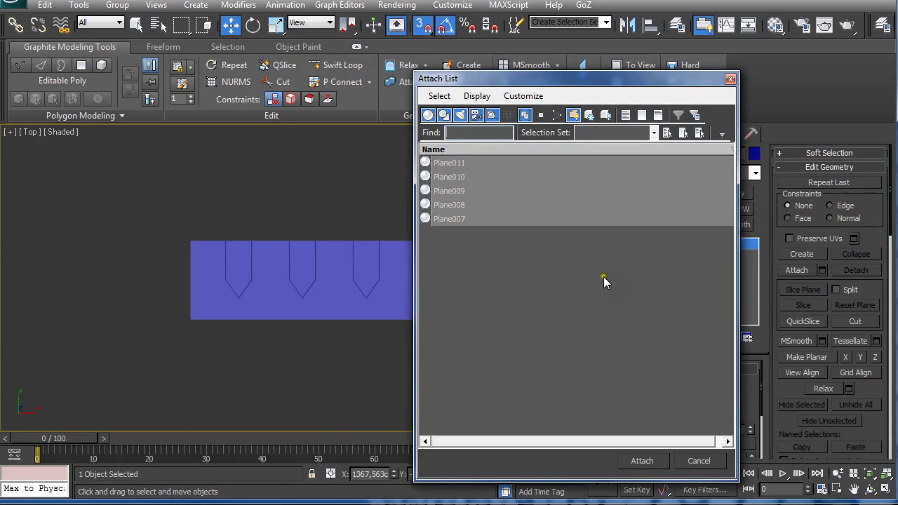
pyautogui.click(641, 461)
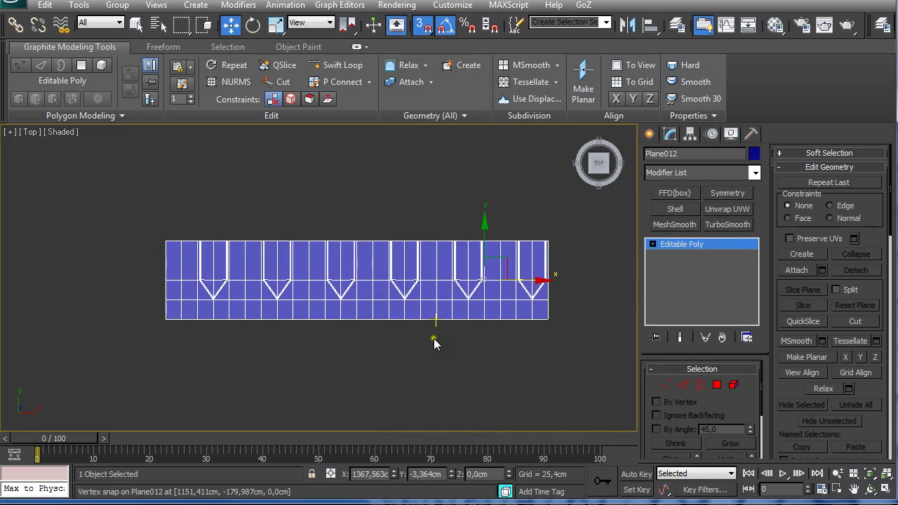
# Centre the plane in the Top view and turn off 3D vertex snapping.
pyautogui.scroll(3, 434, 339)
pyautogui.moveTo(434, 340); pyautogui.dragTo(388, 327, button='middle')
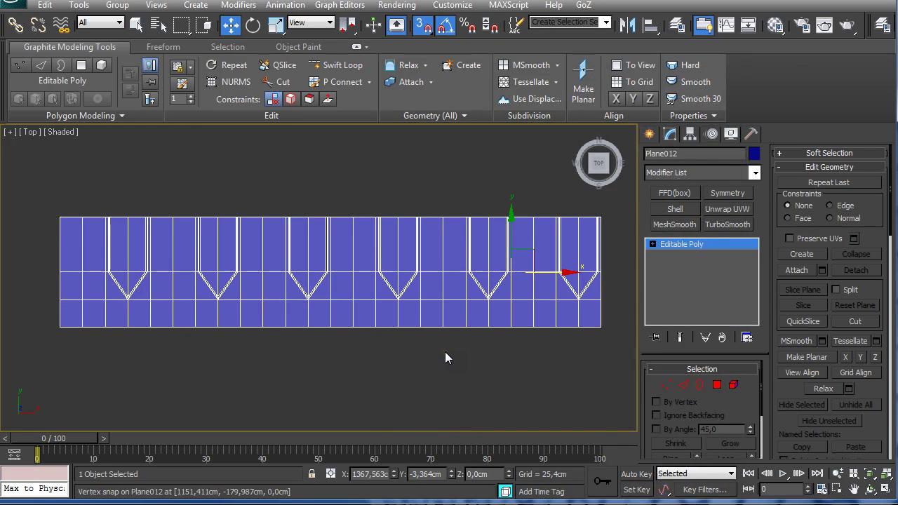
pyautogui.press('s')
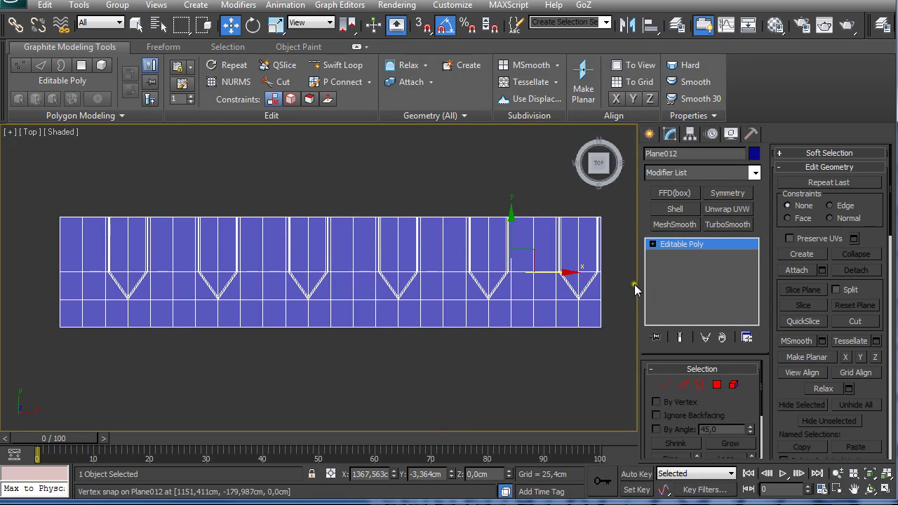
pyautogui.moveTo(448, 317); pyautogui.dragTo(441, 316, button='middle')
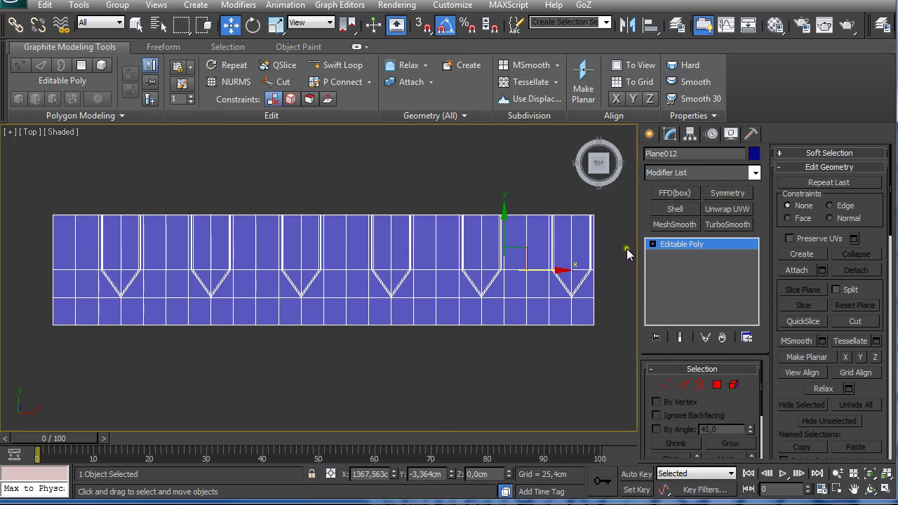
# Enter Vertex mode and select all of the plane's vertices.
pyautogui.click(664, 384)
pyautogui.press('q')
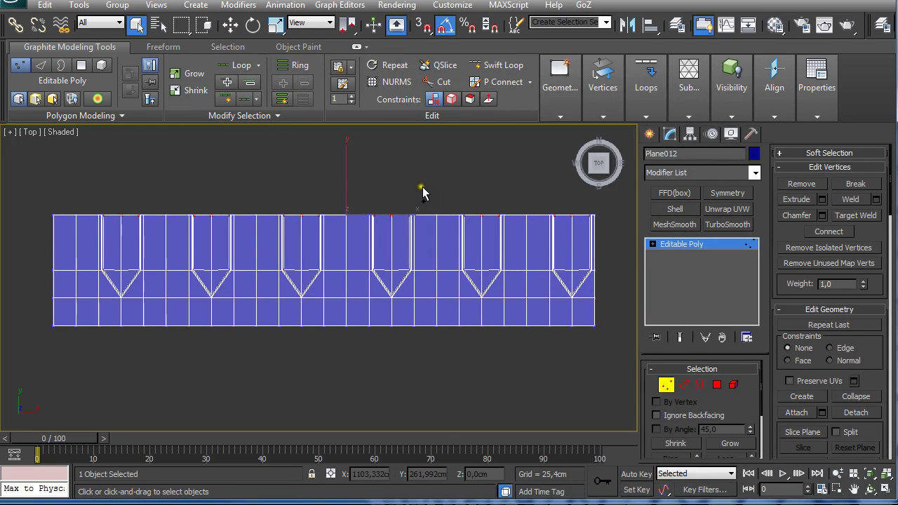
pyautogui.hotkey('ctrl', 'a')
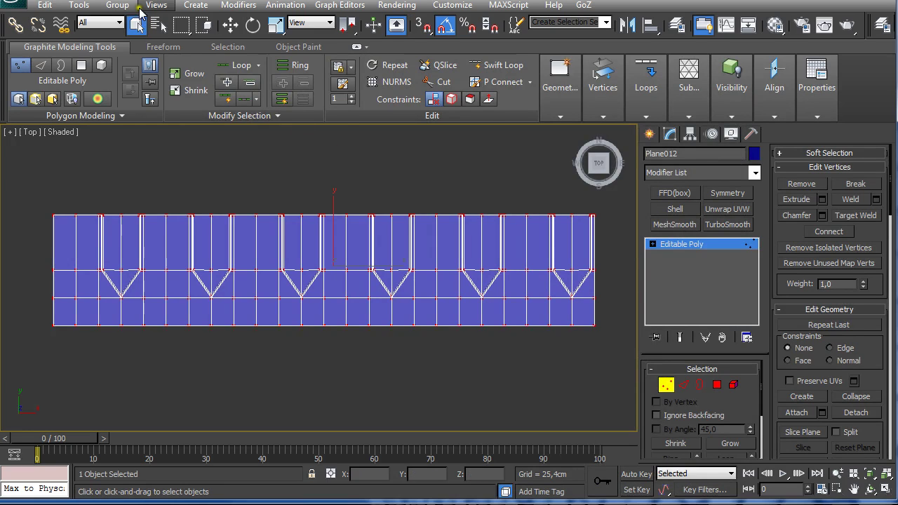
# Turn on the xView Overlapping Vertices check, which reports 40 overlapping vertices.
pyautogui.click(156, 5)
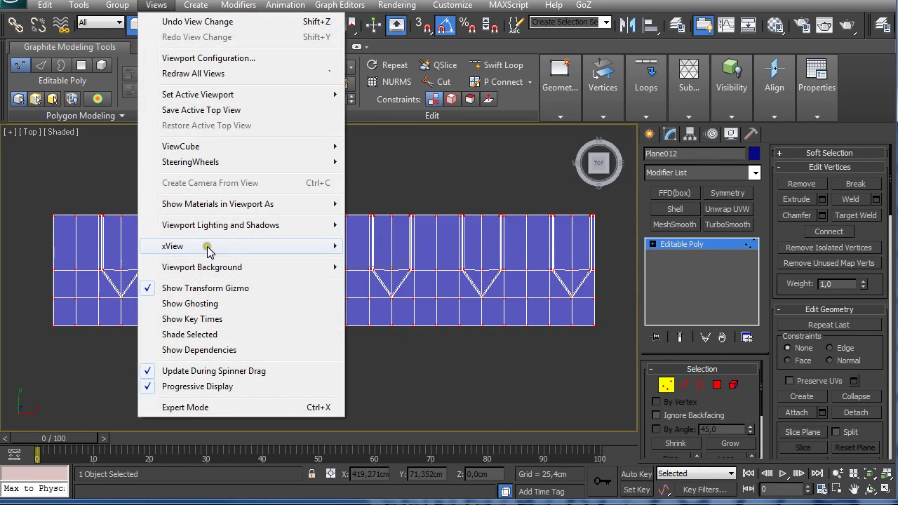
pyautogui.moveTo(209, 250)
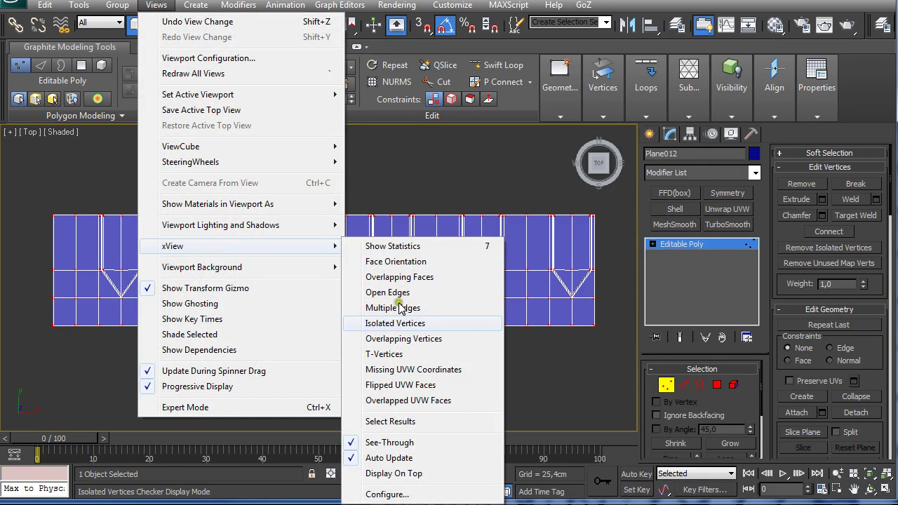
pyautogui.click(411, 340)
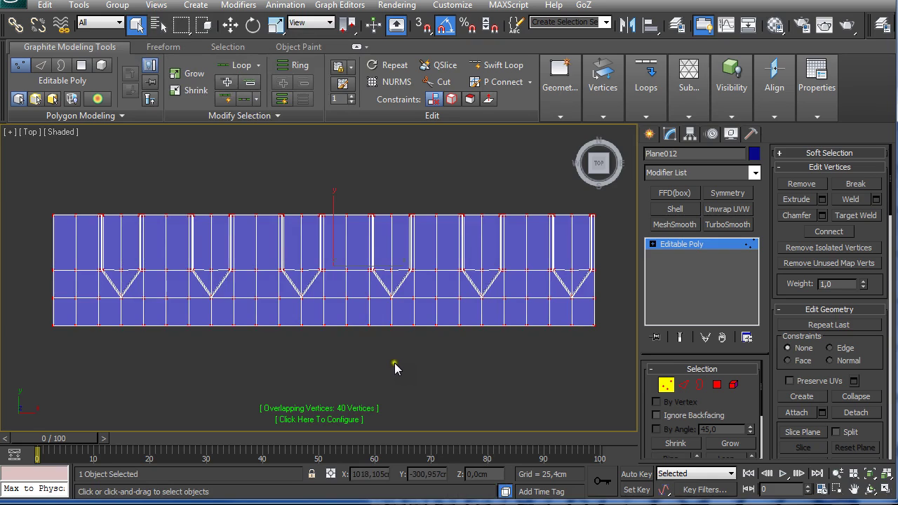
pyautogui.moveTo(395, 363); pyautogui.dragTo(384, 354, button='middle')
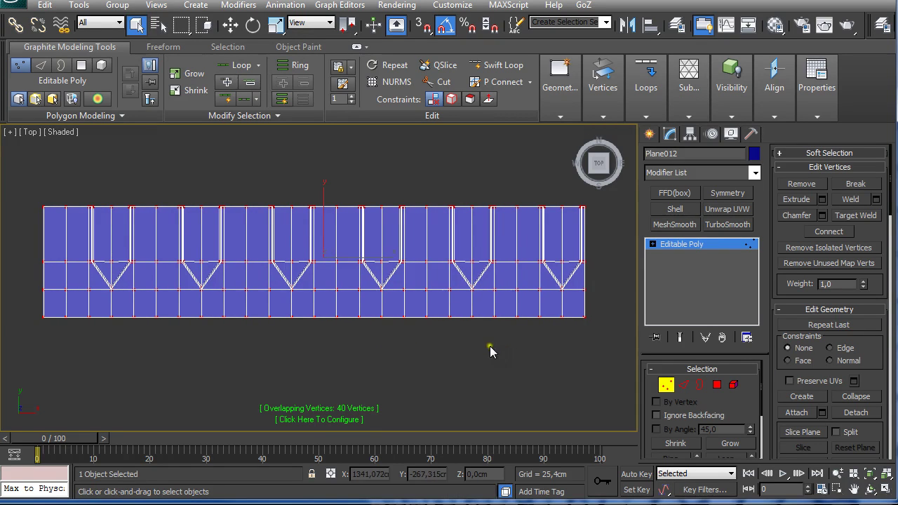
# Weld the selected vertices at a 0,254cm threshold, reducing 204 vertices to 184.
pyautogui.click(667, 385)
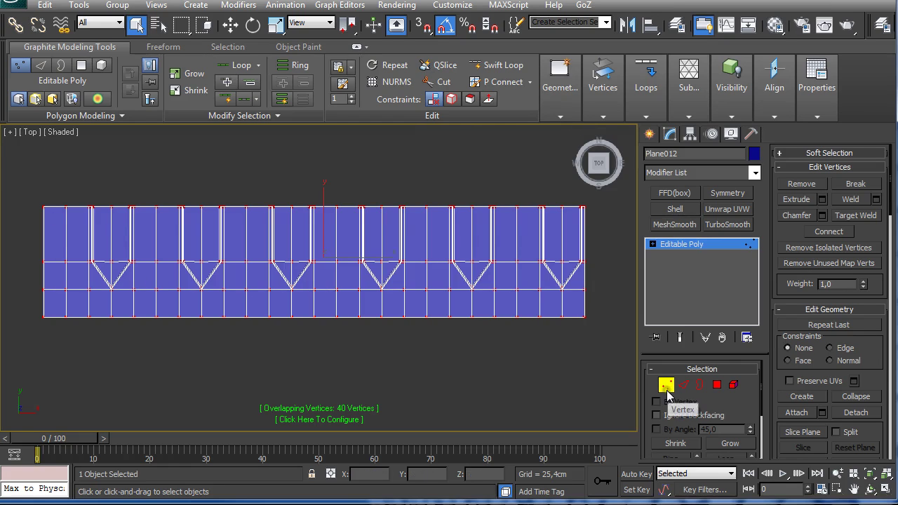
pyautogui.click(877, 200)
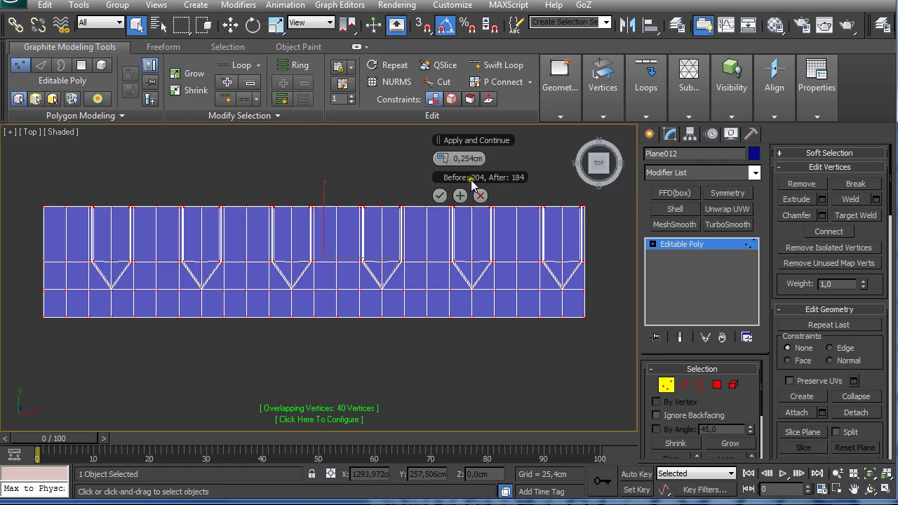
pyautogui.click(439, 195)
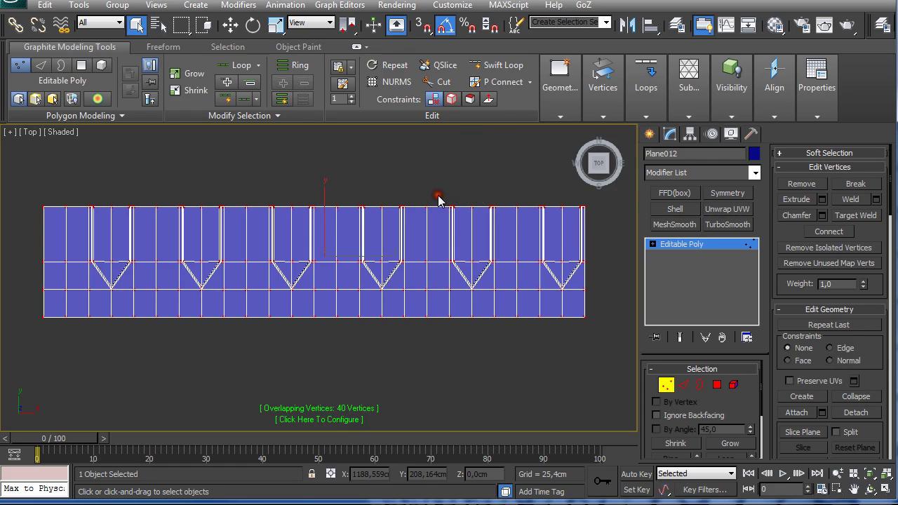
pyautogui.click(680, 245)
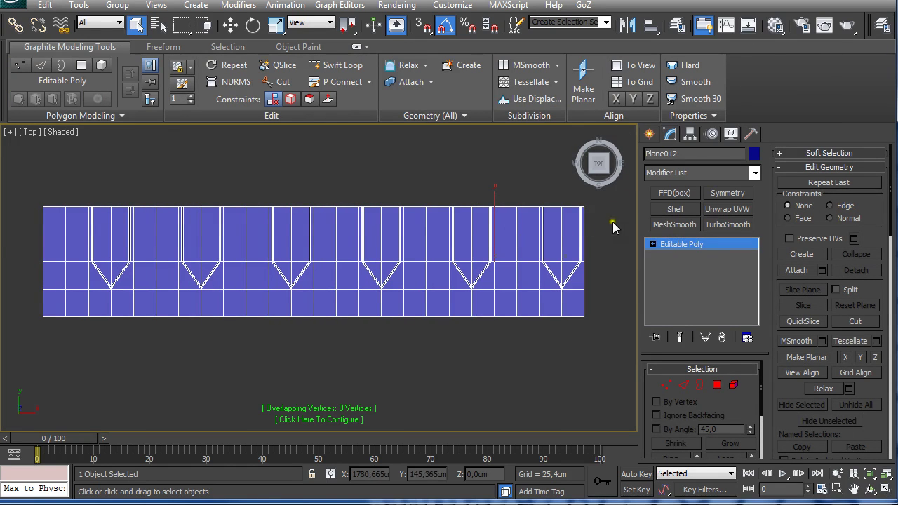
# Add a Bend modifier with a 360° angle around the X axis.
pyautogui.click(677, 173)
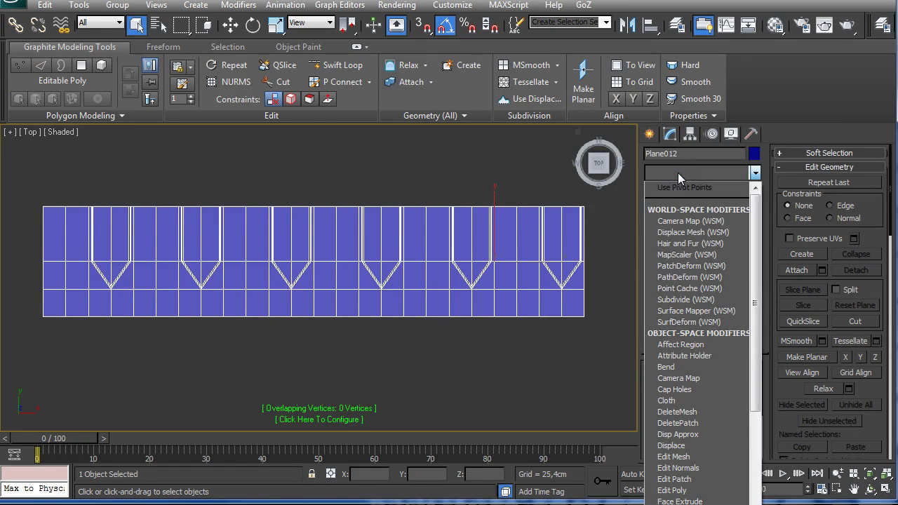
pyautogui.press('b')
pyautogui.click(679, 188)
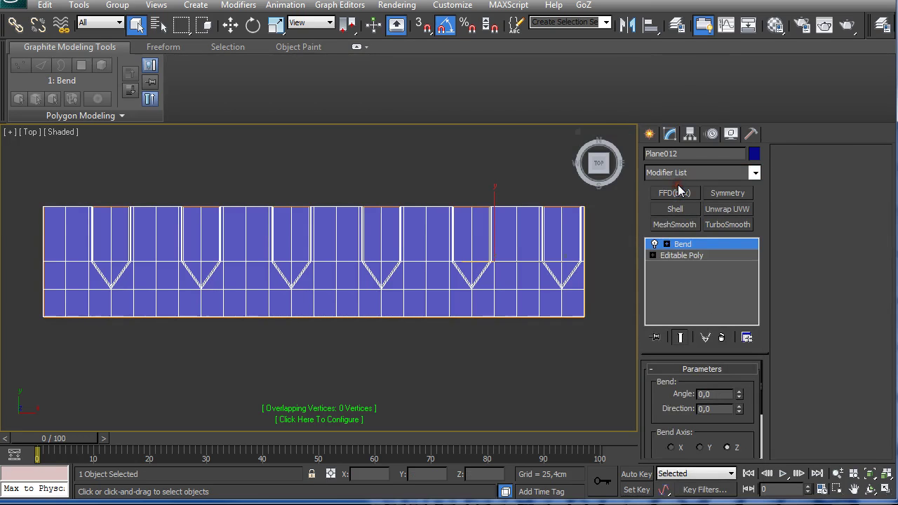
pyautogui.write('360')
pyautogui.press('Return')
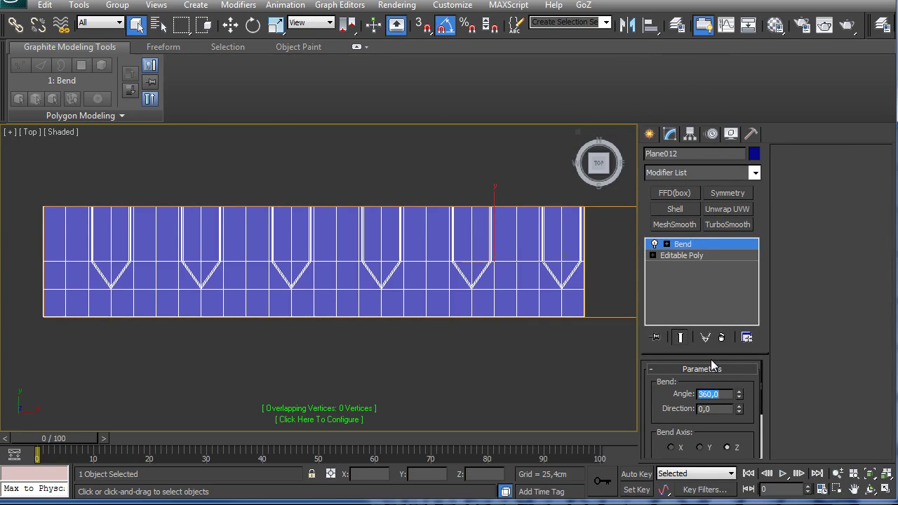
pyautogui.click(671, 448)
# Collapse the Bend modifier into the Editable Poly ring.
pyautogui.keyDown('alt'); pyautogui.moveTo(480, 366); pyautogui.dragTo(463, 278, button='middle'); pyautogui.keyUp('alt')
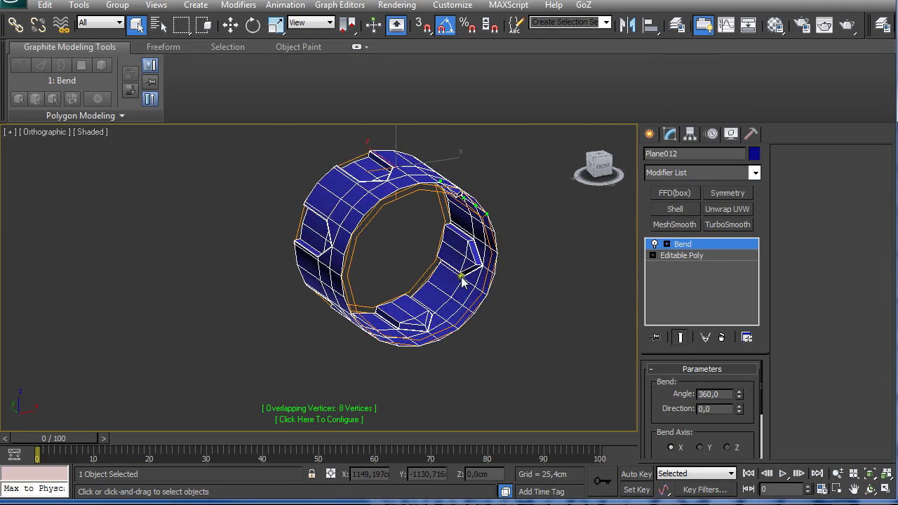
pyautogui.rightClick(682, 247)
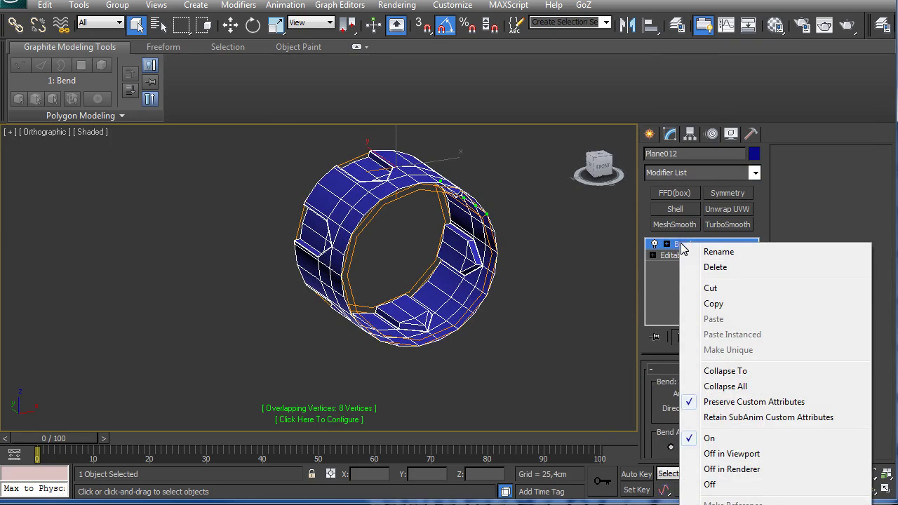
pyautogui.click(726, 371)
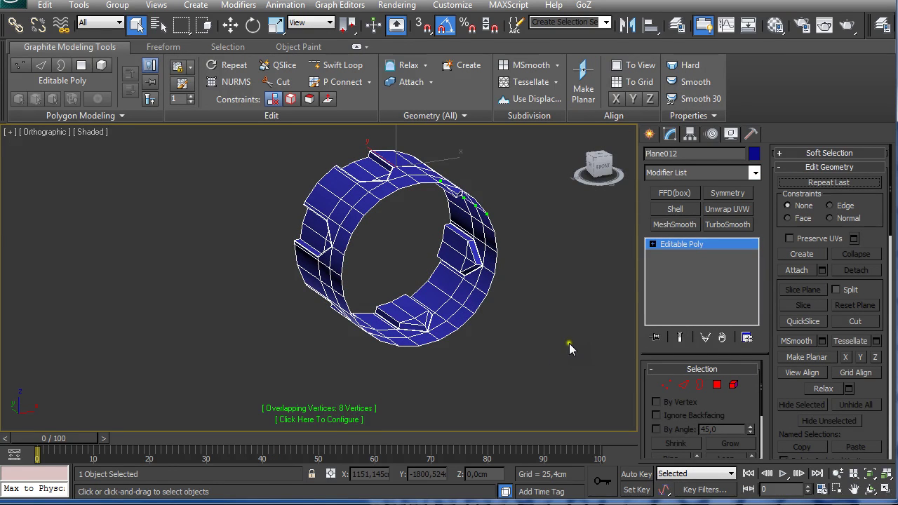
# Weld the ring's seam vertices at 0,254cm, leaving 180 vertices, then view it side-on.
pyautogui.click(666, 385)
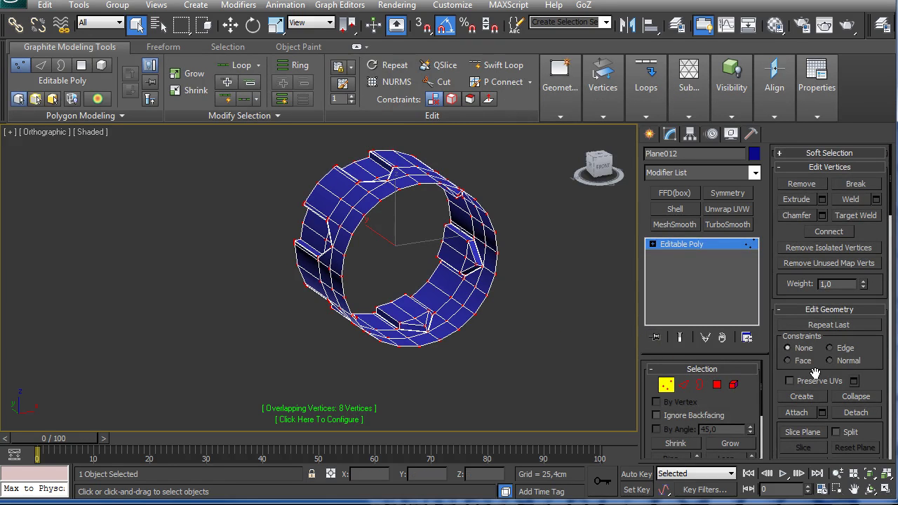
pyautogui.click(876, 199)
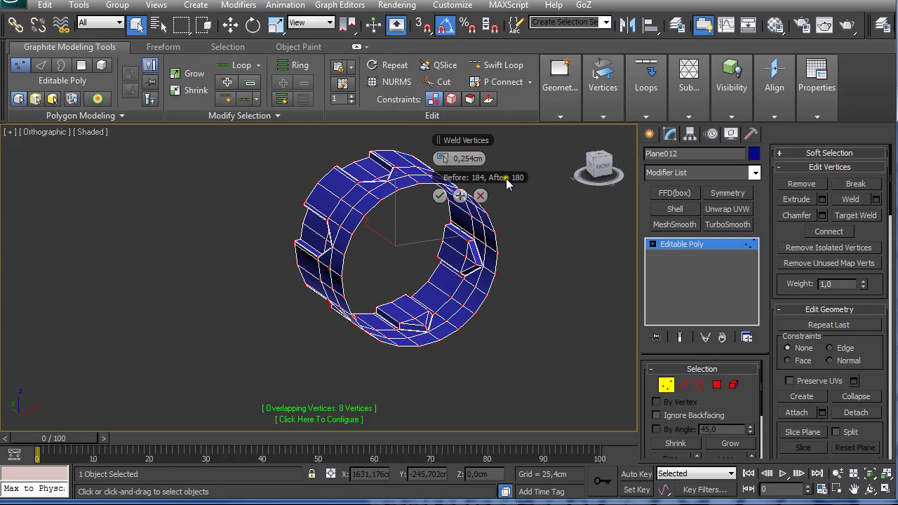
pyautogui.click(440, 197)
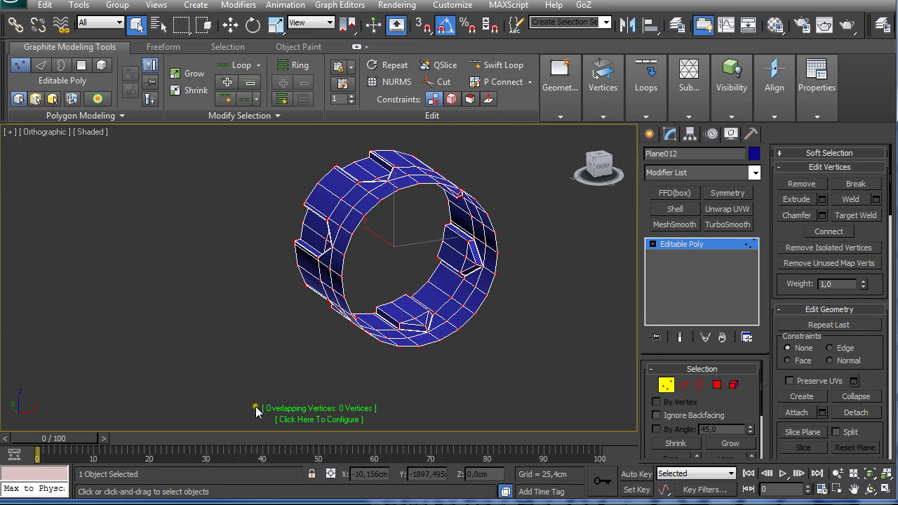
pyautogui.click(688, 244)
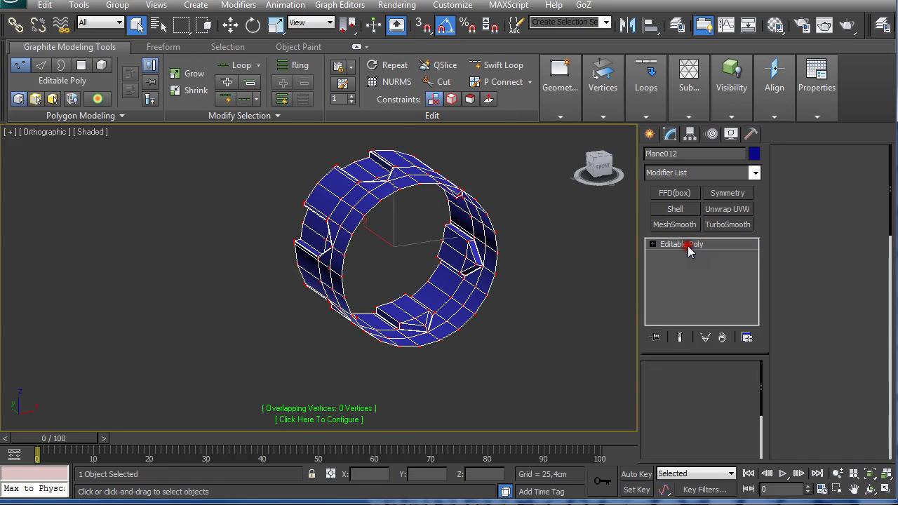
pyautogui.keyDown('alt'); pyautogui.moveTo(551, 302); pyautogui.dragTo(516, 327, button='middle'); pyautogui.keyUp('alt')
pyautogui.scroll(5, 568, 308)
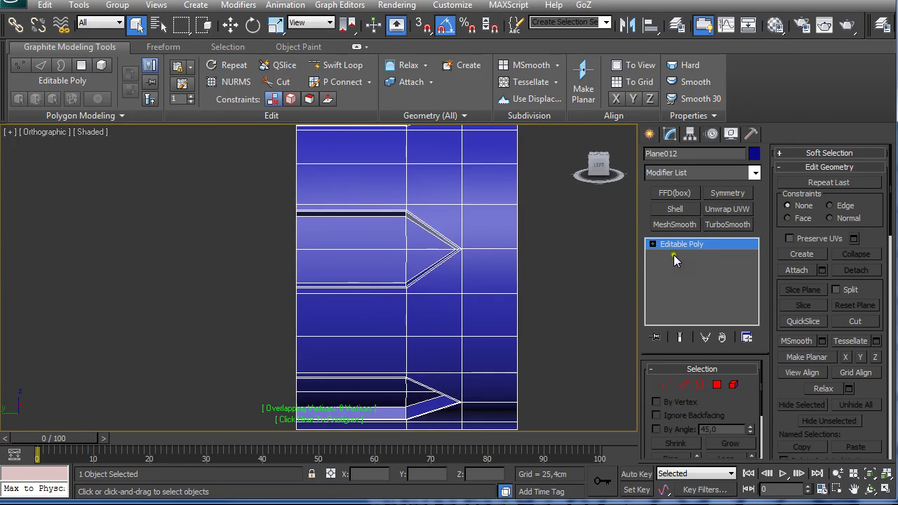
# Try a 3-iteration MeshSmooth on the ring, inspect it in perspective, then remove it.
pyautogui.click(674, 225)
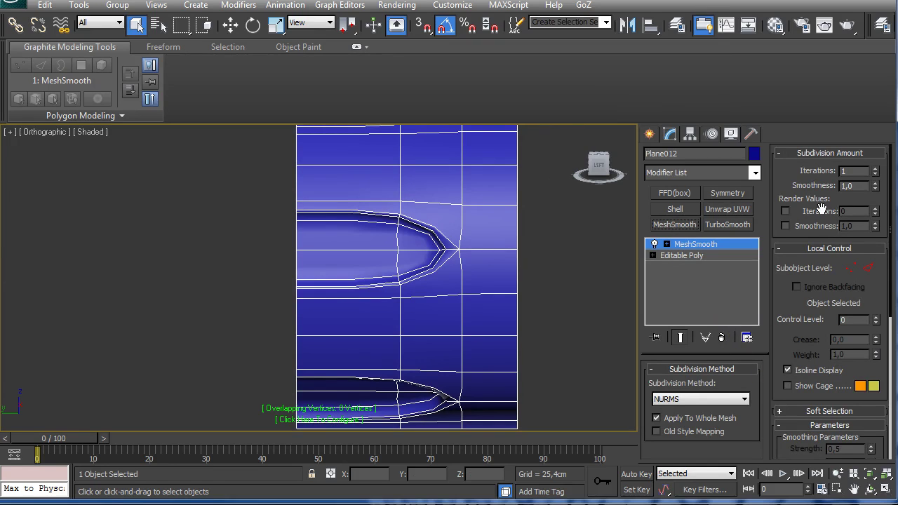
pyautogui.click(875, 167)
pyautogui.click(875, 168)
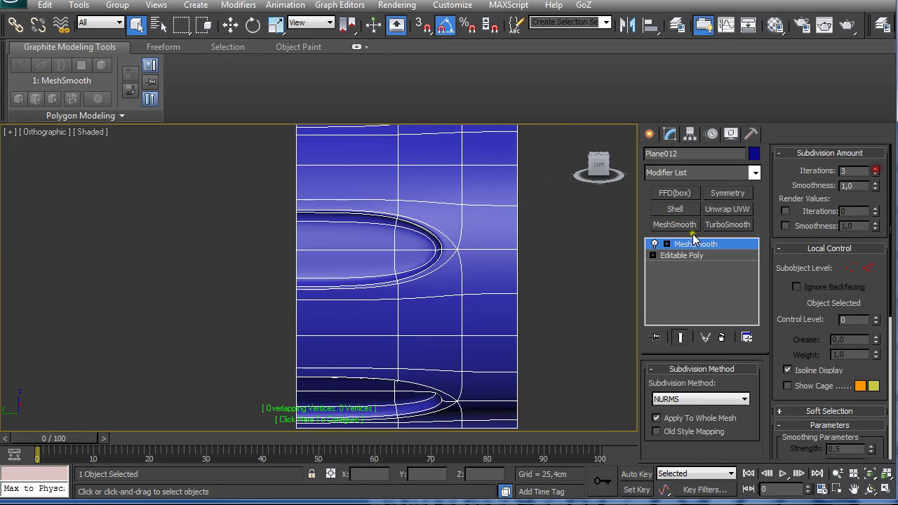
pyautogui.click(567, 268)
pyautogui.scroll(5, 538, 270)
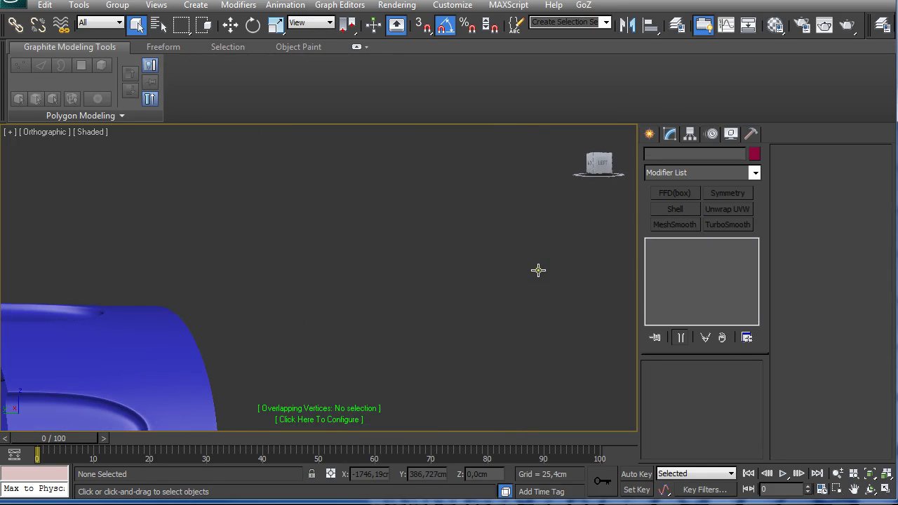
pyautogui.press('p')
pyautogui.keyDown('alt'); pyautogui.moveTo(515, 297); pyautogui.dragTo(355, 337, button='middle'); pyautogui.keyUp('alt')
pyautogui.click(321, 330)
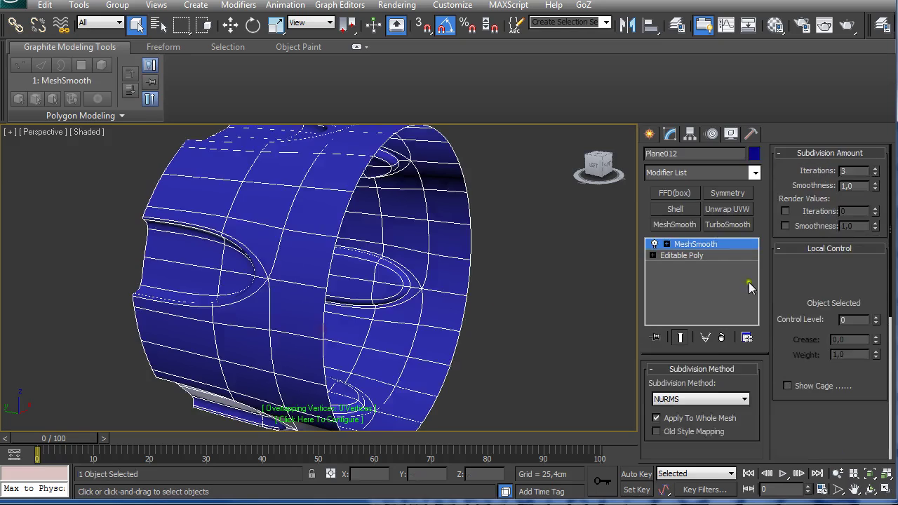
pyautogui.click(721, 338)
pyautogui.keyDown('alt'); pyautogui.moveTo(406, 298); pyautogui.dragTo(333, 373, button='middle'); pyautogui.keyUp('alt')
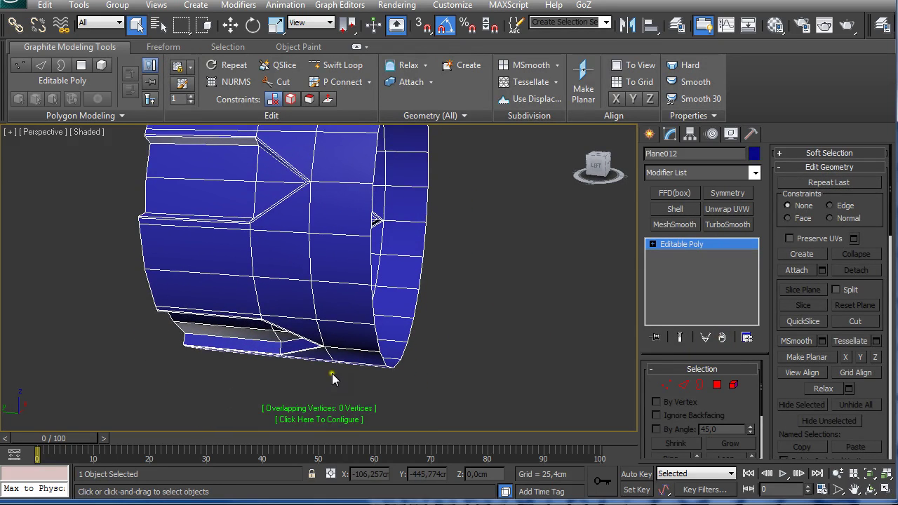
# Turn off the xView Overlapping Vertices check.
pyautogui.click(339, 414)
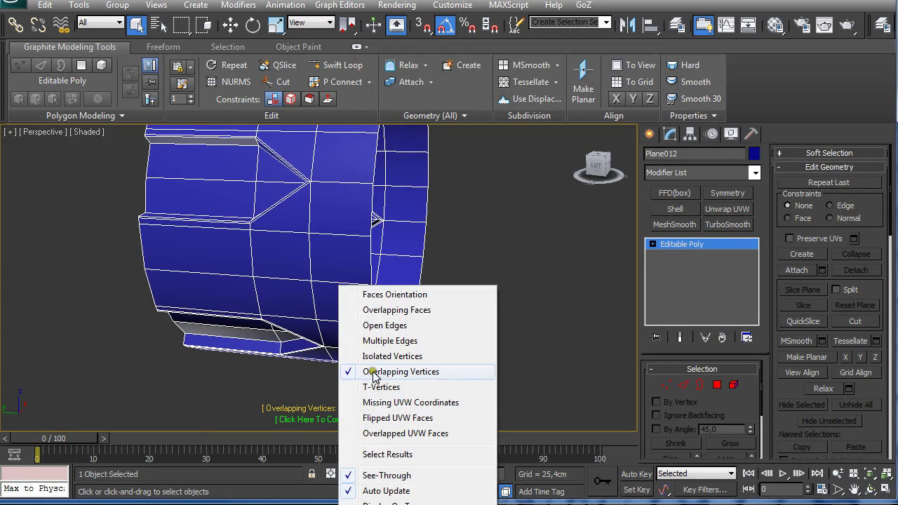
pyautogui.click(349, 372)
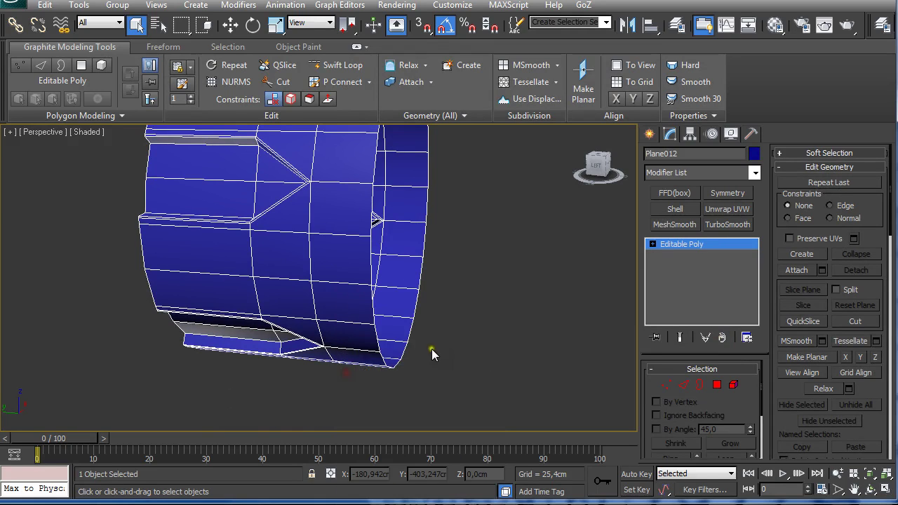
pyautogui.moveTo(431, 353)
pyautogui.keyDown('alt'); pyautogui.mouseDown(button='middle')
pyautogui.moveTo(487, 316)
pyautogui.moveTo(438, 369)
pyautogui.mouseUp(button='middle'); pyautogui.keyUp('alt')
# Frame the ring in the Front view and centre its pivot on the object.
pyautogui.press('f')
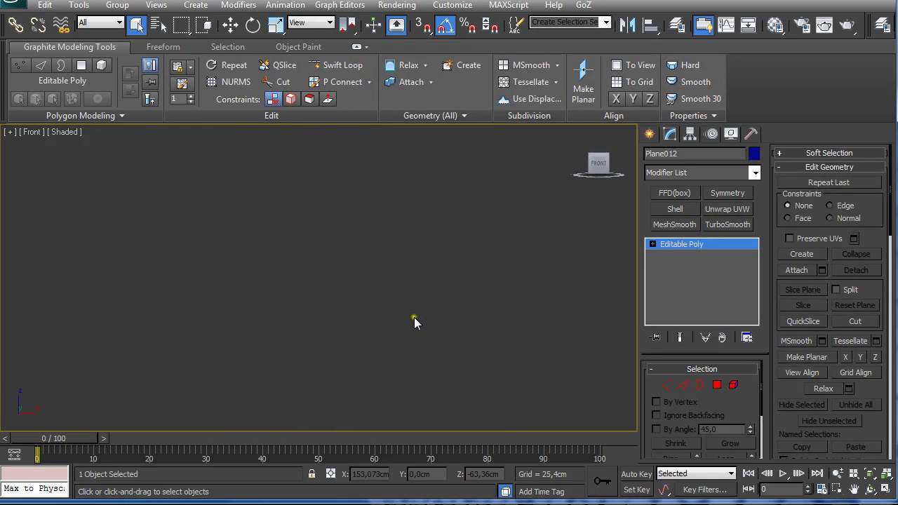
pyautogui.press('z')
pyautogui.scroll(-2, 405, 303)
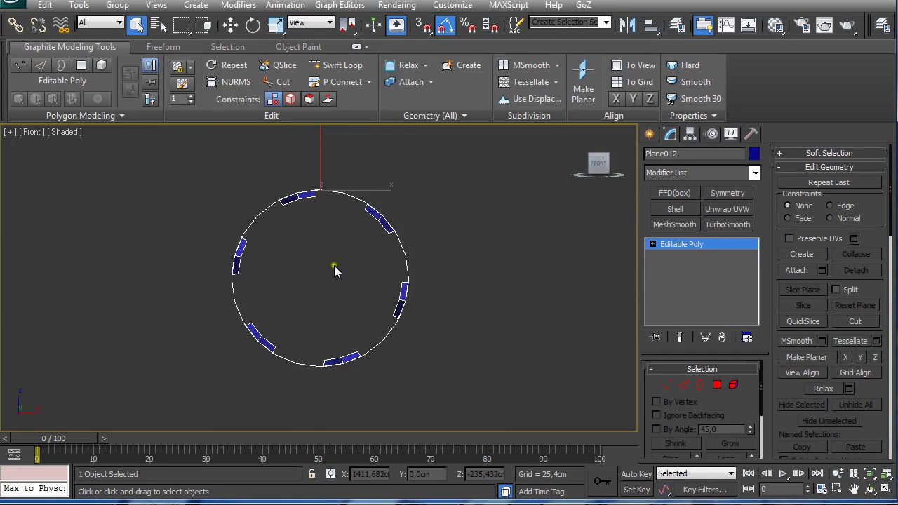
pyautogui.scroll(4, 326, 277)
pyautogui.scroll(-2, 327, 276)
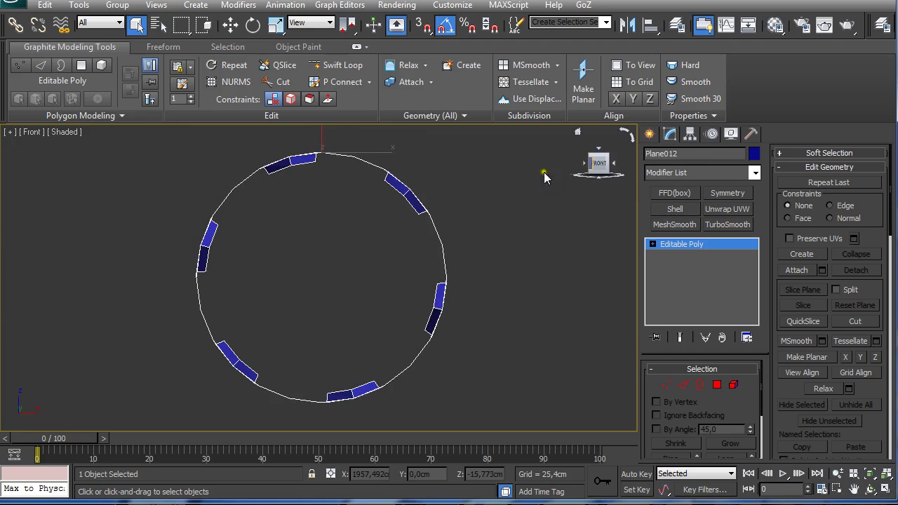
pyautogui.click(690, 133)
pyautogui.press('e')
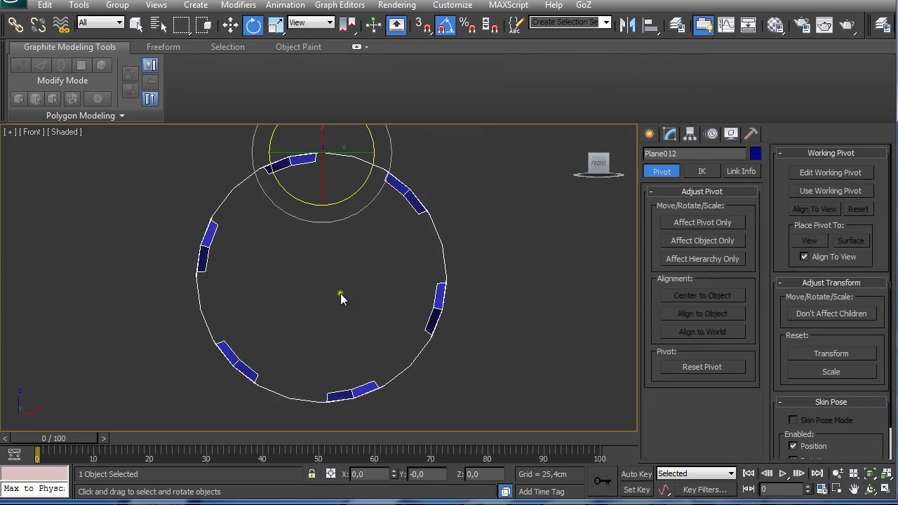
pyautogui.click(709, 222)
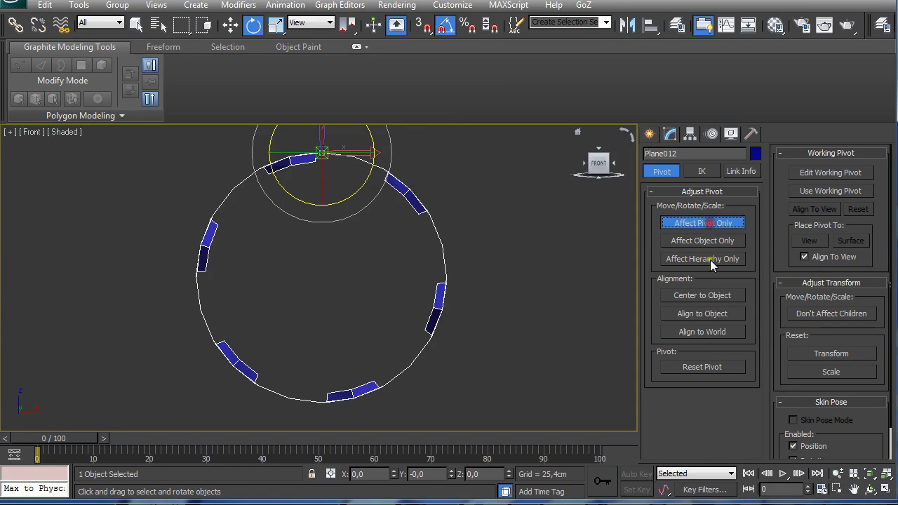
pyautogui.click(705, 295)
pyautogui.click(690, 221)
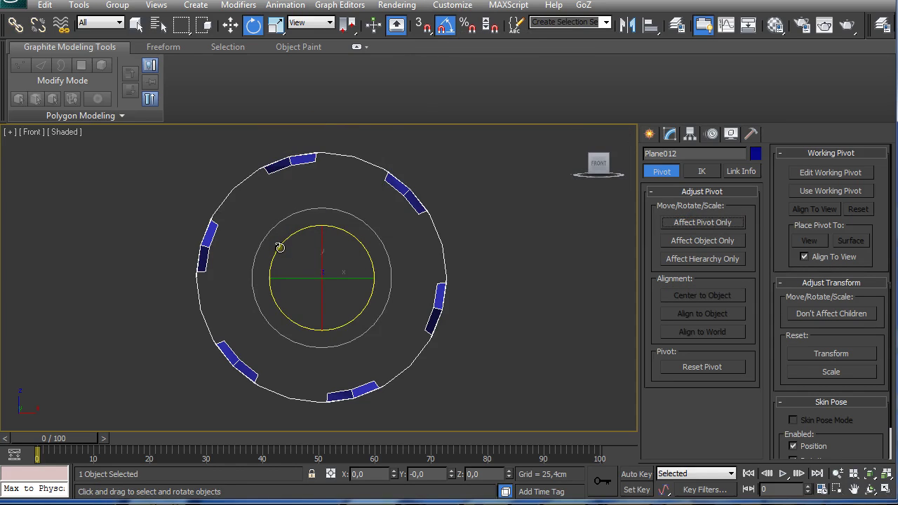
# Rotate the ring 15° and bake the rotation in with Reset XForm, collapsed to Editable Poly.
pyautogui.moveTo(279, 248); pyautogui.dragTo(271, 258)
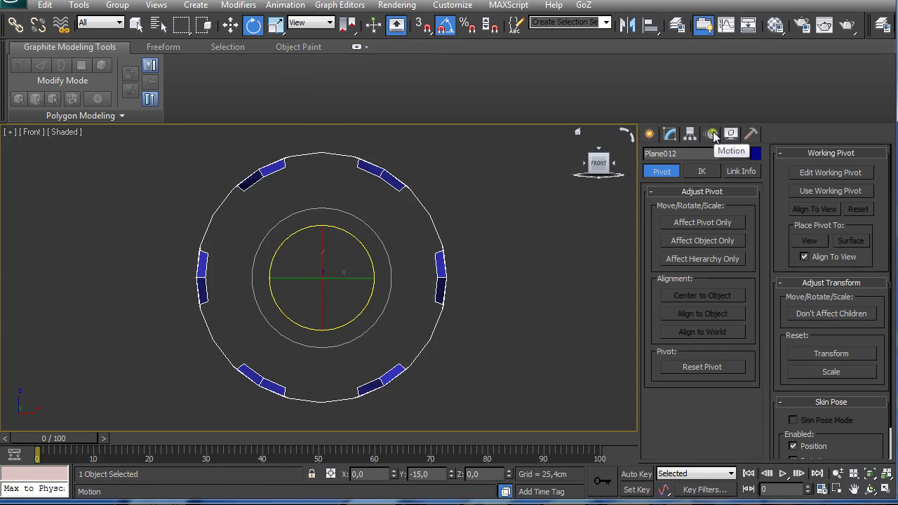
pyautogui.click(751, 134)
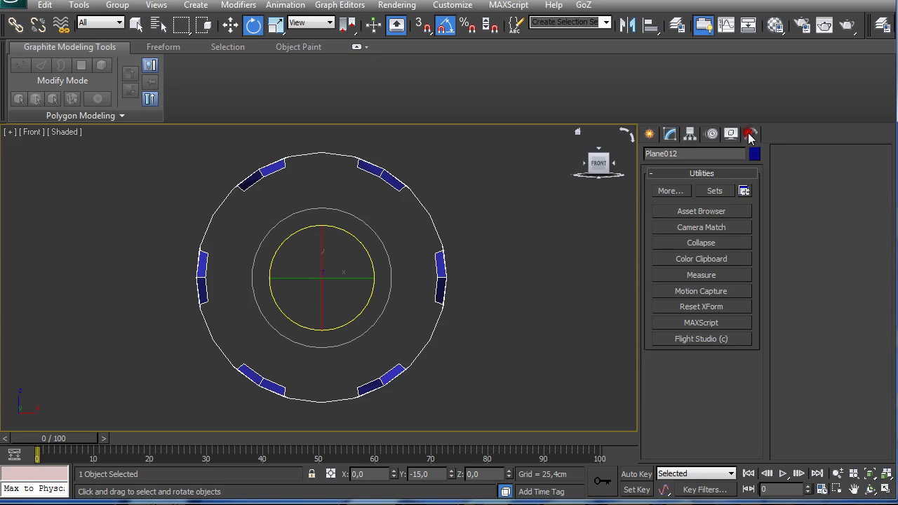
pyautogui.click(706, 309)
pyautogui.click(701, 387)
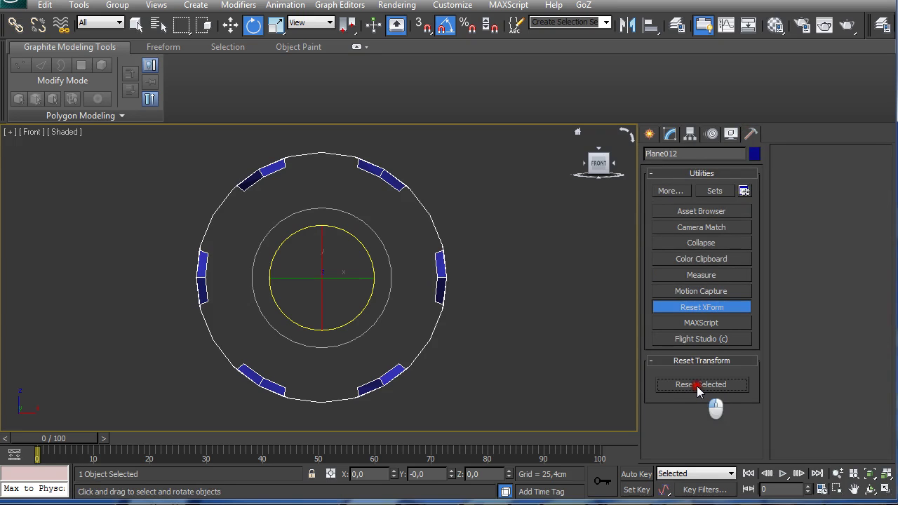
pyautogui.click(670, 135)
pyautogui.rightClick(691, 243)
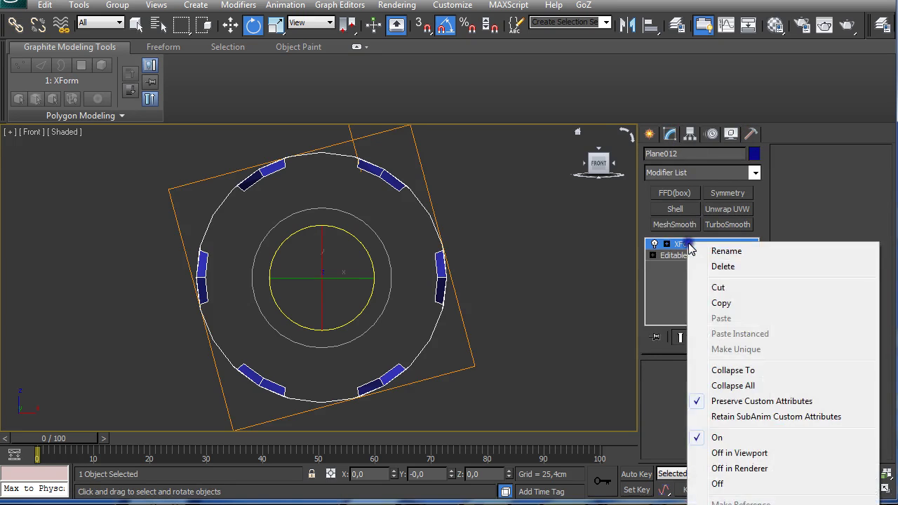
pyautogui.click(725, 372)
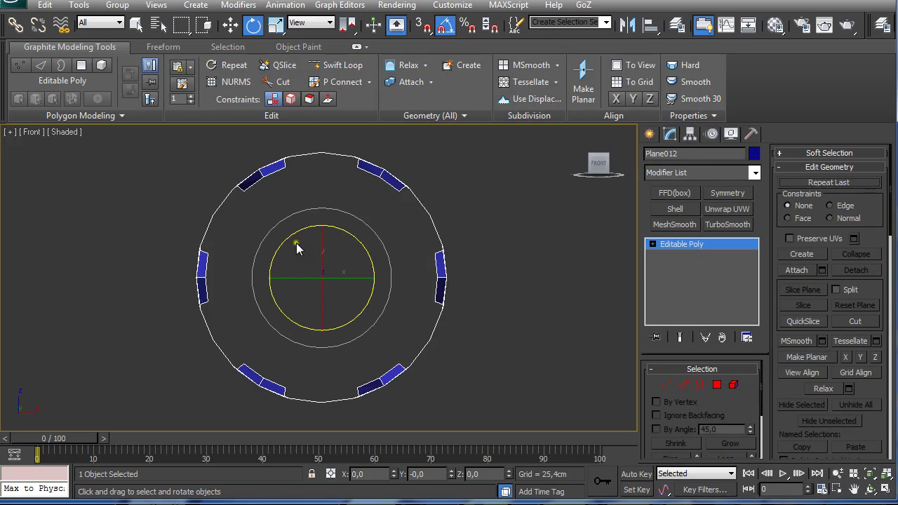
# Draw an 8-sided NGon with an 84.3 cm radius near the top of the ring.
pyautogui.click(649, 134)
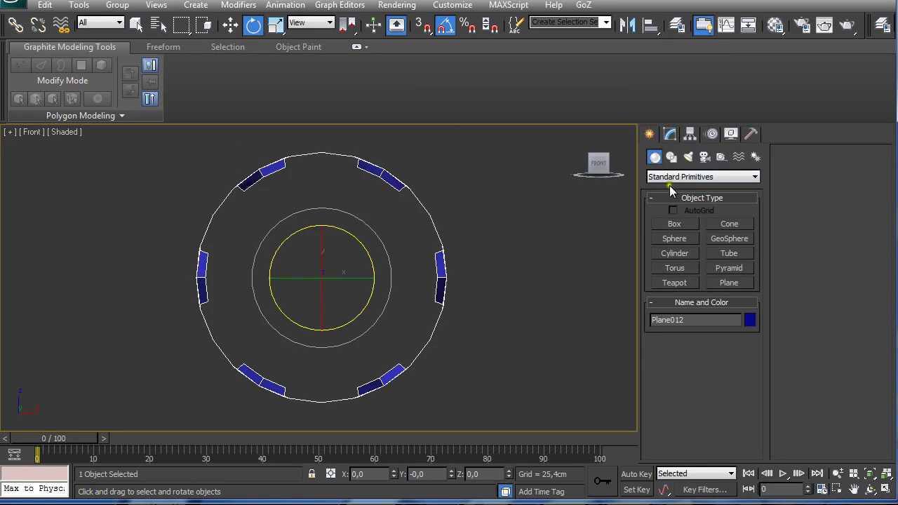
pyautogui.click(671, 157)
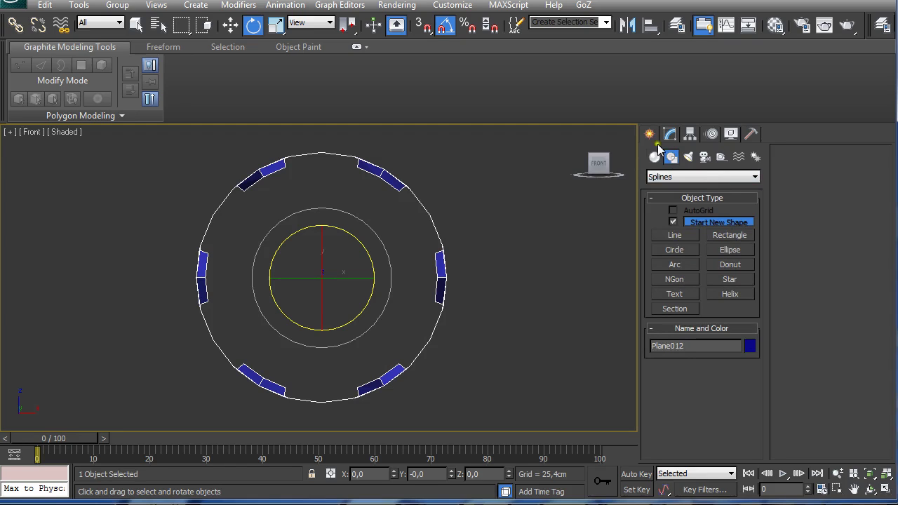
pyautogui.click(676, 281)
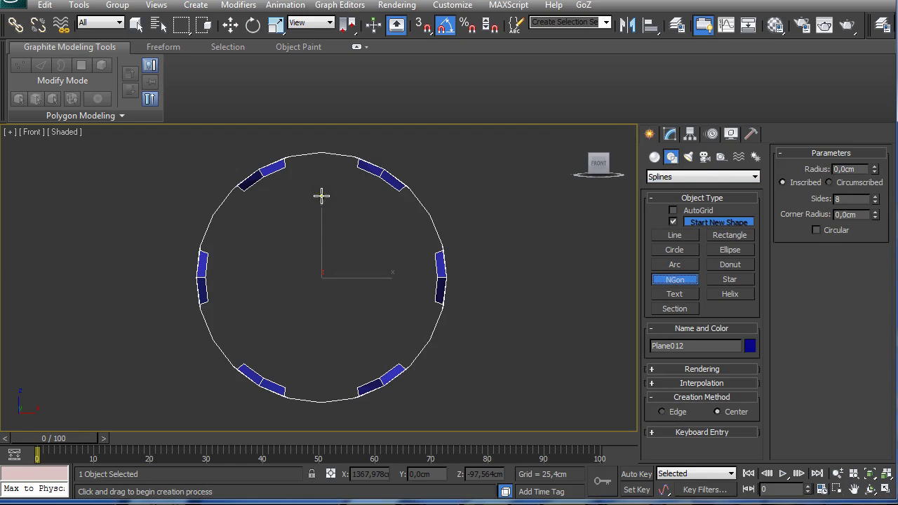
pyautogui.moveTo(321, 197); pyautogui.dragTo(337, 232)
pyautogui.moveTo(343, 231); pyautogui.dragTo(371, 270, button='middle')
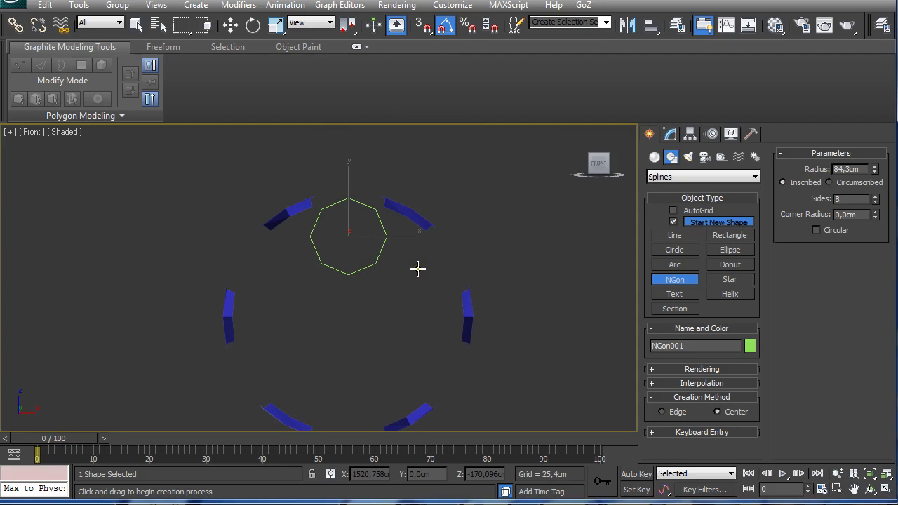
pyautogui.press('e')
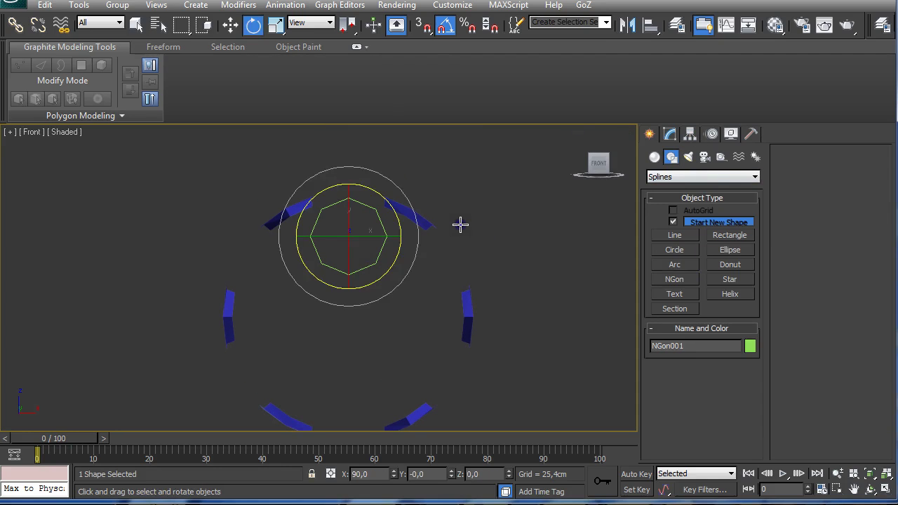
pyautogui.press('q')
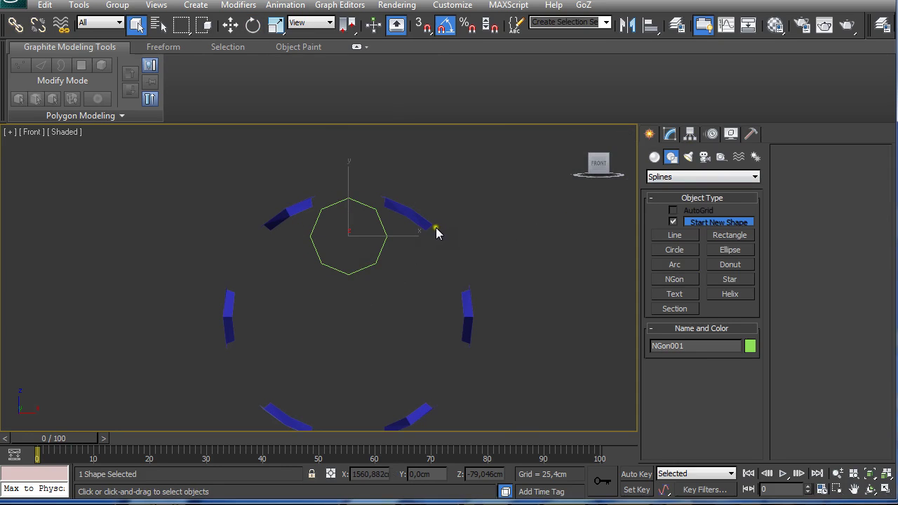
pyautogui.hotkey('alt', 'a')
# Align the NGon to Plane012 on X Position only.
pyautogui.click(414, 222)
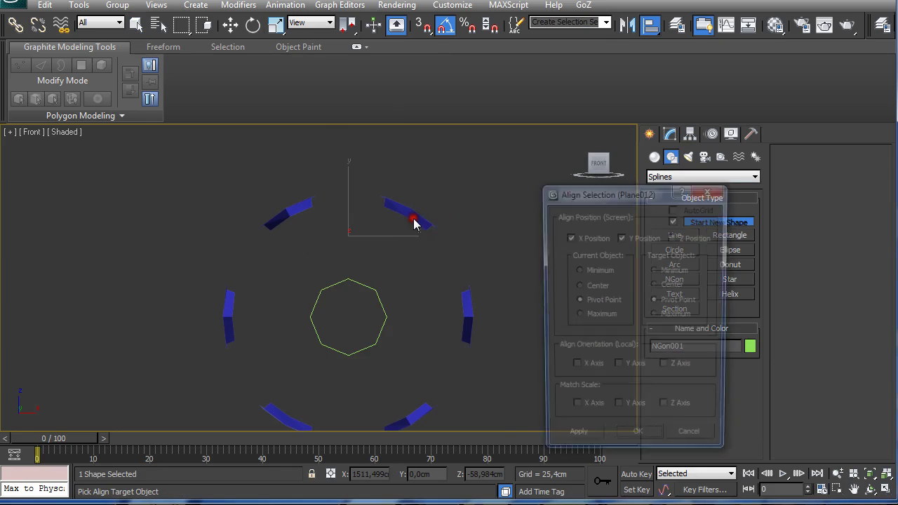
pyautogui.click(621, 237)
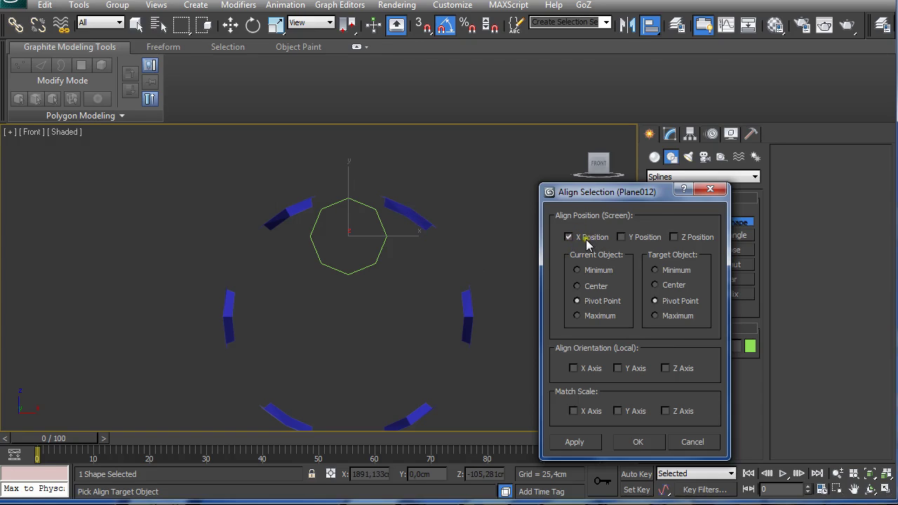
pyautogui.click(636, 442)
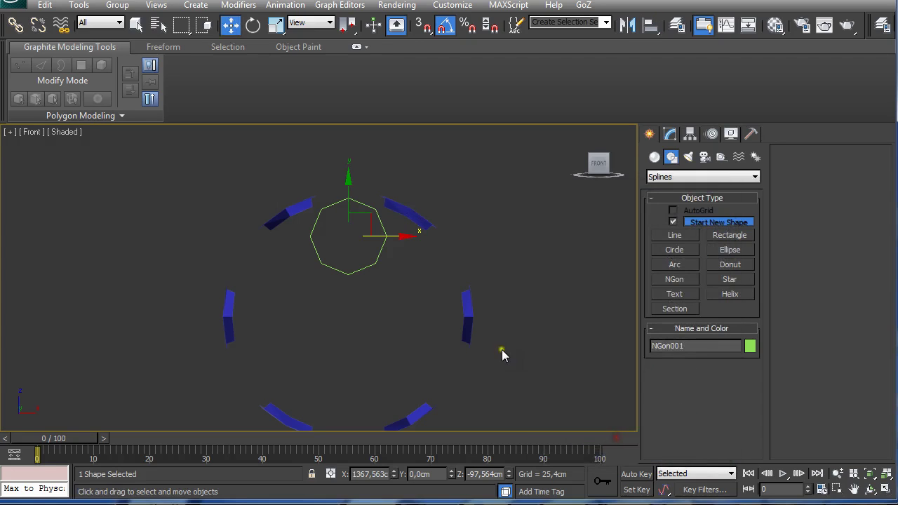
# Align the NGon's pivot to the ring's centre on X and Y Position.
pyautogui.click(691, 133)
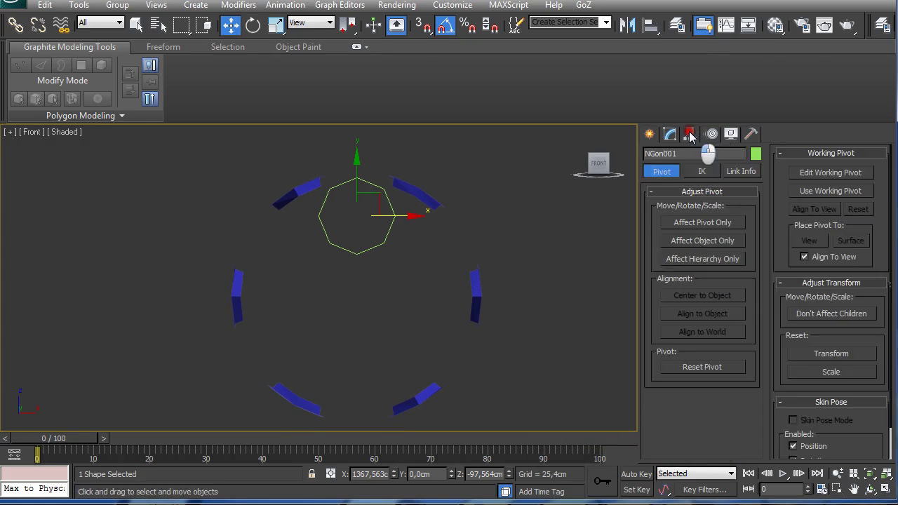
pyautogui.click(709, 223)
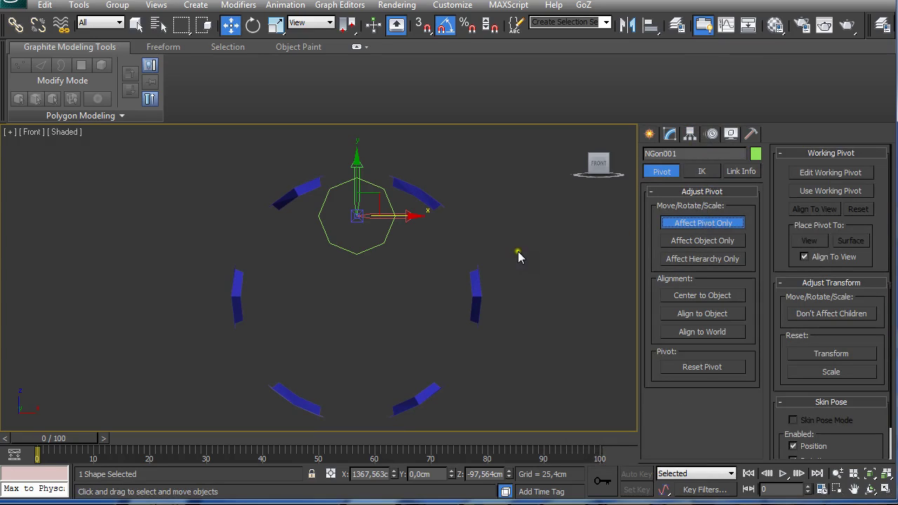
pyautogui.hotkey('alt', 'a')
pyautogui.click(440, 207)
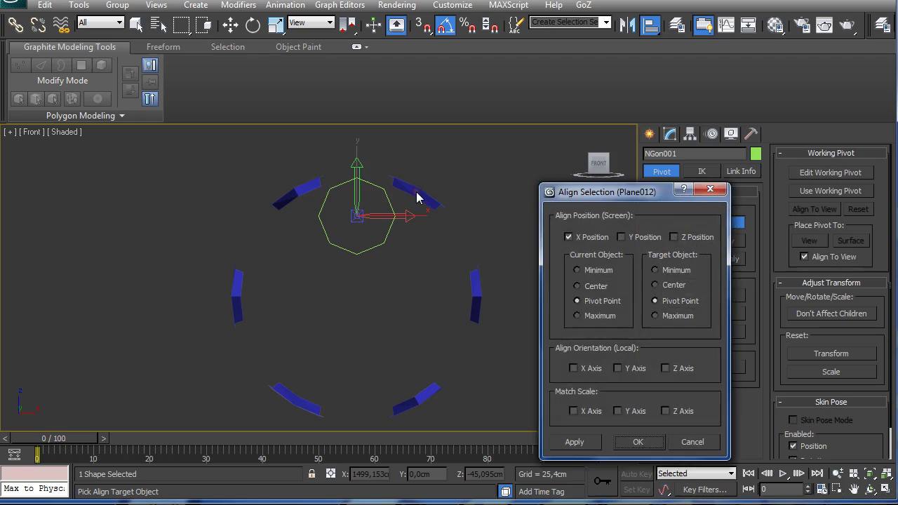
pyautogui.click(621, 237)
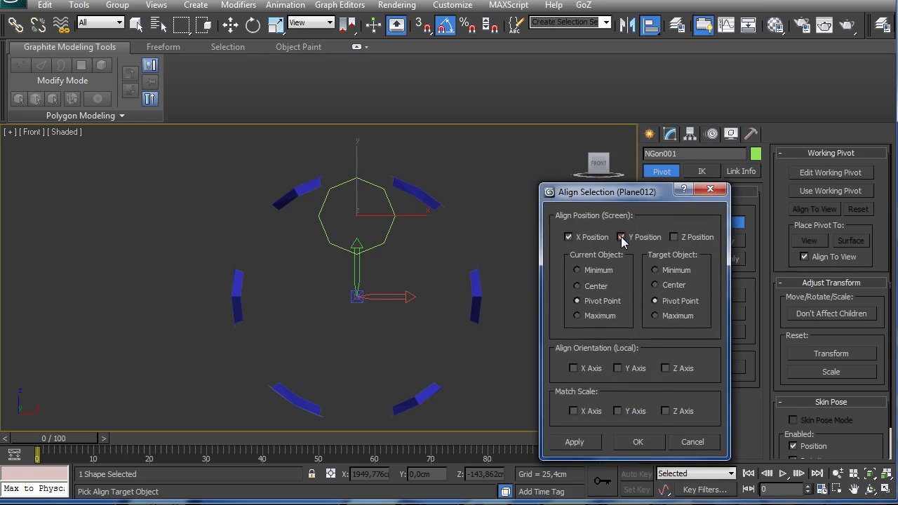
pyautogui.click(635, 441)
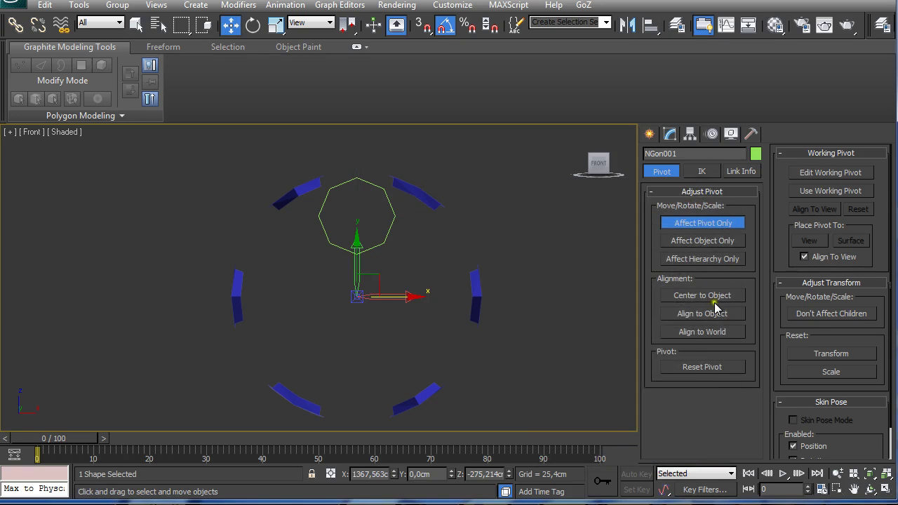
pyautogui.click(716, 221)
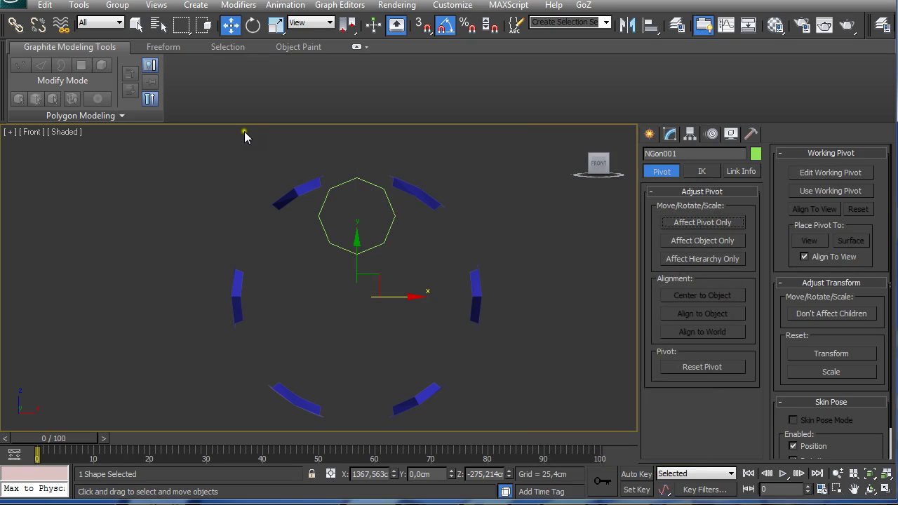
# Preview a six-copy array of the octagon rotated 60° about Z, then cancel it.
pyautogui.click(80, 6)
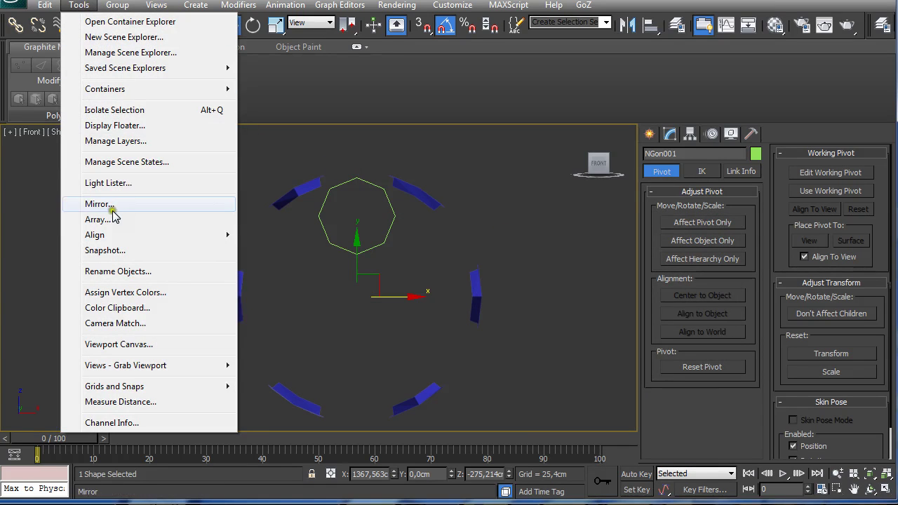
pyautogui.click(111, 219)
pyautogui.moveTo(437, 114); pyautogui.dragTo(449, 16)
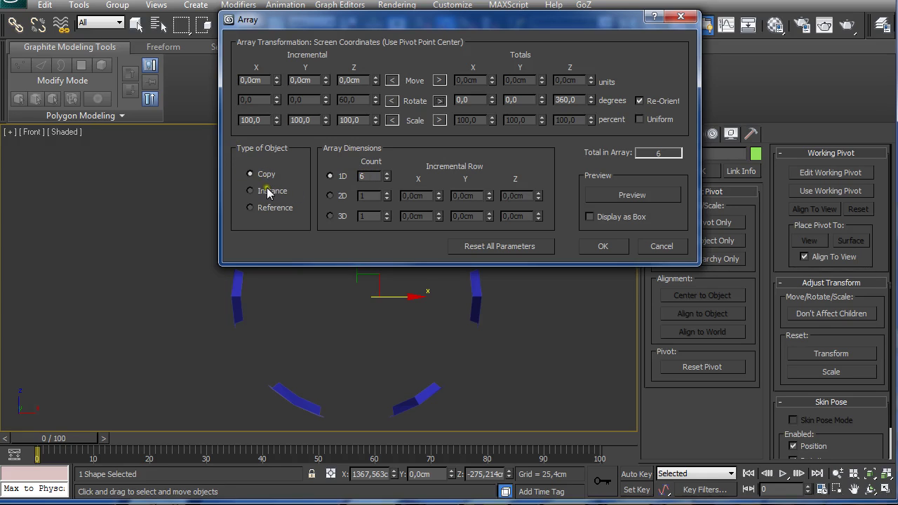
pyautogui.click(624, 195)
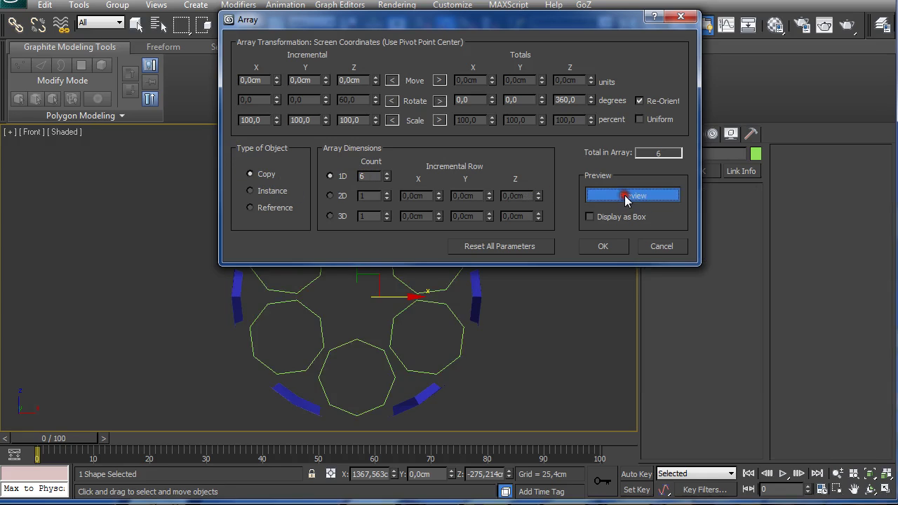
pyautogui.moveTo(436, 19); pyautogui.dragTo(620, 0)
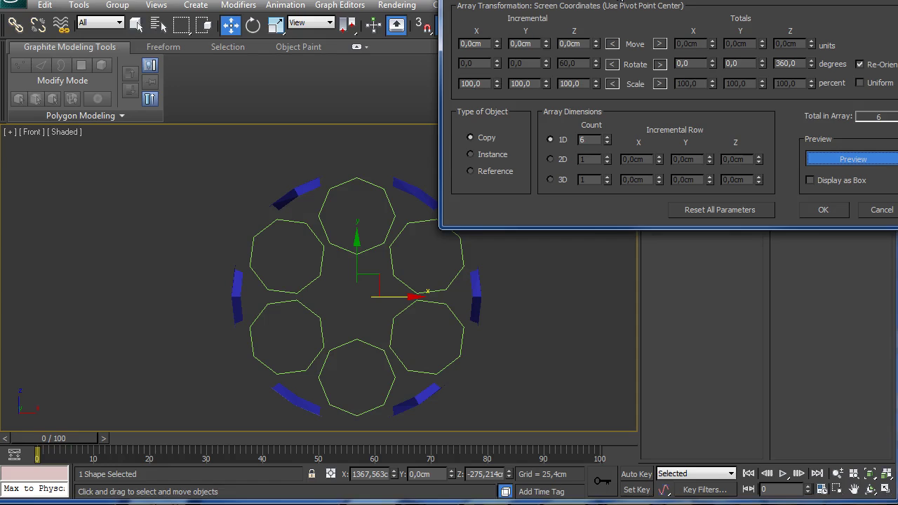
pyautogui.click(880, 214)
# Centre the octagon's pivot on the object and scale the octagon down to 97%.
pyautogui.click(684, 223)
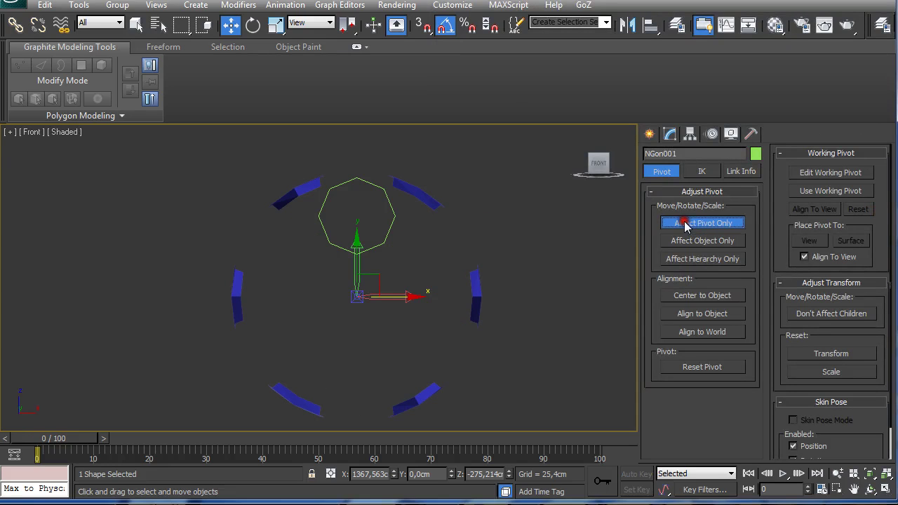
pyautogui.click(690, 296)
pyautogui.click(695, 224)
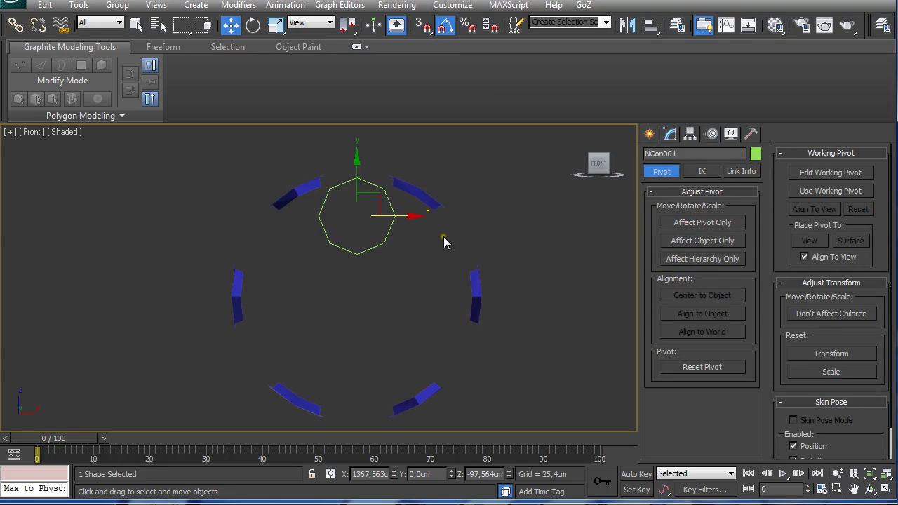
pyautogui.press('r')
pyautogui.moveTo(398, 202); pyautogui.dragTo(391, 220)
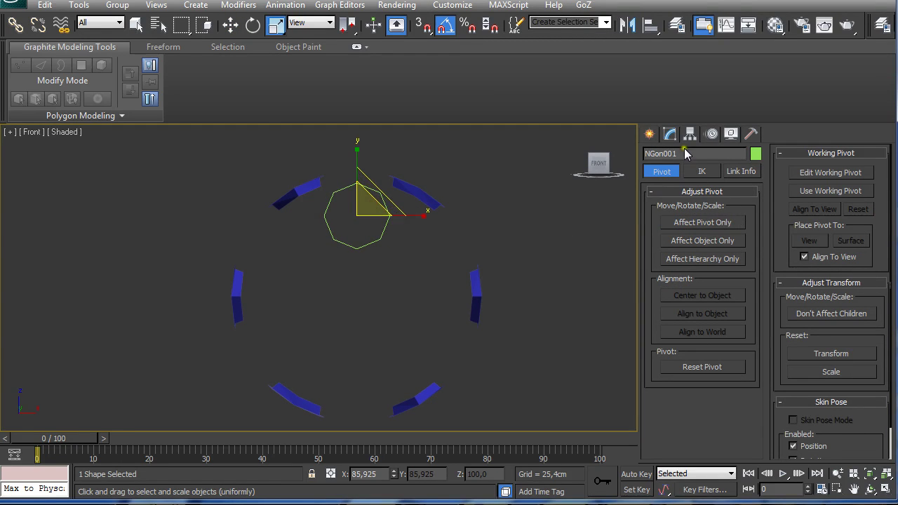
# Align the octagon's pivot to the pivot point of the ring plane Plane012.
pyautogui.click(695, 223)
pyautogui.hotkey('alt', 'a')
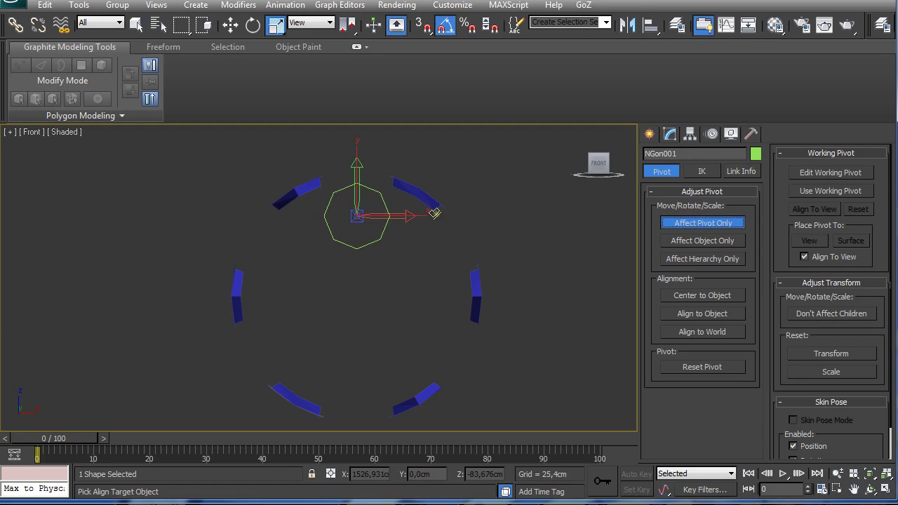
pyautogui.click(418, 199)
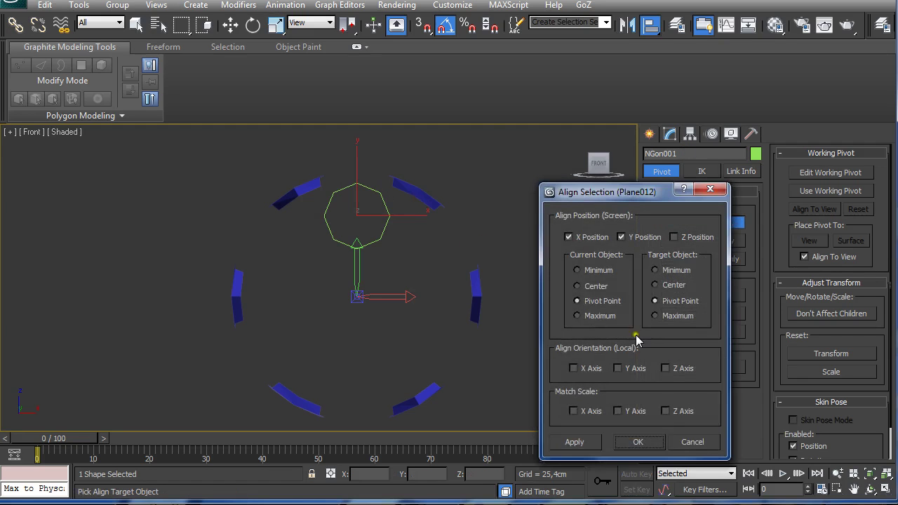
pyautogui.click(636, 441)
pyautogui.click(685, 226)
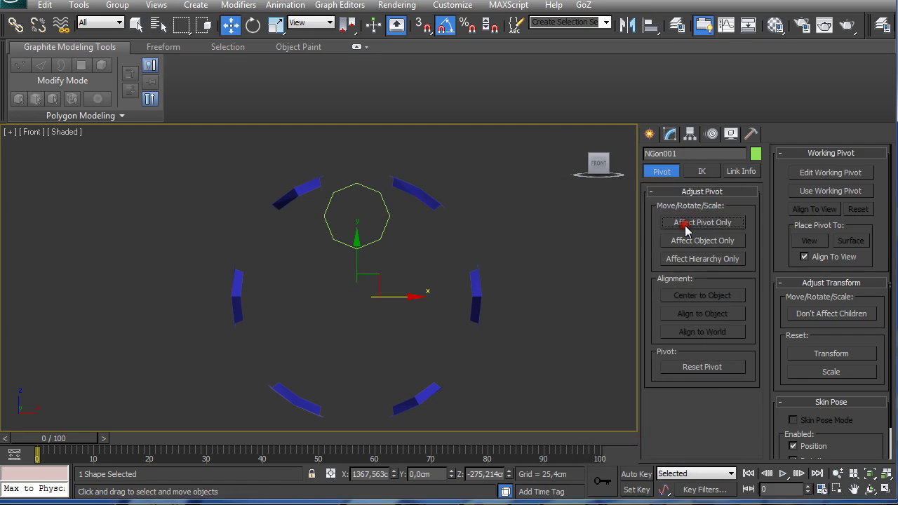
pyautogui.click(78, 6)
# Array the octagon into six copies at 60° Z rotation around the ring's centre.
pyautogui.click(111, 164)
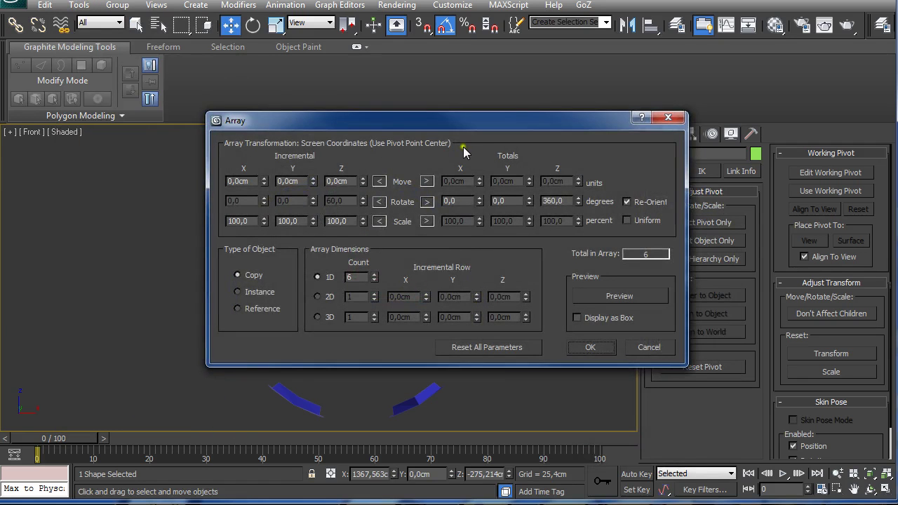
pyautogui.moveTo(456, 122); pyautogui.dragTo(647, 37)
pyautogui.click(818, 212)
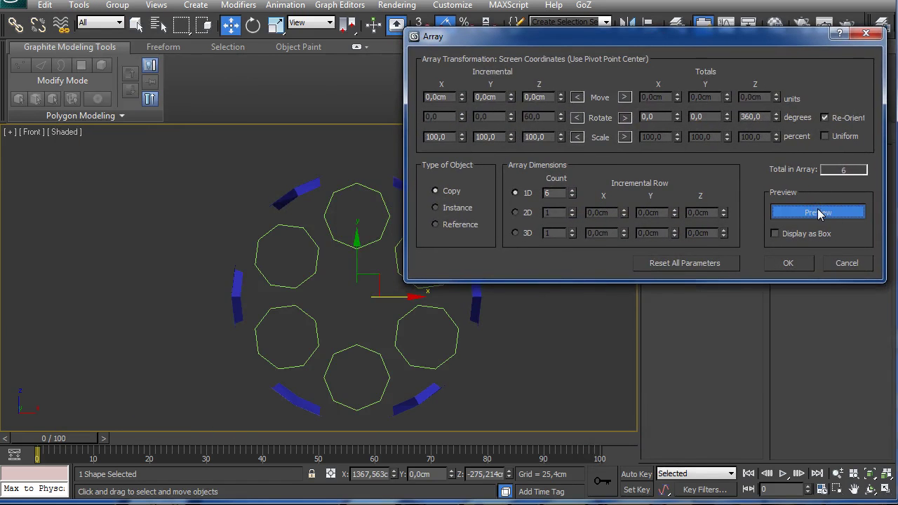
pyautogui.click(786, 263)
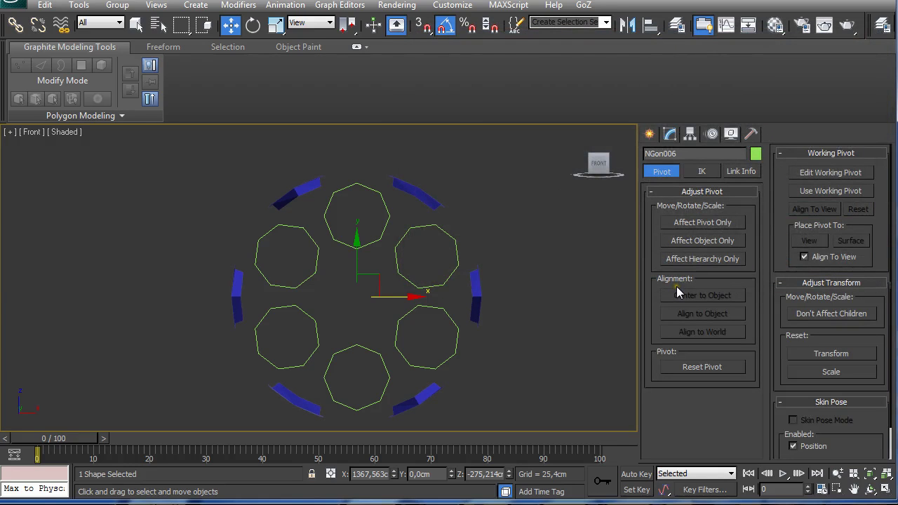
pyautogui.click(670, 134)
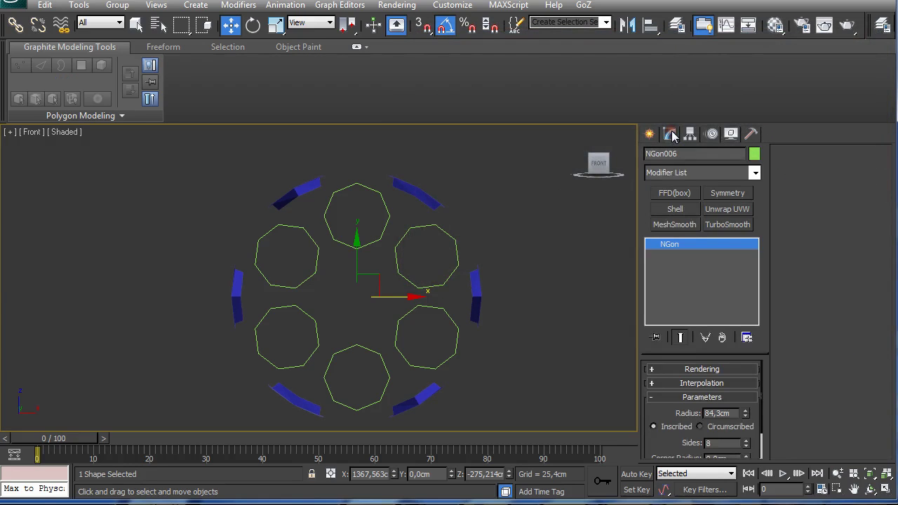
# Convert the octagon to Editable Poly and attach NGon001 through NGon005 to it.
pyautogui.rightClick(673, 247)
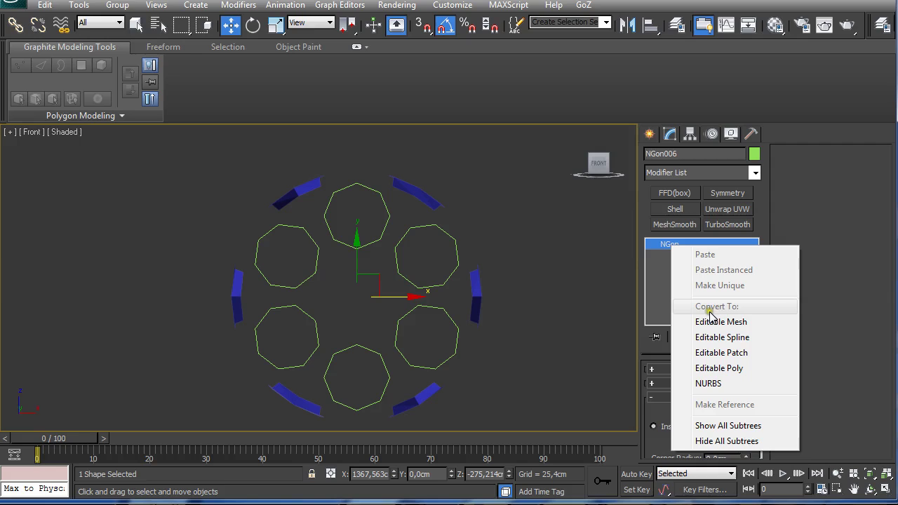
pyautogui.click(716, 371)
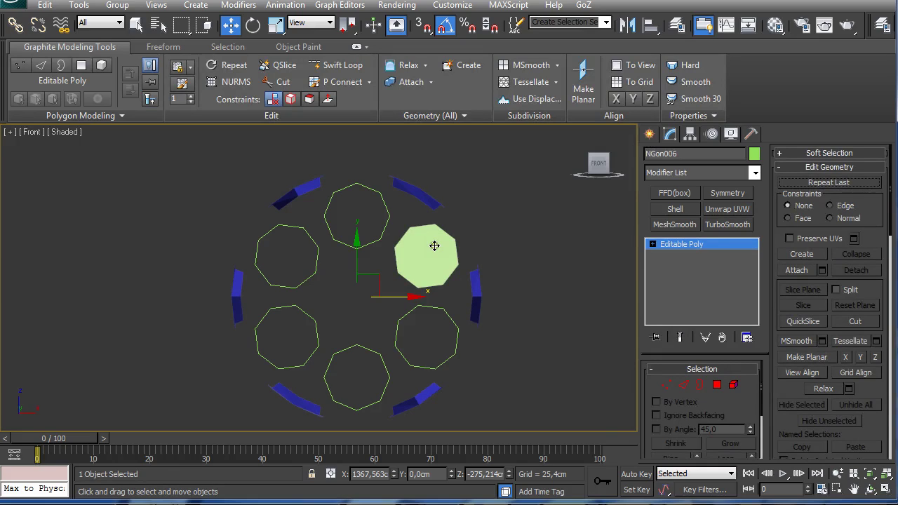
pyautogui.click(823, 270)
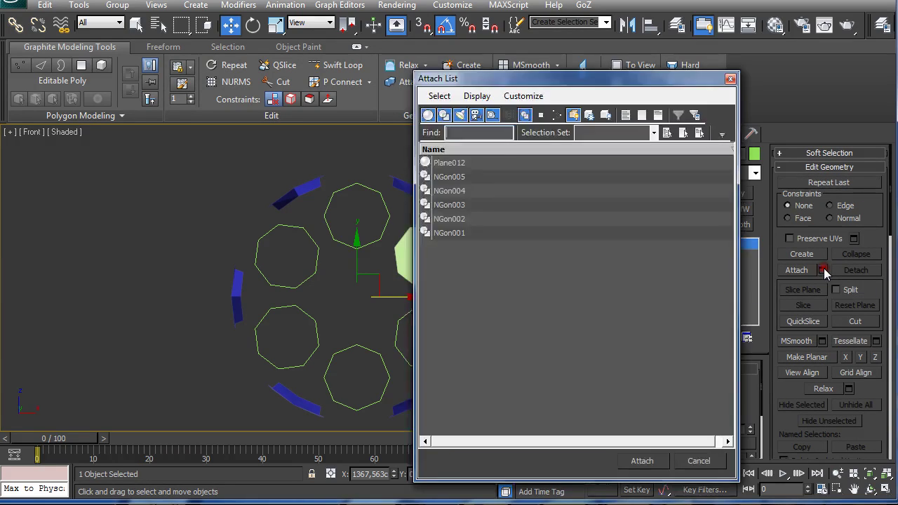
pyautogui.click(457, 176)
pyautogui.keyDown('shift'); pyautogui.click(459, 234); pyautogui.keyUp('shift')
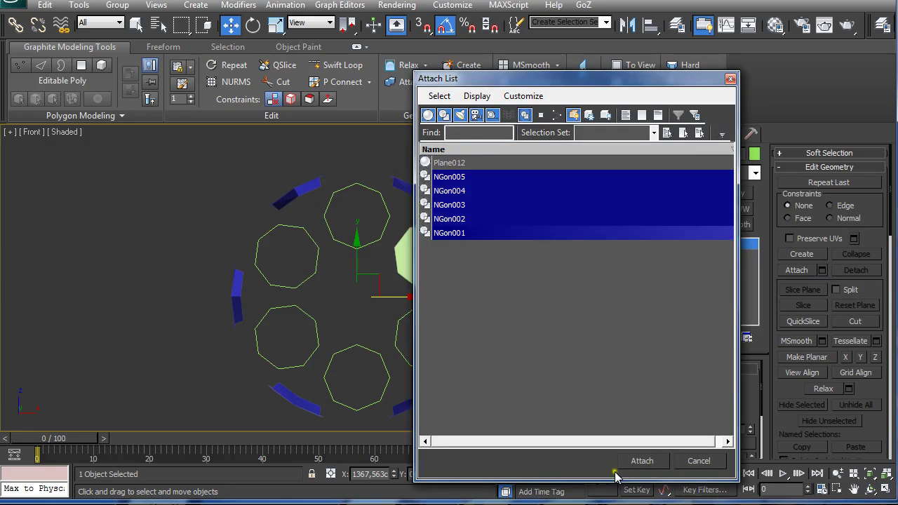
pyautogui.click(635, 464)
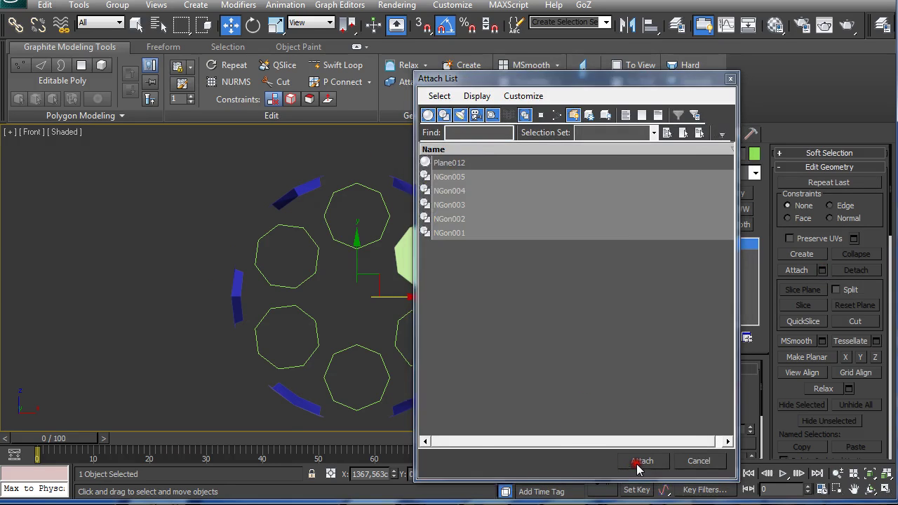
# Change the joined octagons' object colour to grey.
pyautogui.click(755, 153)
pyautogui.click(539, 278)
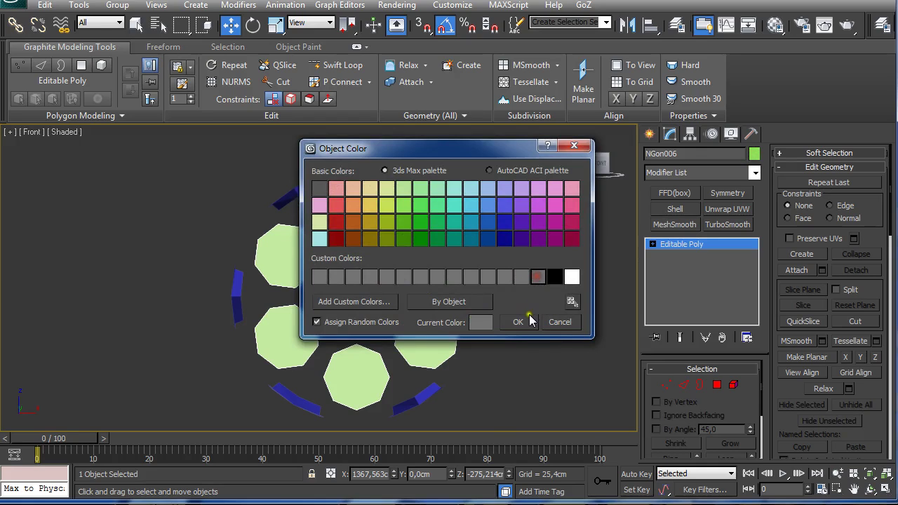
pyautogui.click(518, 321)
# At Edge level, select the right octagon's edge facing the top octagon.
pyautogui.scroll(5, 468, 304)
pyautogui.moveTo(446, 233); pyautogui.dragTo(414, 283, button='middle')
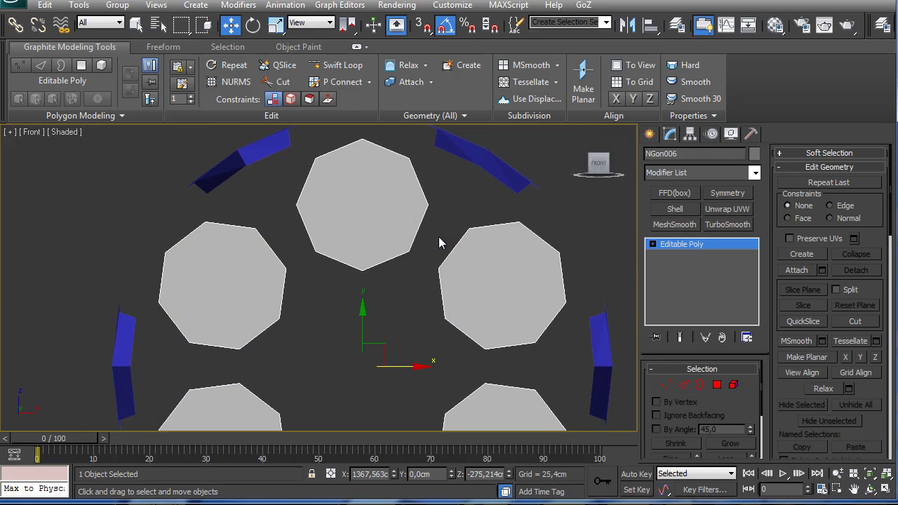
pyautogui.press('q')
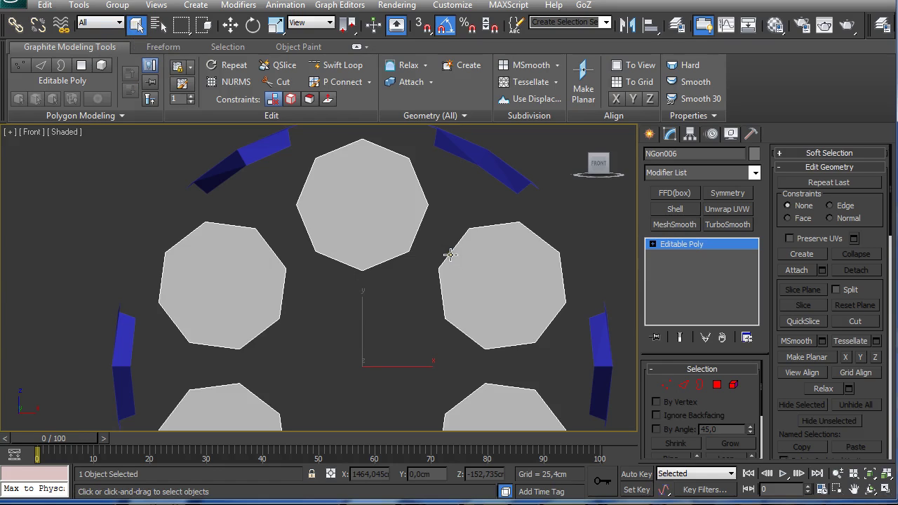
pyautogui.click(683, 385)
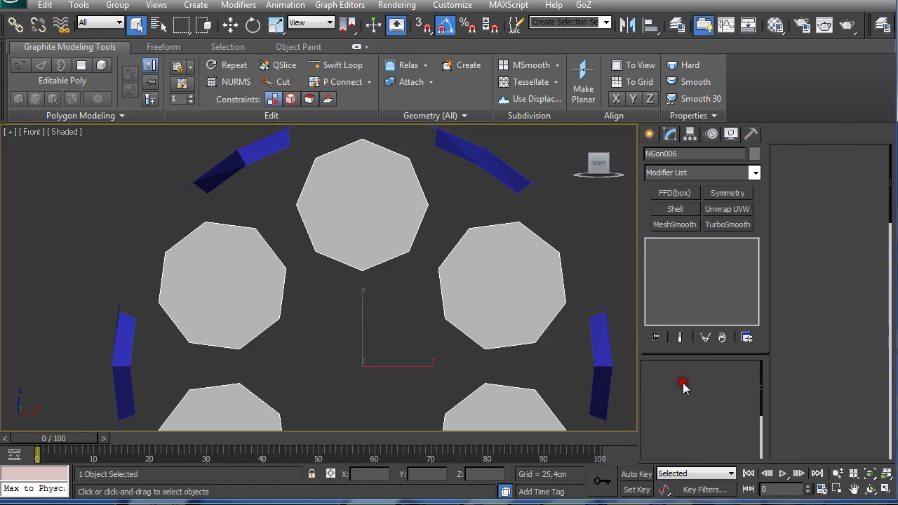
pyautogui.click(451, 249)
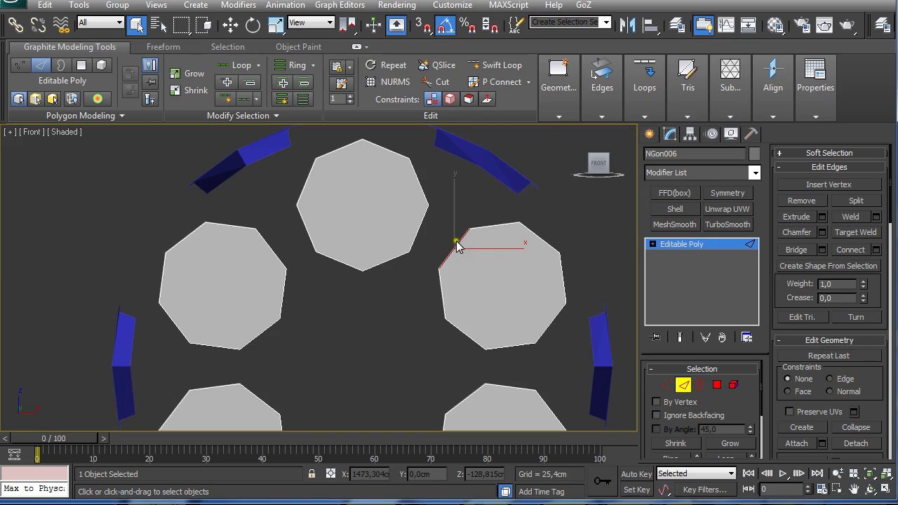
# Bridge the facing edges of all six neighbouring octagon pairs into a closed ring.
pyautogui.moveTo(606, 113)
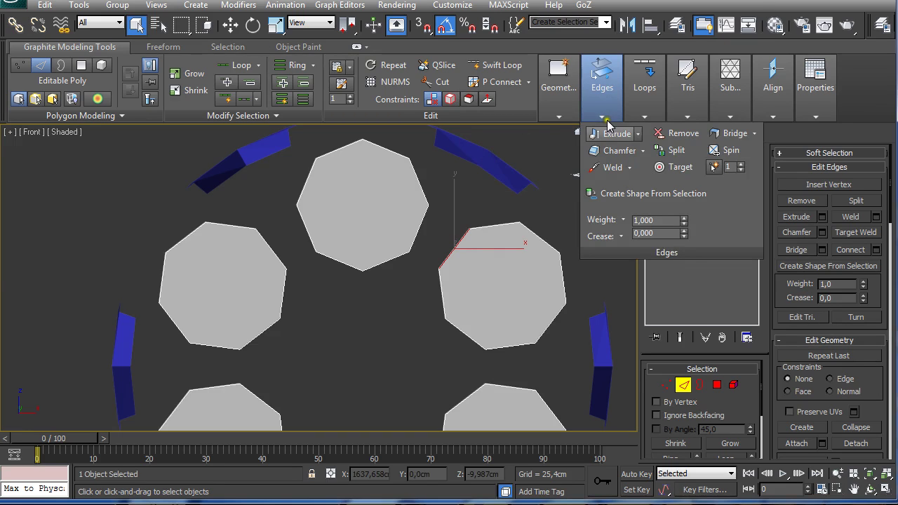
pyautogui.click(725, 136)
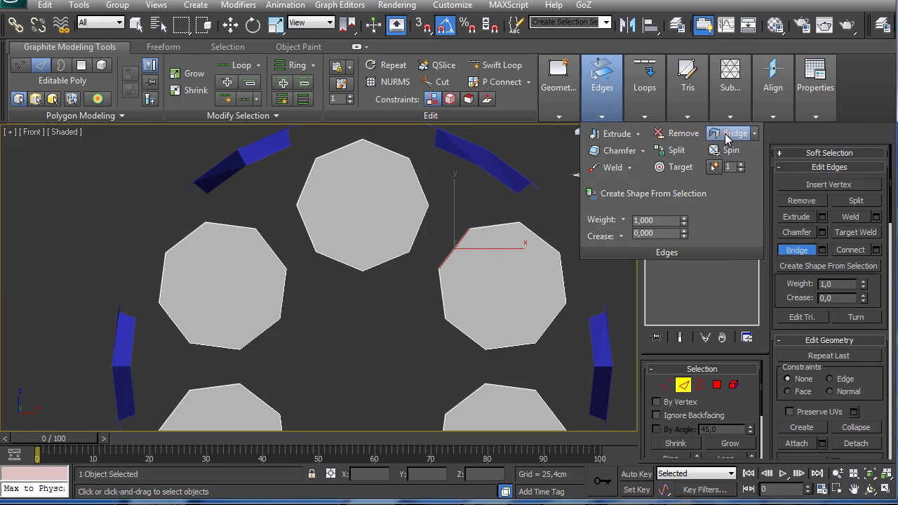
pyautogui.moveTo(455, 247); pyautogui.dragTo(420, 235)
pyautogui.moveTo(305, 226); pyautogui.dragTo(275, 249)
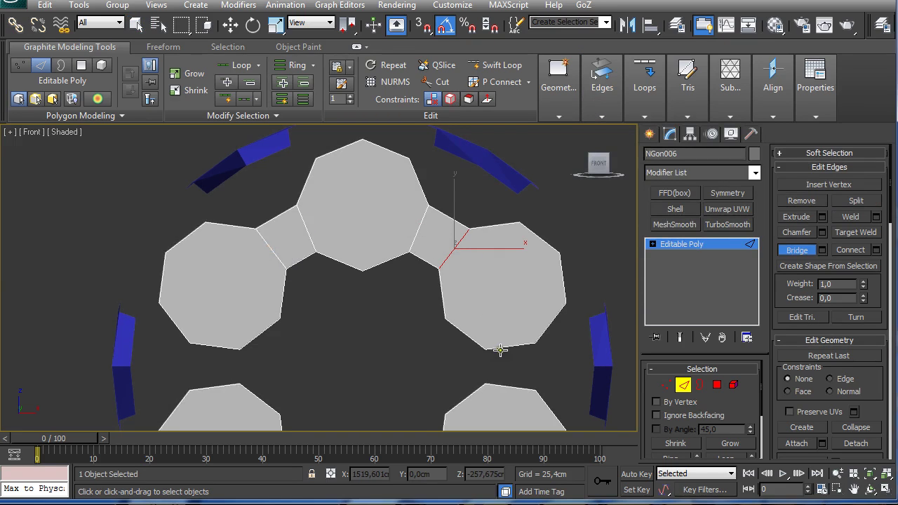
pyautogui.moveTo(497, 346); pyautogui.dragTo(506, 385)
pyautogui.moveTo(506, 385); pyautogui.dragTo(461, 321, button='middle')
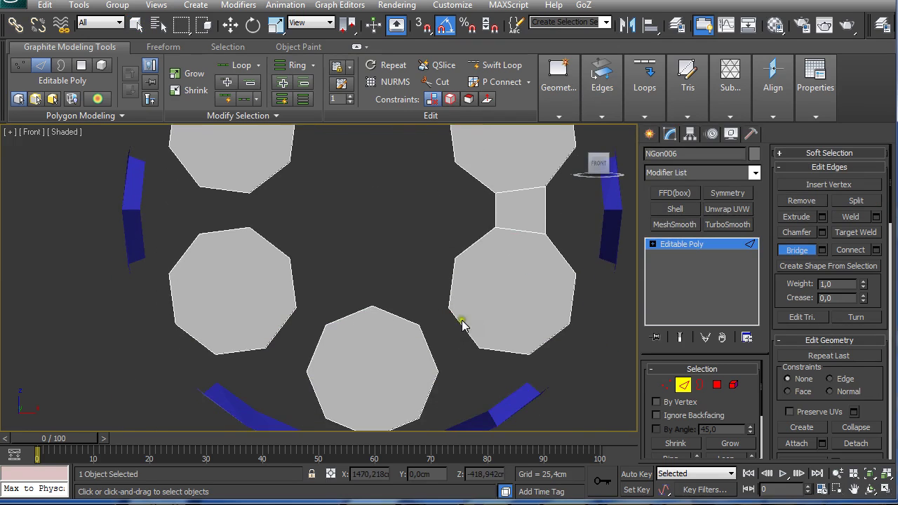
pyautogui.moveTo(437, 343); pyautogui.dragTo(427, 345)
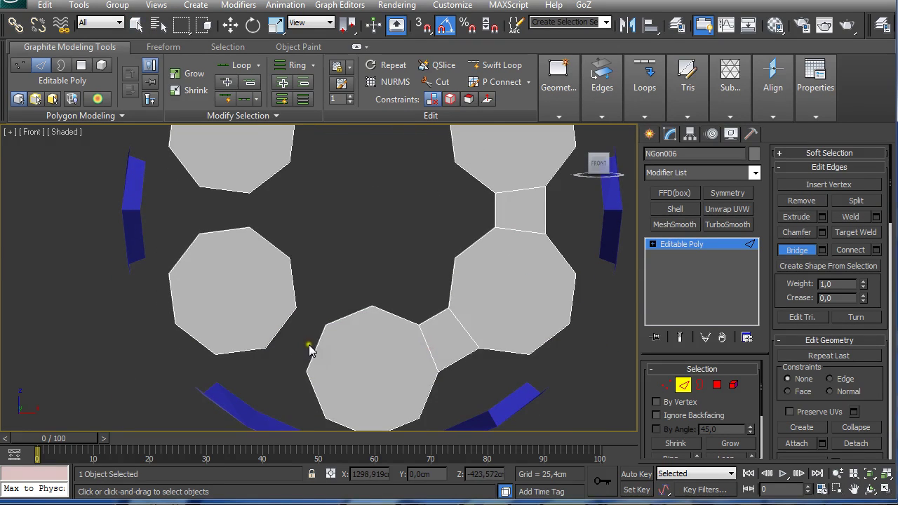
pyautogui.moveTo(315, 348); pyautogui.dragTo(280, 328)
pyautogui.moveTo(211, 231); pyautogui.dragTo(217, 189)
pyautogui.rightClick(388, 200)
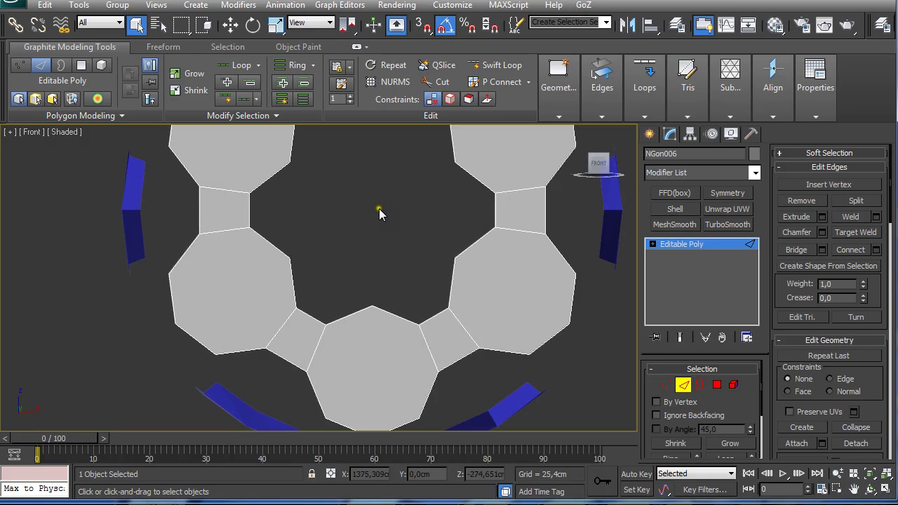
pyautogui.click(701, 385)
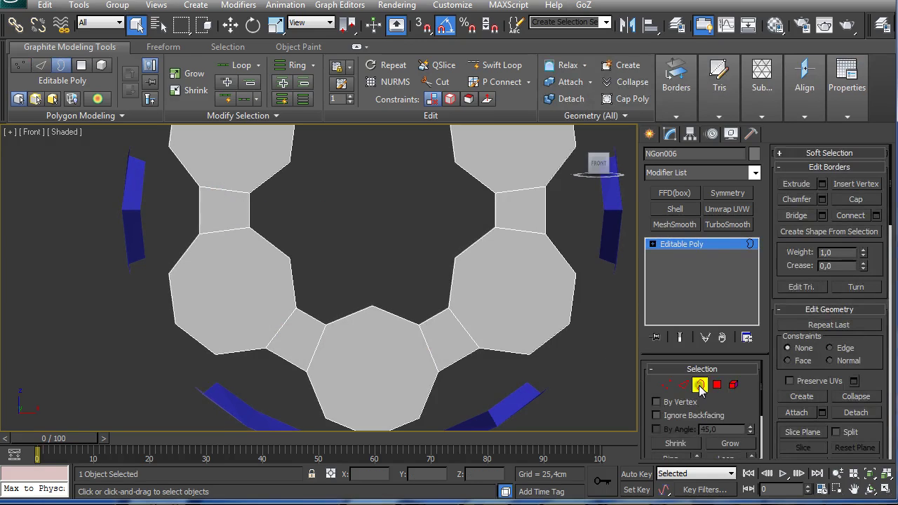
# Select the central hole's border and cap it with a single polygon.
pyautogui.click(450, 277)
pyautogui.moveTo(404, 217); pyautogui.dragTo(398, 267, button='middle')
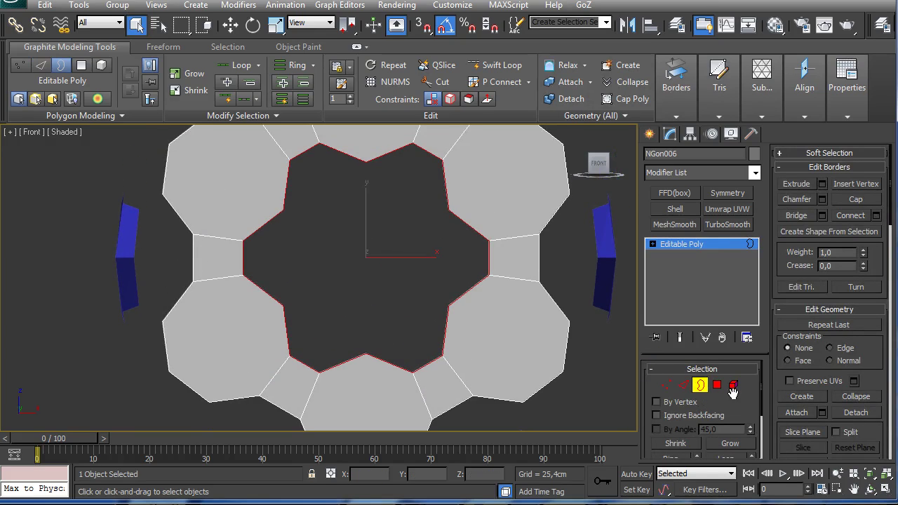
pyautogui.click(853, 200)
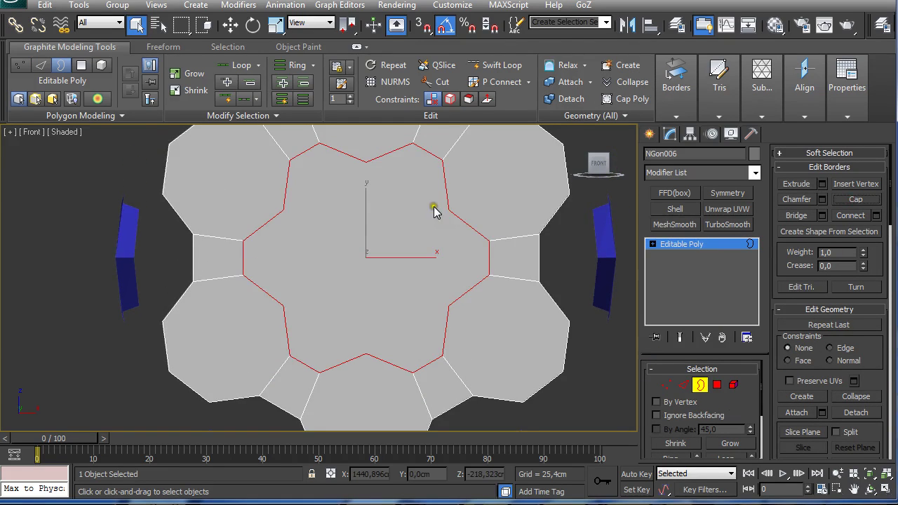
pyautogui.scroll(-2, 433, 214)
pyautogui.moveTo(433, 226); pyautogui.dragTo(436, 227, button='middle')
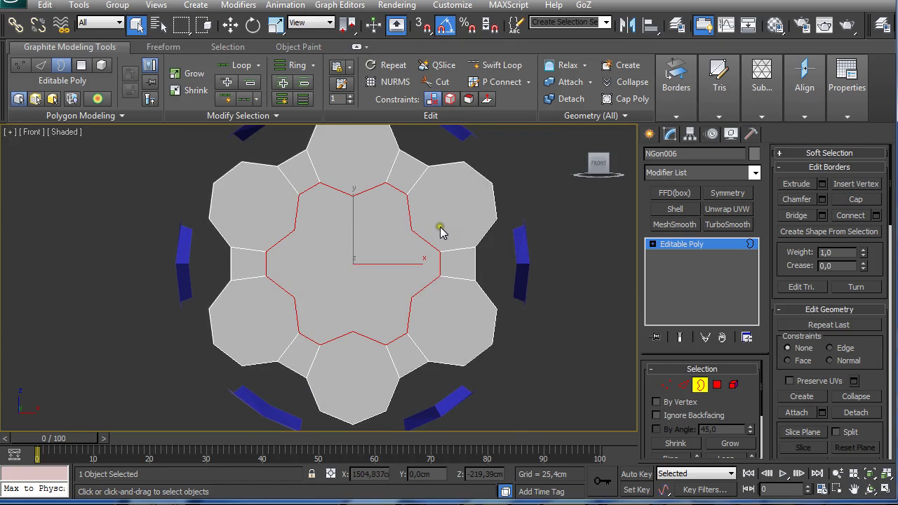
pyautogui.press('2')
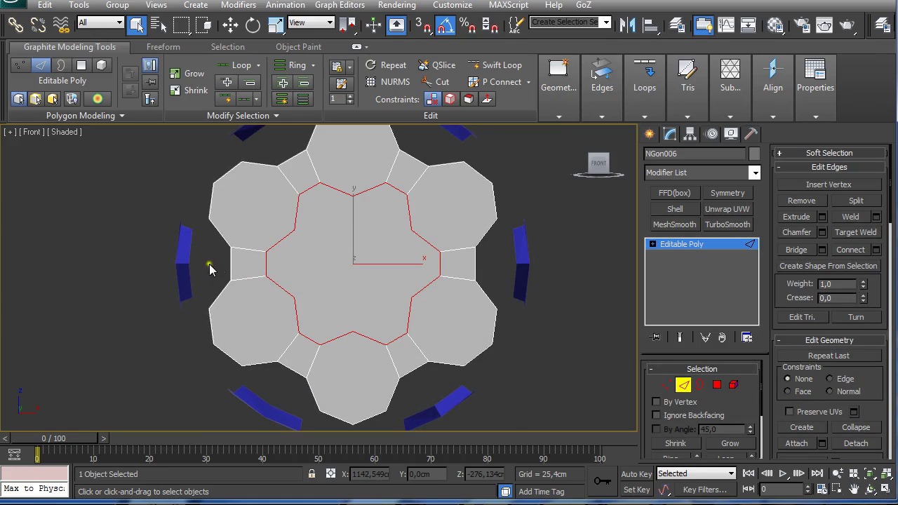
# Connect the four short vertical edges with a horizontal edge loop across the panel.
pyautogui.moveTo(217, 263); pyautogui.dragTo(501, 269)
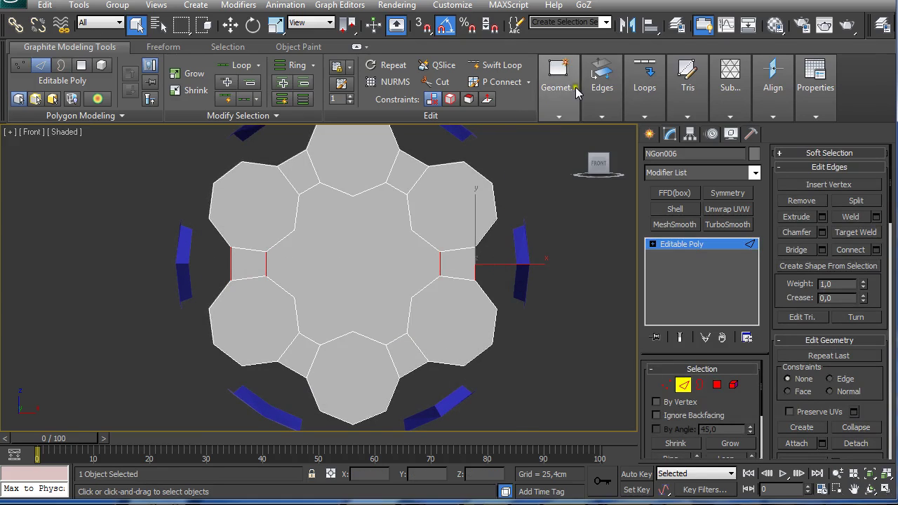
pyautogui.moveTo(615, 119)
pyautogui.moveTo(645, 112)
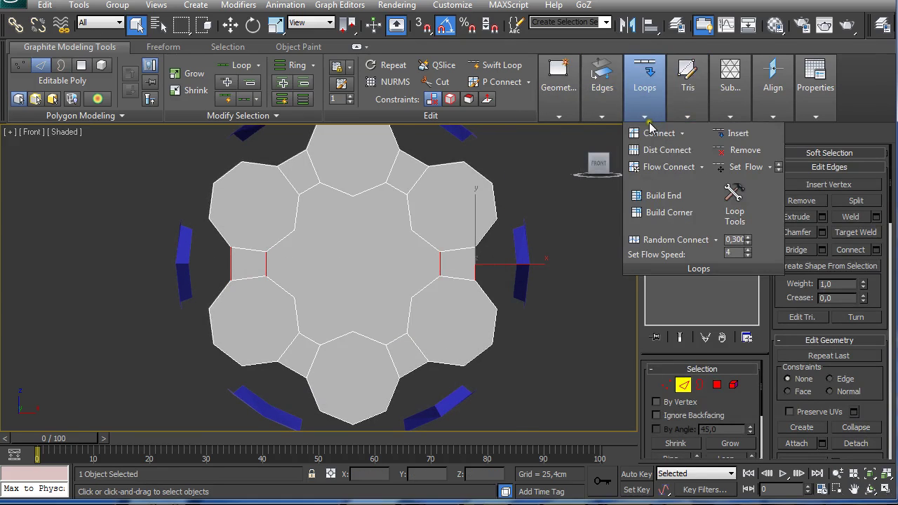
pyautogui.click(635, 133)
pyautogui.click(439, 220)
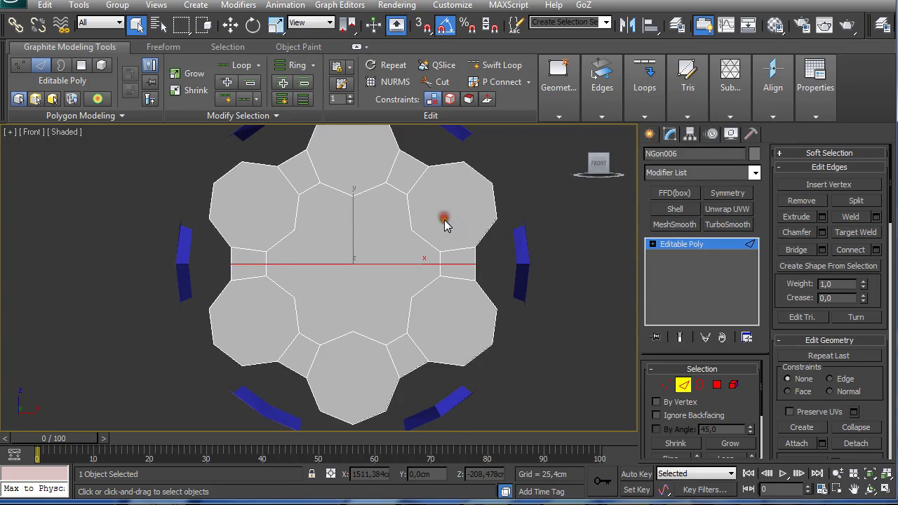
pyautogui.moveTo(441, 219)
pyautogui.mouseDown(button='middle')
pyautogui.moveTo(445, 231)
pyautogui.moveTo(441, 220)
pyautogui.mouseUp(button='middle')
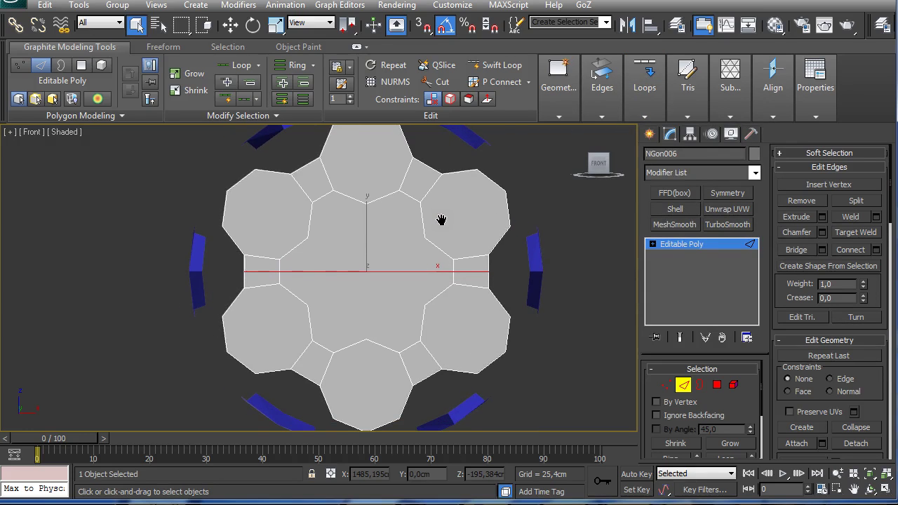
pyautogui.scroll(-3, 441, 223)
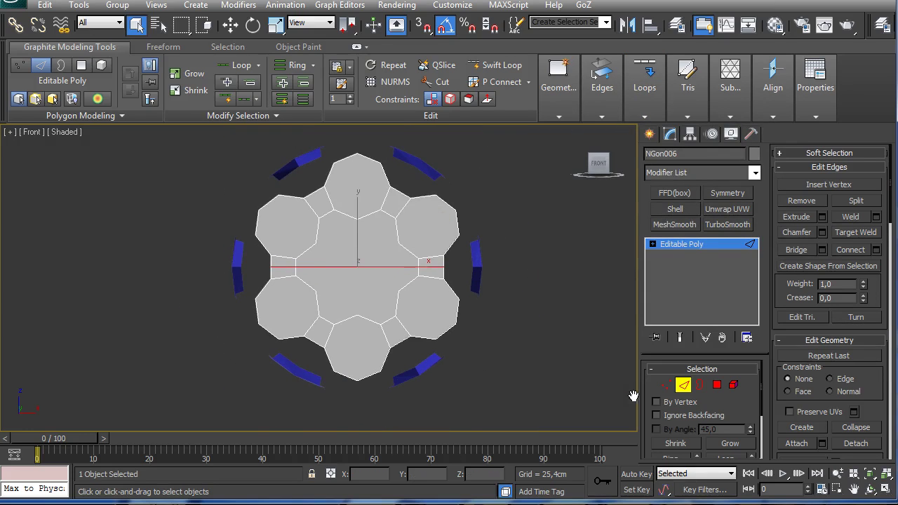
# Cut a vertical edge from the panel's top vertex to its bottom vertex.
pyautogui.click(661, 386)
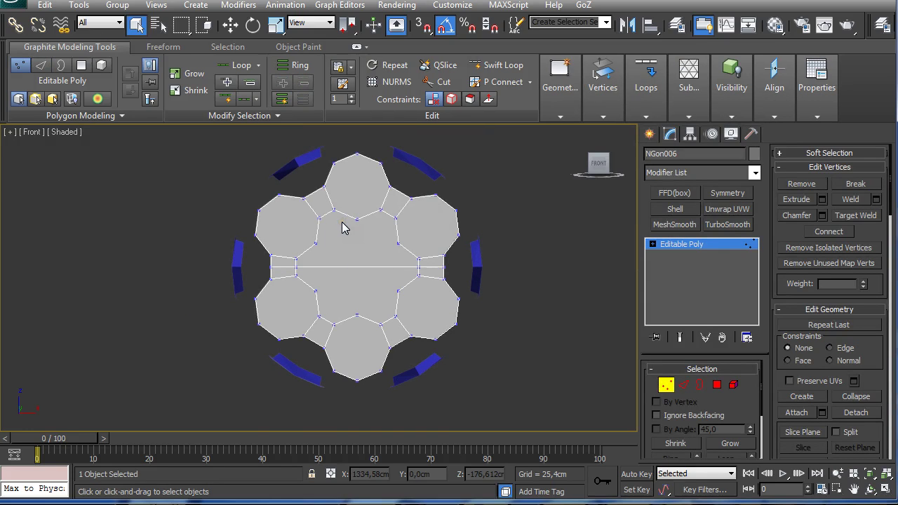
pyautogui.rightClick(358, 196)
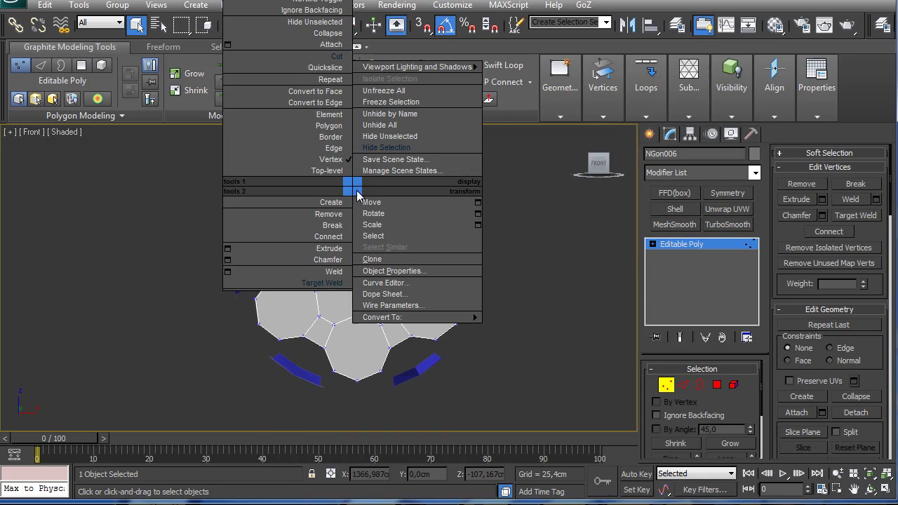
pyautogui.click(336, 59)
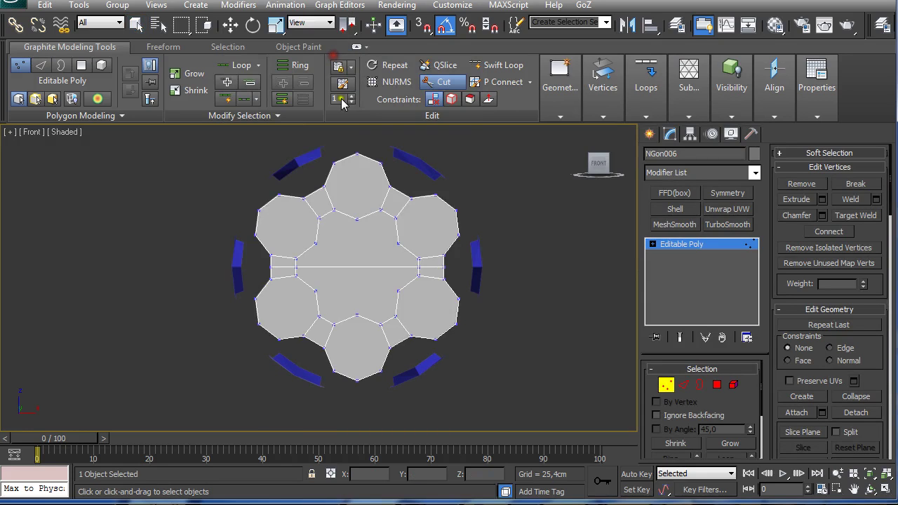
pyautogui.click(357, 154)
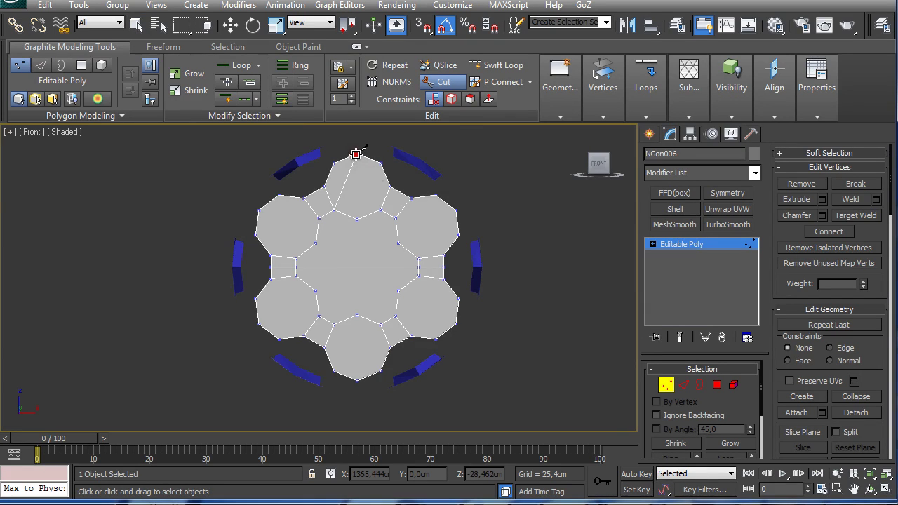
pyautogui.click(357, 380)
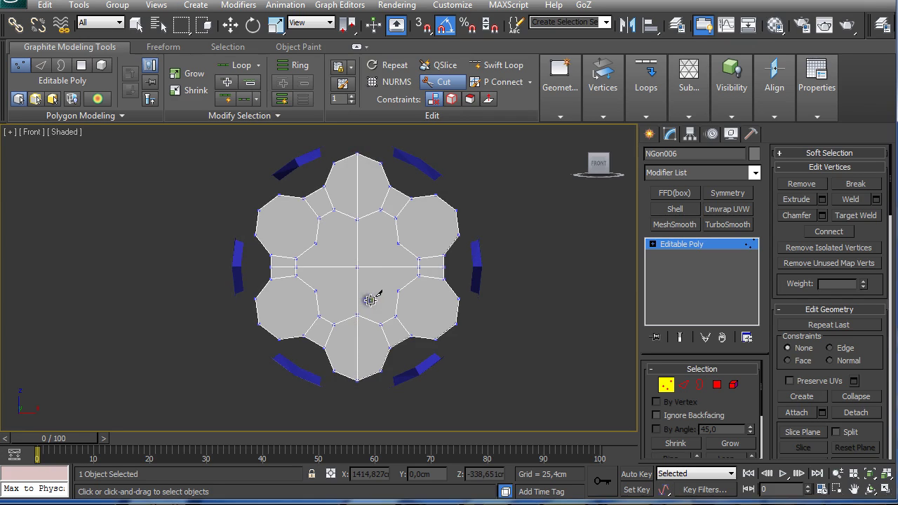
pyautogui.click(666, 386)
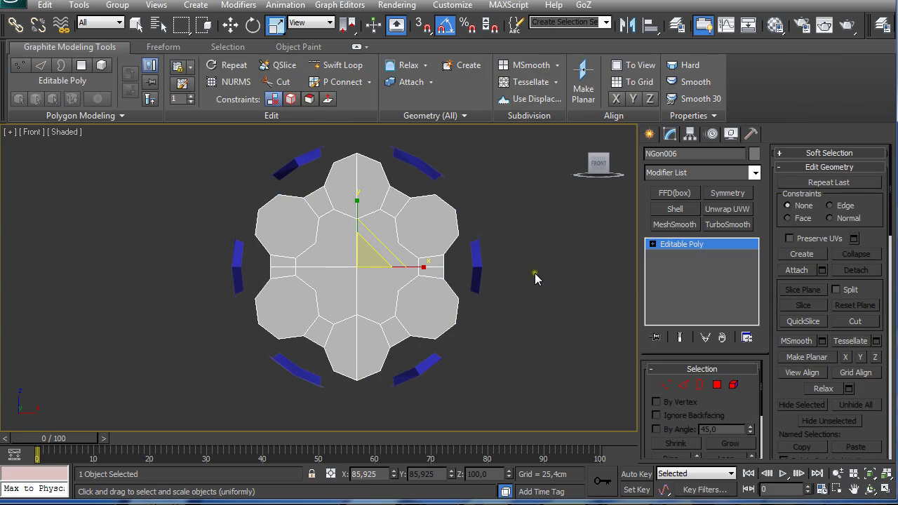
# With 3D snapping on, snap the flower panel onto the ring's right end in Perspective.
pyautogui.press('p')
pyautogui.keyDown('alt'); pyautogui.moveTo(387, 270); pyautogui.dragTo(460, 284, button='middle'); pyautogui.keyUp('alt')
pyautogui.press('w')
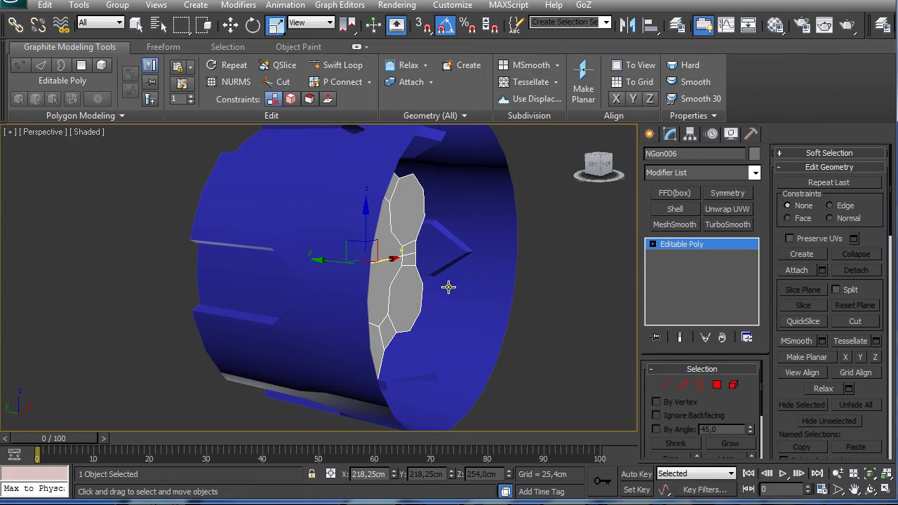
pyautogui.click(424, 25)
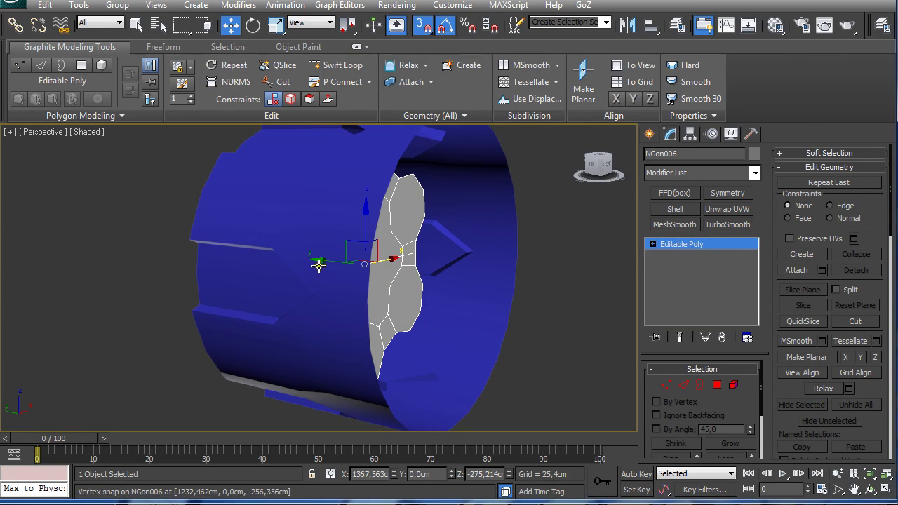
pyautogui.moveTo(319, 260); pyautogui.dragTo(533, 263)
# Copy the panel as NGon007 onto the ring's opposite left end.
pyautogui.keyDown('alt'); pyautogui.moveTo(533, 264); pyautogui.dragTo(452, 259, button='middle'); pyautogui.keyUp('alt')
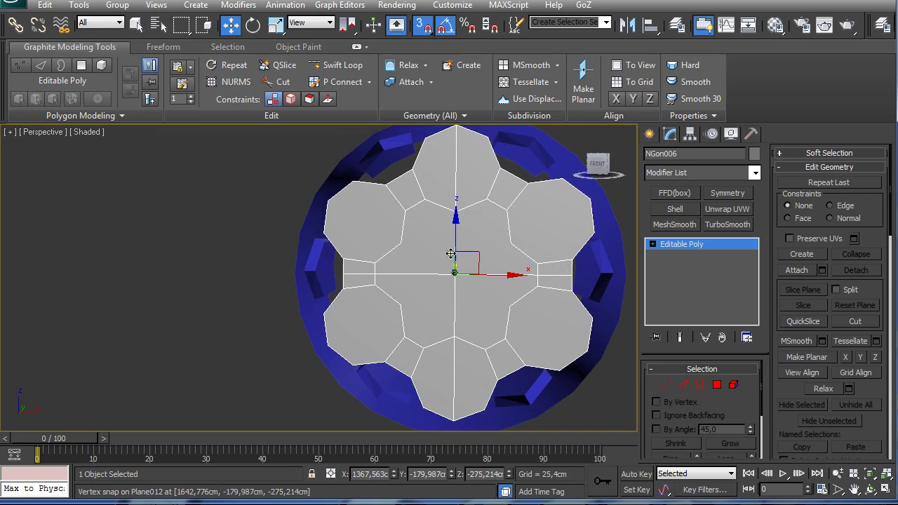
pyautogui.keyDown('alt'); pyautogui.moveTo(297, 269); pyautogui.dragTo(435, 263, button='middle'); pyautogui.keyUp('alt')
pyautogui.keyDown('shift'); pyautogui.moveTo(447, 267); pyautogui.dragTo(273, 262); pyautogui.keyUp('shift')
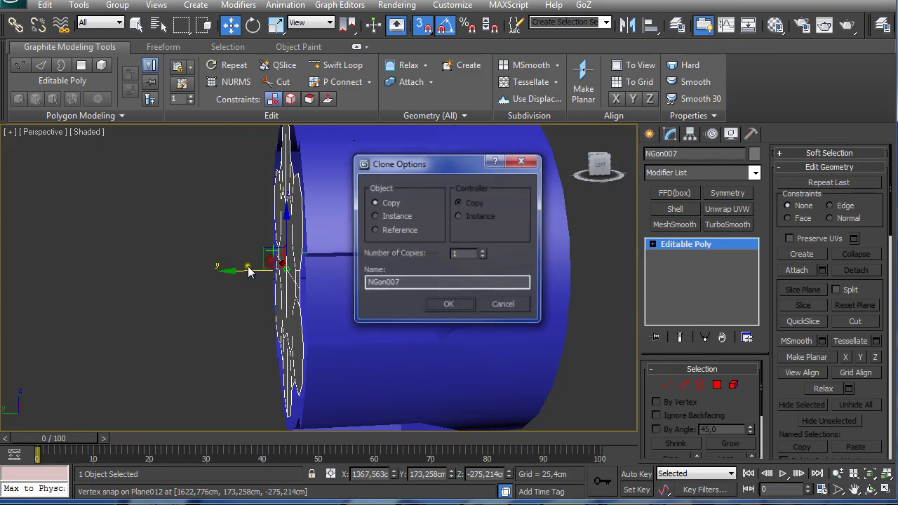
pyautogui.click(450, 304)
pyautogui.moveTo(404, 284)
pyautogui.keyDown('alt'); pyautogui.mouseDown(button='middle')
pyautogui.moveTo(371, 267)
pyautogui.moveTo(402, 270)
pyautogui.mouseUp(button='middle'); pyautogui.keyUp('alt')
pyautogui.click(717, 384)
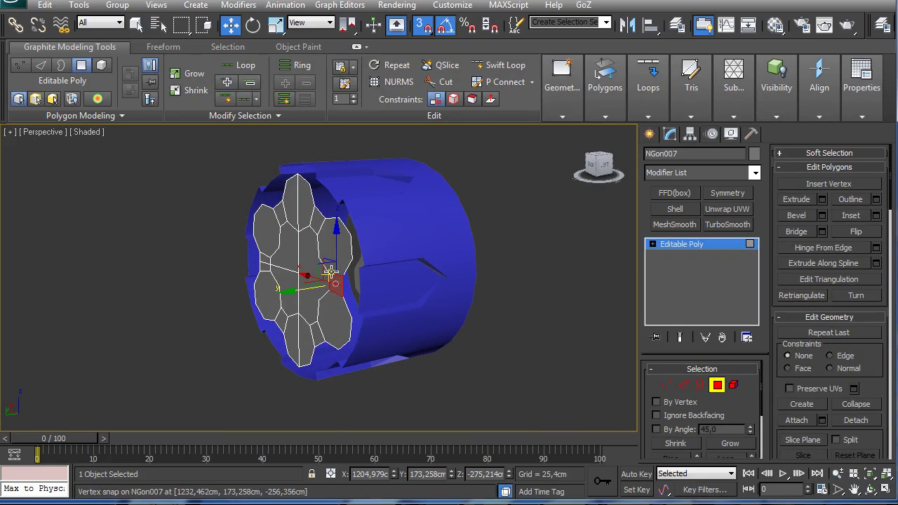
# Select all polygons of the copied cap and flip their normals.
pyautogui.hotkey('ctrl', 'a')
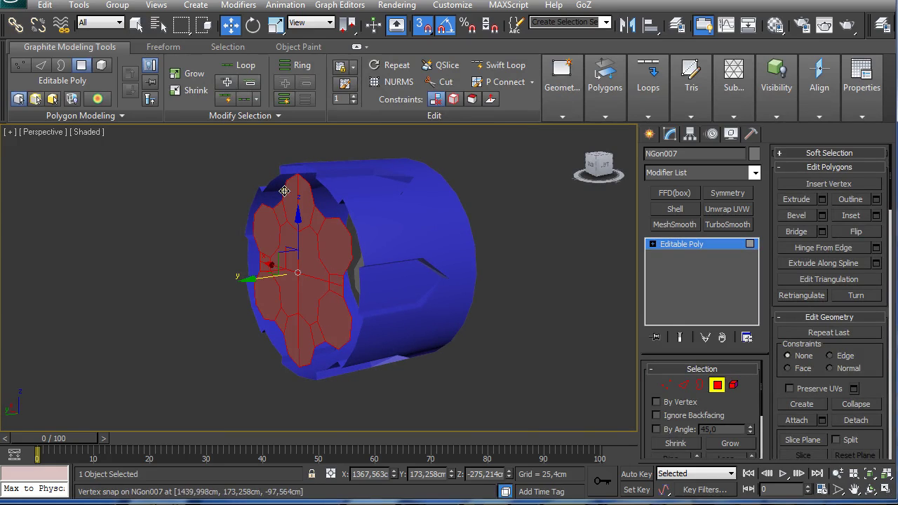
pyautogui.click(841, 231)
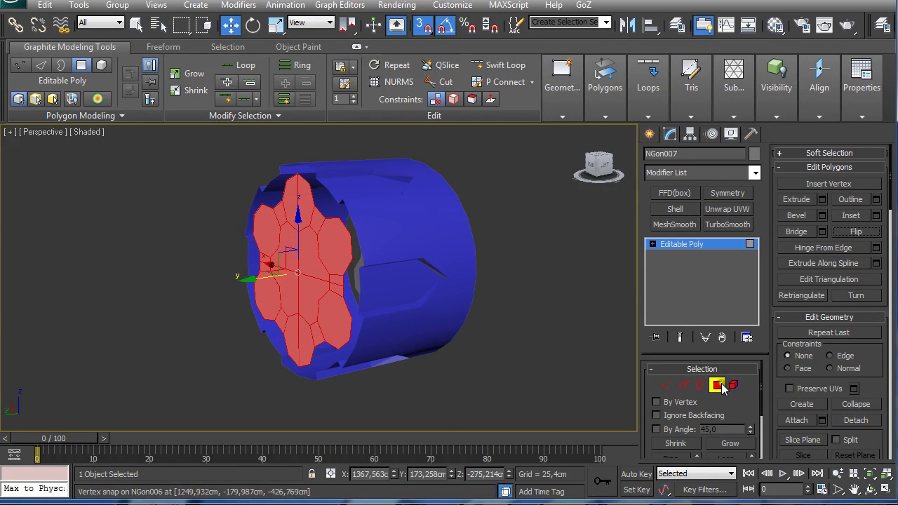
pyautogui.click(723, 386)
# Turn 3D snapping off and select the ring object Plane012.
pyautogui.keyDown('alt'); pyautogui.moveTo(542, 301); pyautogui.dragTo(438, 296, button='middle'); pyautogui.keyUp('alt')
pyautogui.press('q')
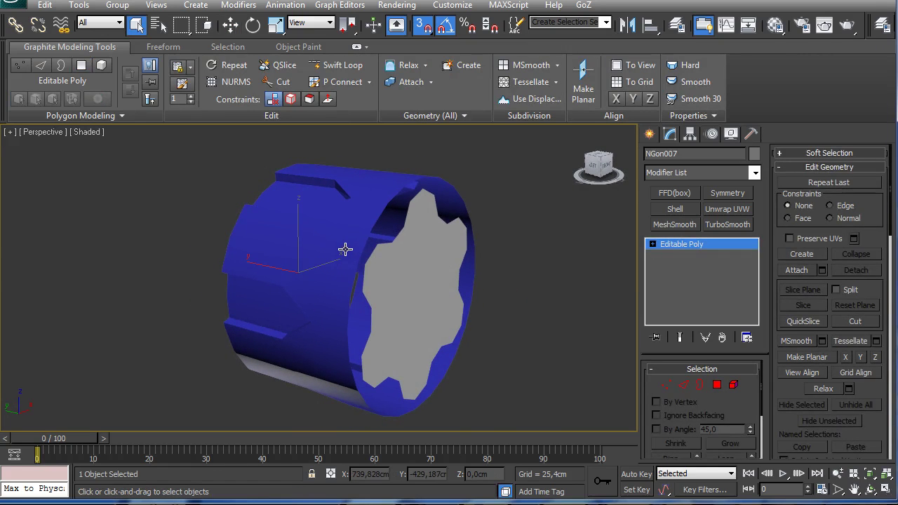
pyautogui.click(423, 24)
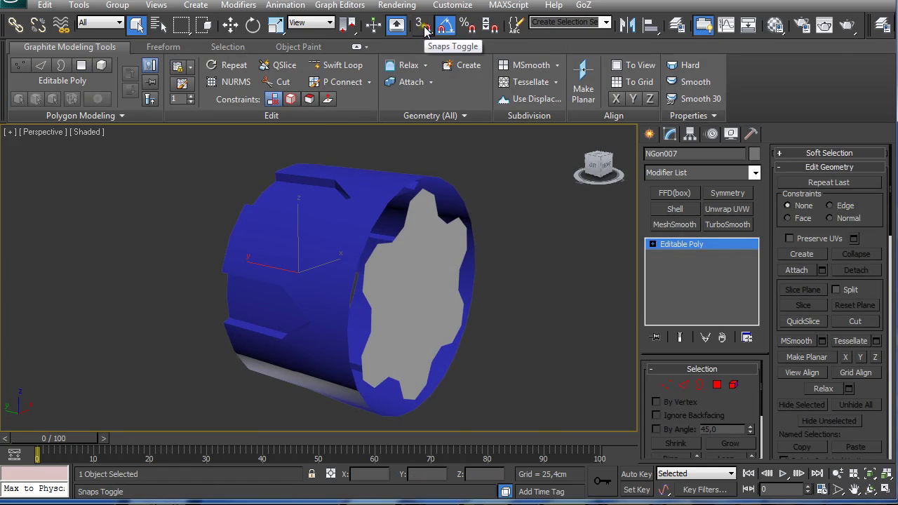
pyautogui.click(345, 208)
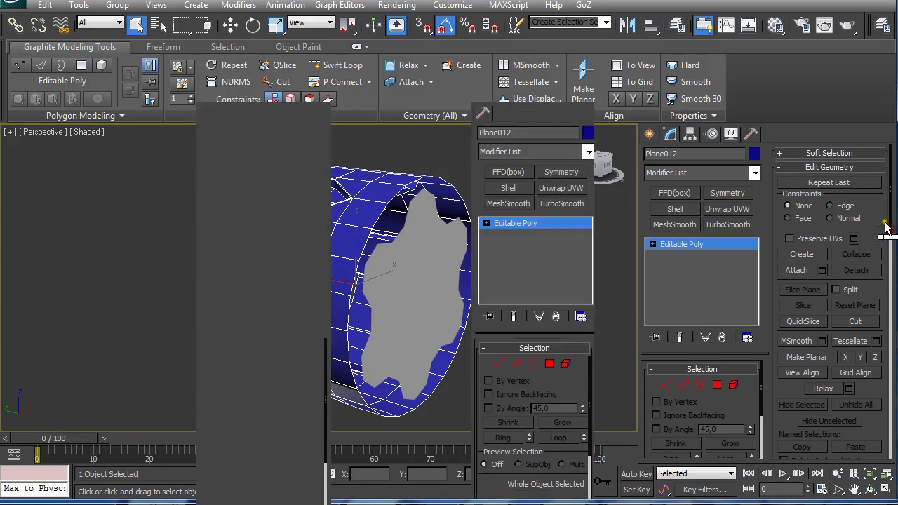
# Attach both flower-shaped cap panels to the ring Plane012 so they take its blue colour.
pyautogui.scroll(-3, 890, 225)
pyautogui.scroll(-8, 892, 224)
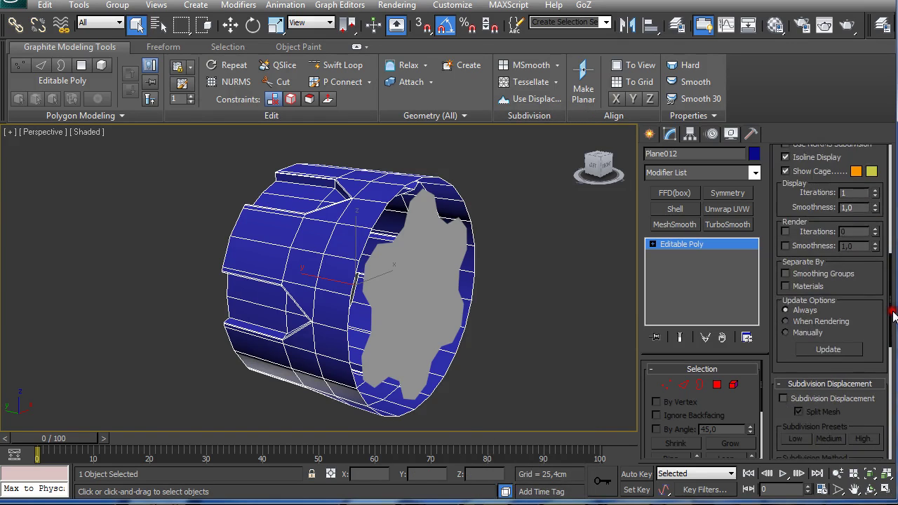
pyautogui.scroll(10, 890, 224)
pyautogui.click(810, 256)
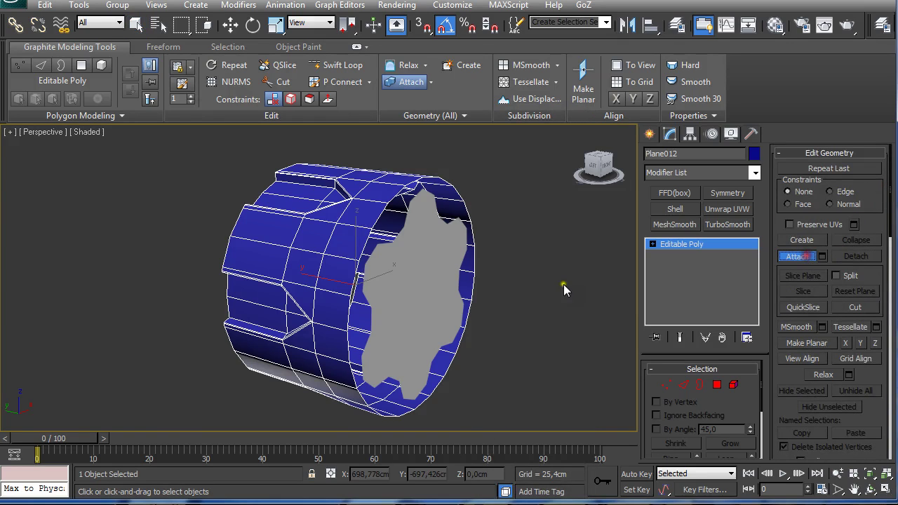
pyautogui.keyDown('alt'); pyautogui.moveTo(407, 297); pyautogui.dragTo(285, 282, button='middle'); pyautogui.keyUp('alt')
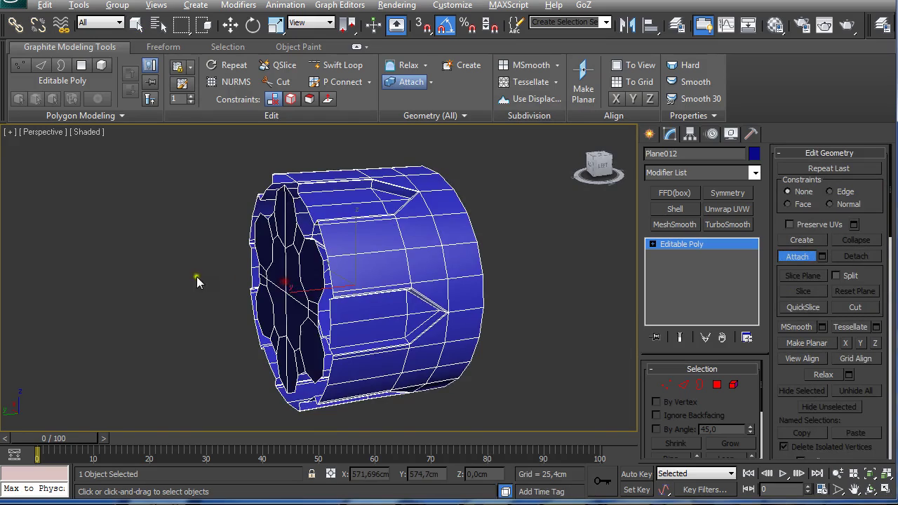
pyautogui.keyDown('alt'); pyautogui.moveTo(196, 277); pyautogui.dragTo(70, 263, button='middle'); pyautogui.keyUp('alt')
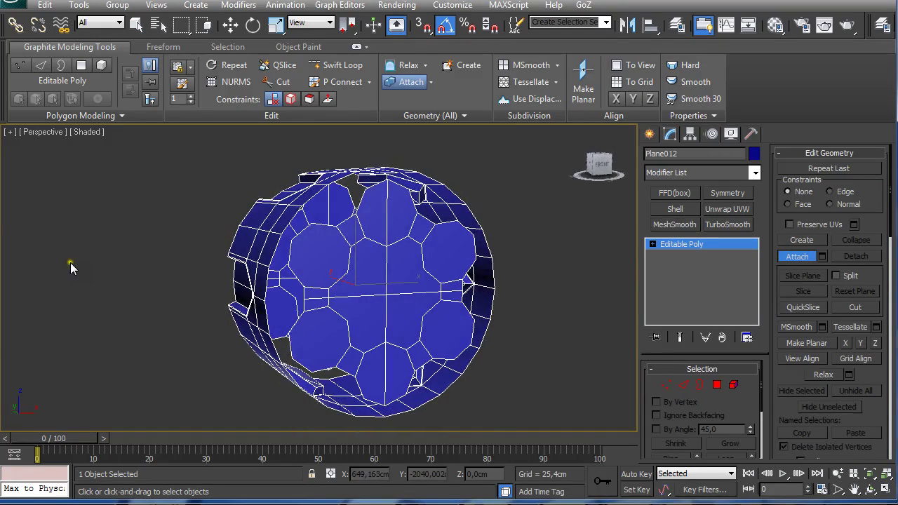
pyautogui.press('f')
pyautogui.press('z')
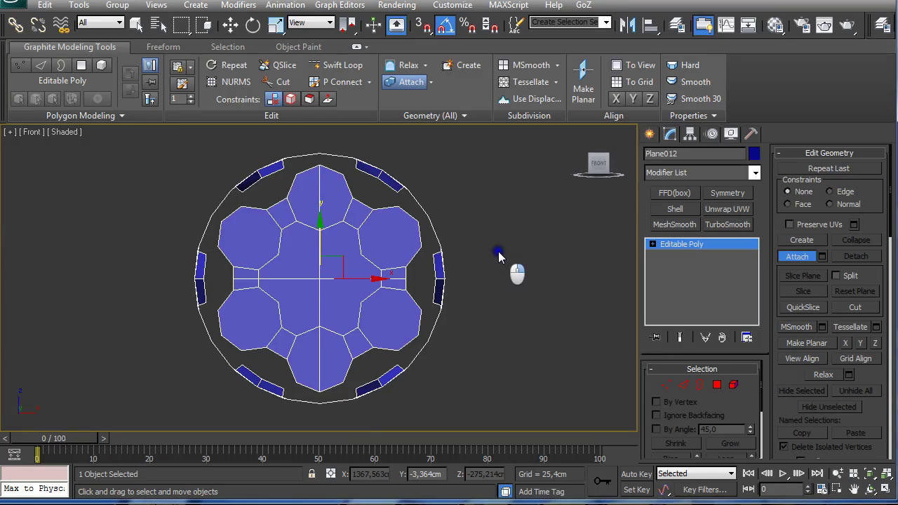
pyautogui.press('w')
pyautogui.press('q')
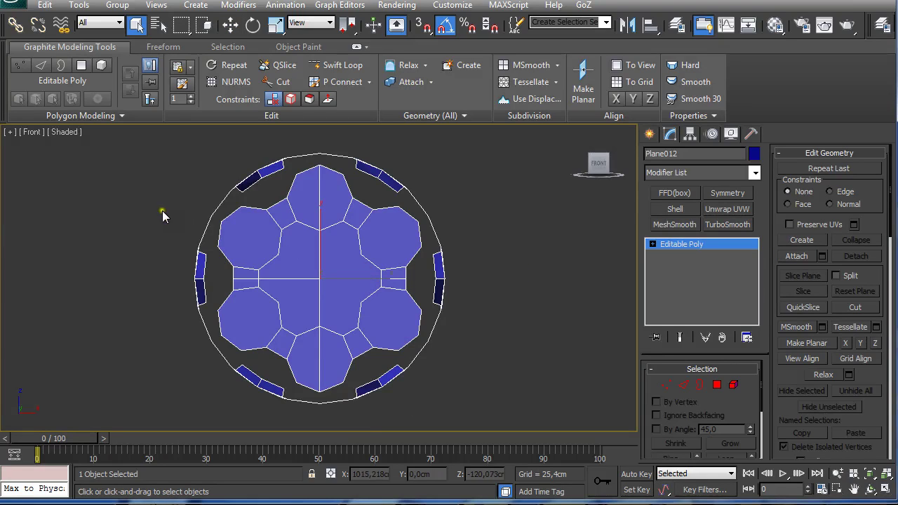
# In Polygon mode, delete the left half of Plane012's polygons, then select the lower half.
pyautogui.click(717, 385)
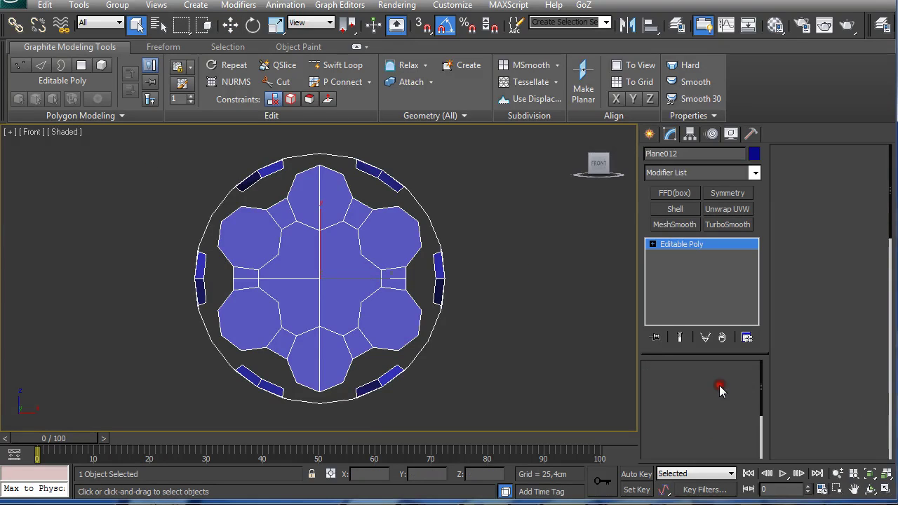
pyautogui.moveTo(181, 156); pyautogui.dragTo(305, 417)
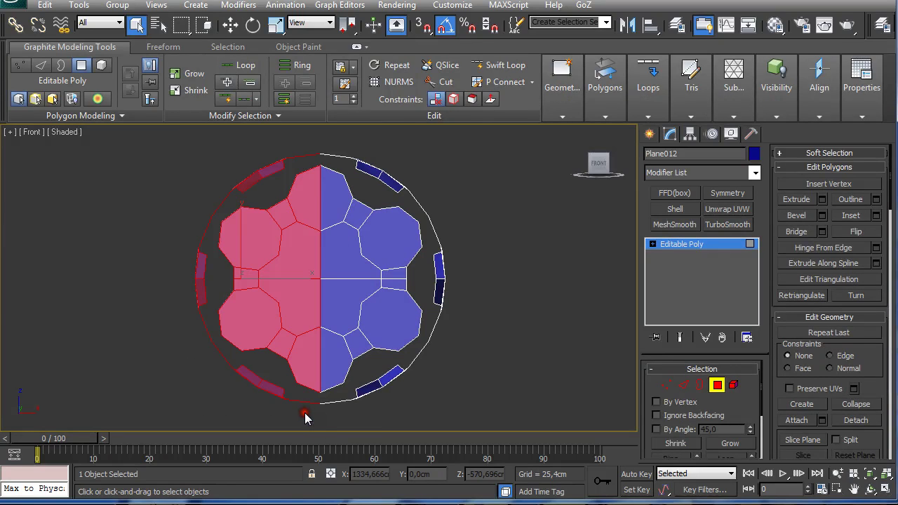
pyautogui.press('Delete')
pyautogui.moveTo(506, 402); pyautogui.dragTo(286, 292)
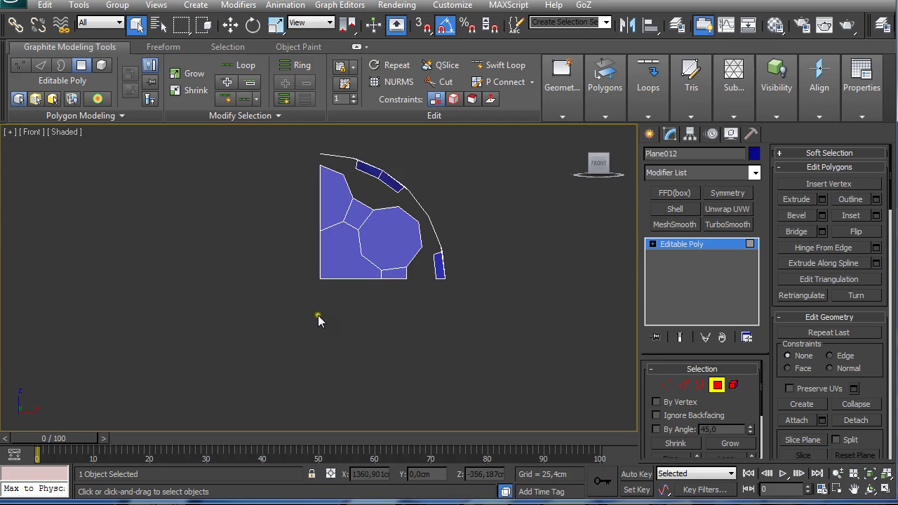
# Inspect the remaining upper-right quarter of the ring and caps in Perspective view.
pyautogui.press('p')
pyautogui.keyDown('alt'); pyautogui.moveTo(331, 317); pyautogui.dragTo(337, 336, button='middle'); pyautogui.keyUp('alt')
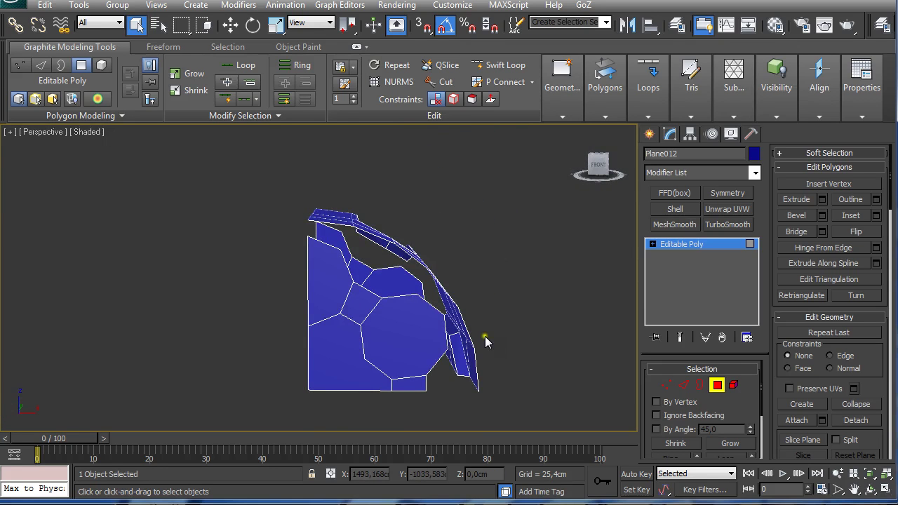
pyautogui.scroll(3, 457, 341)
pyautogui.keyDown('alt'); pyautogui.moveTo(463, 335); pyautogui.dragTo(450, 358, button='middle'); pyautogui.keyUp('alt')
pyautogui.moveTo(423, 317); pyautogui.dragTo(423, 314, button='middle')
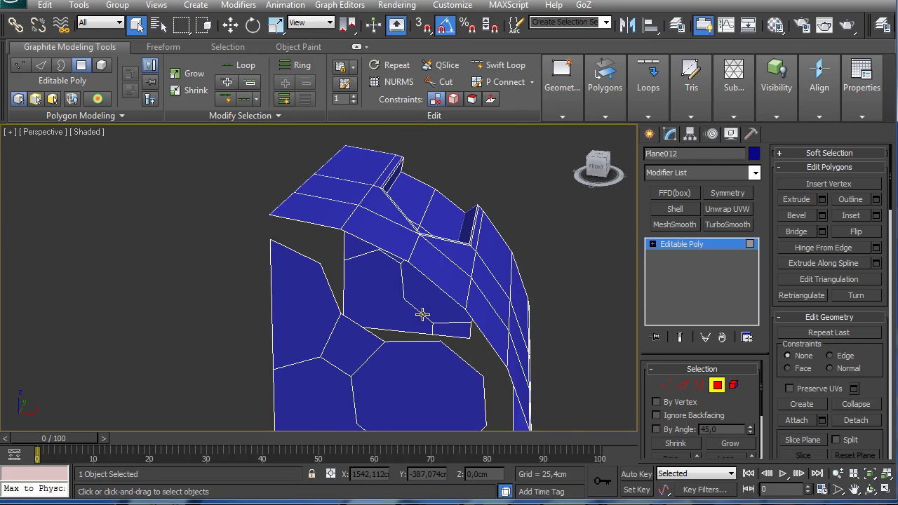
pyautogui.press('2')
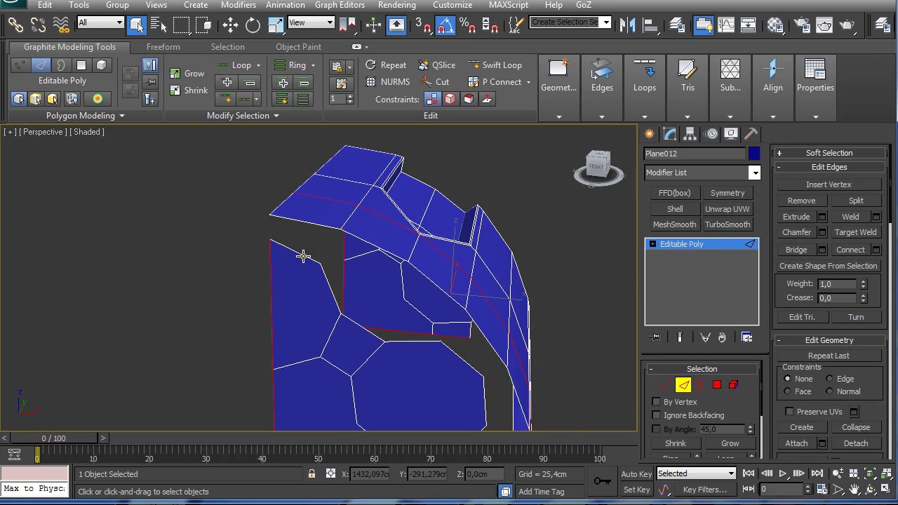
pyautogui.moveTo(600, 121)
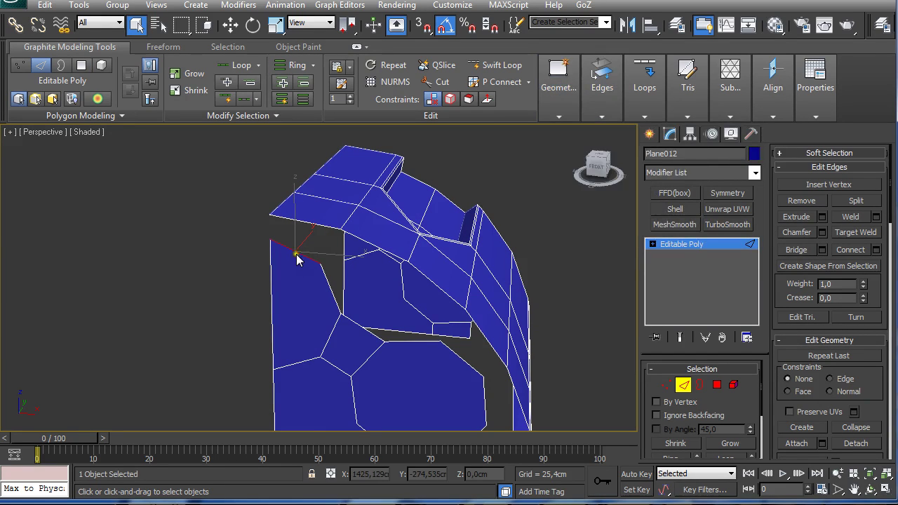
pyautogui.moveTo(638, 121)
pyautogui.click(730, 133)
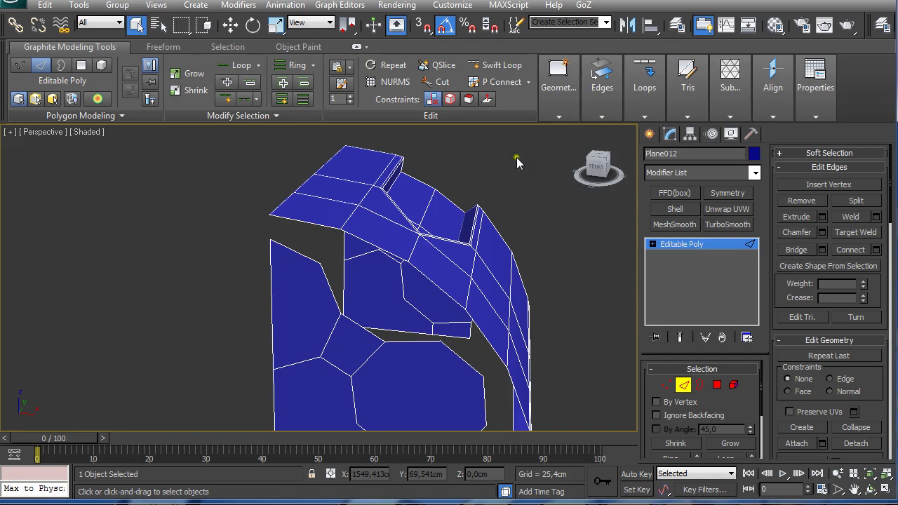
pyautogui.click(295, 250)
pyautogui.moveTo(602, 105)
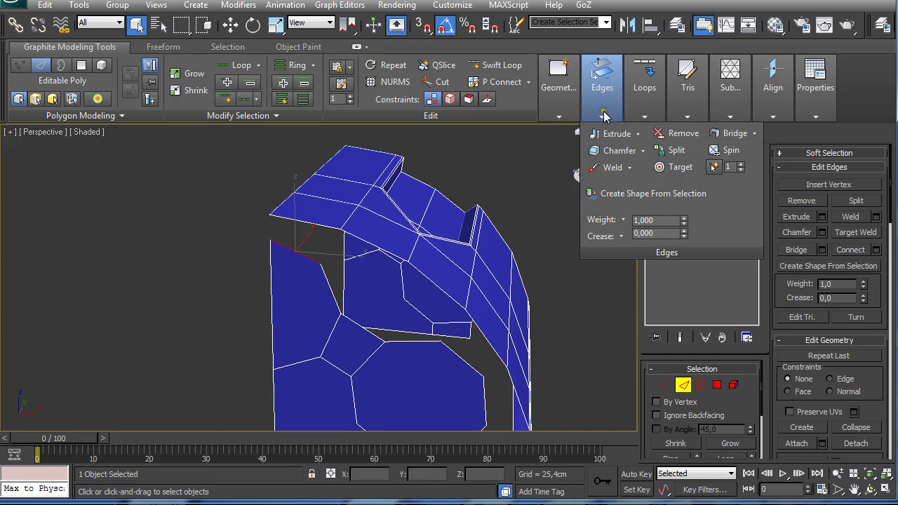
pyautogui.click(730, 133)
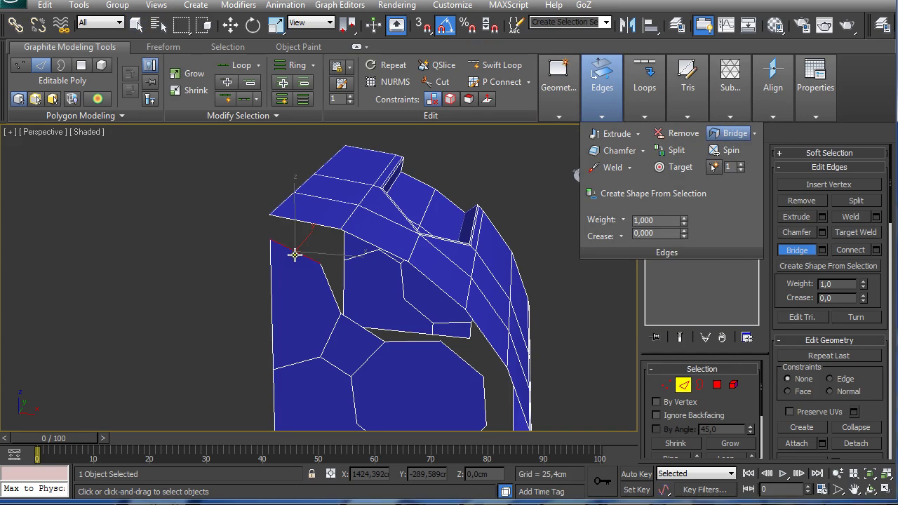
pyautogui.click(314, 224)
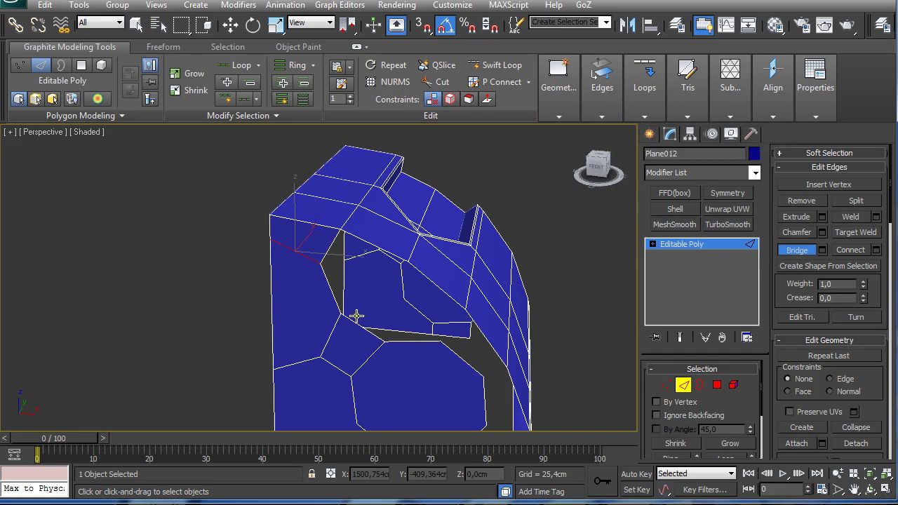
pyautogui.keyDown('alt'); pyautogui.moveTo(358, 323); pyautogui.dragTo(339, 327, button='middle'); pyautogui.keyUp('alt')
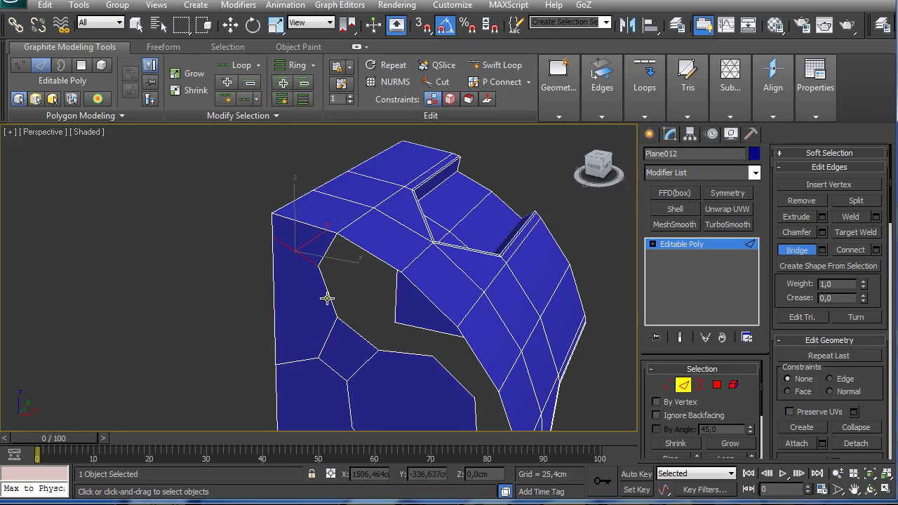
pyautogui.moveTo(344, 306); pyautogui.dragTo(289, 206, button='middle')
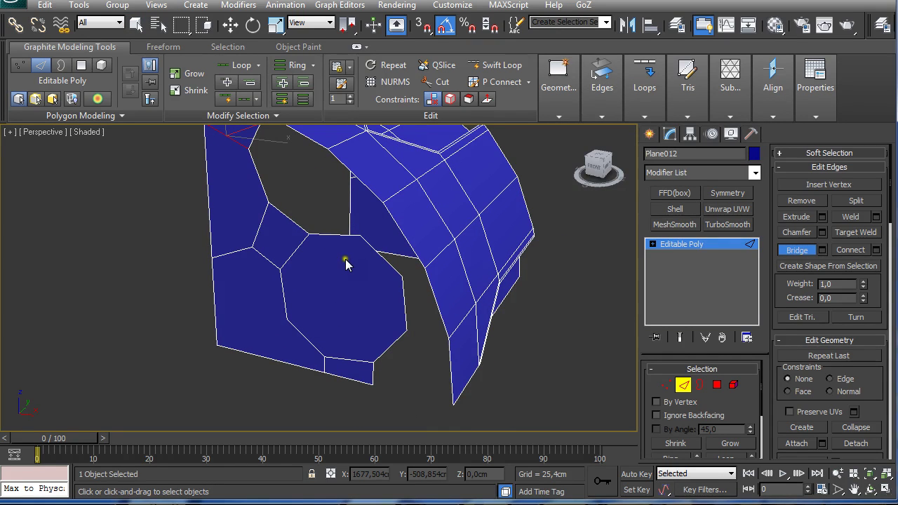
pyautogui.moveTo(347, 264); pyautogui.dragTo(384, 302, button='middle')
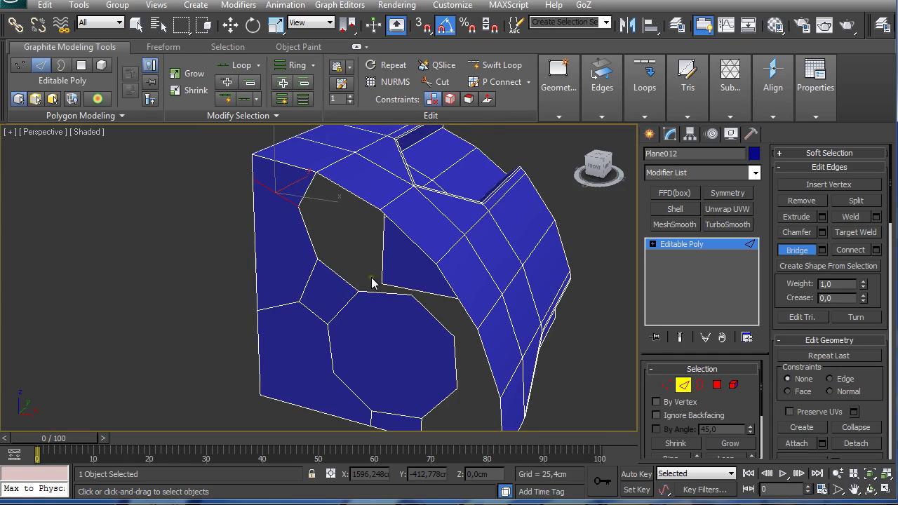
pyautogui.hotkey('ctrl', 'z')
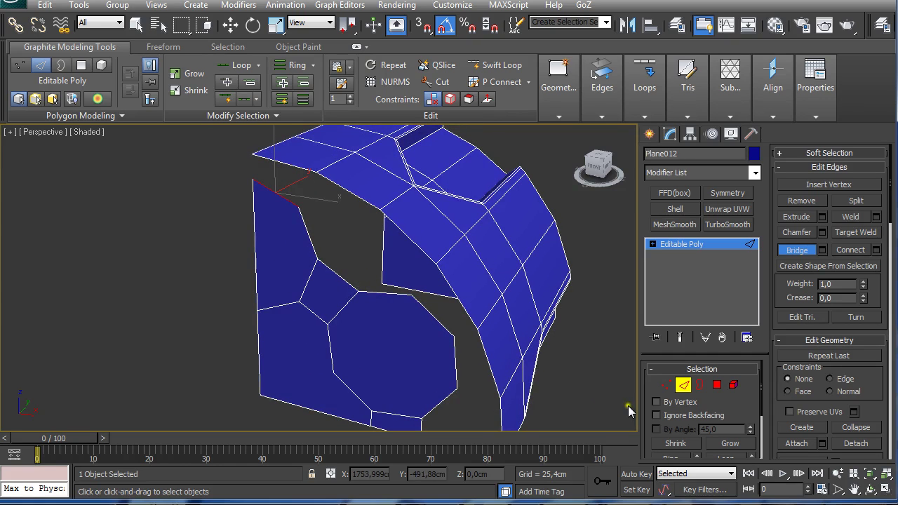
pyautogui.click(683, 385)
pyautogui.keyDown('alt'); pyautogui.moveTo(381, 301); pyautogui.dragTo(397, 291, button='middle'); pyautogui.keyUp('alt')
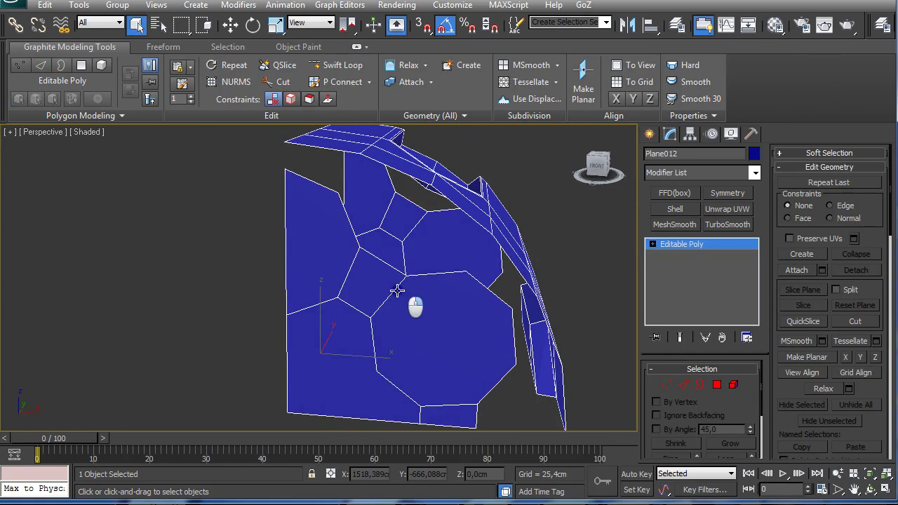
# In Element mode, delete the stray loose element on the left of the panel.
pyautogui.rightClick(398, 291)
pyautogui.click(733, 385)
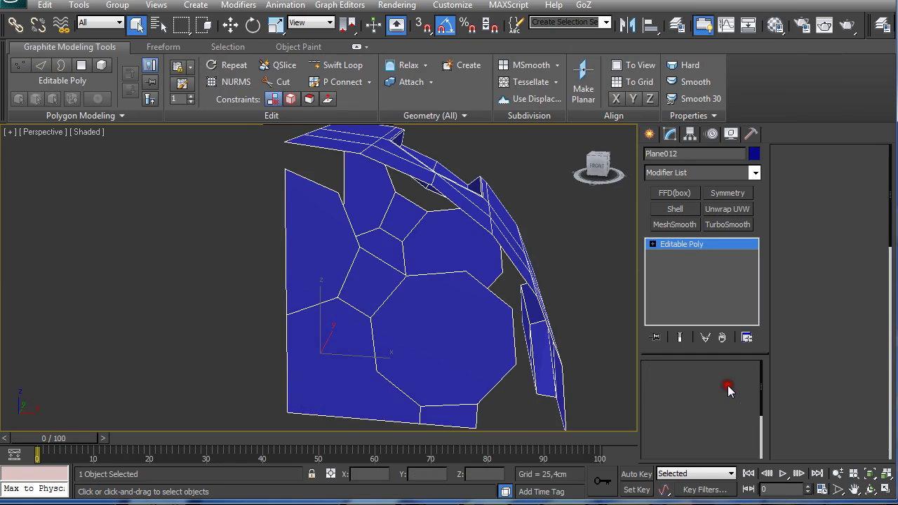
pyautogui.keyDown('alt'); pyautogui.moveTo(372, 329); pyautogui.dragTo(311, 297, button='middle'); pyautogui.keyUp('alt')
pyautogui.click(311, 297)
pyautogui.press('Delete')
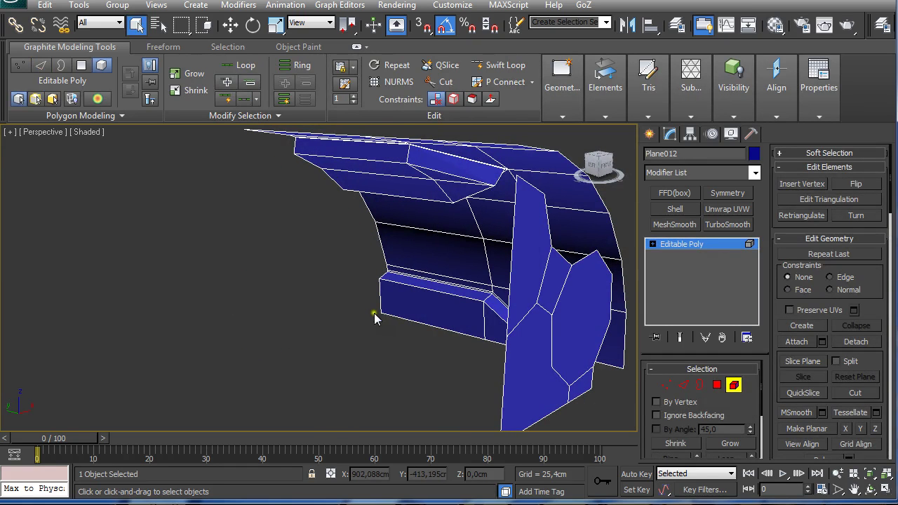
pyautogui.keyDown('alt'); pyautogui.moveTo(380, 315); pyautogui.dragTo(335, 304, button='middle'); pyautogui.keyUp('alt')
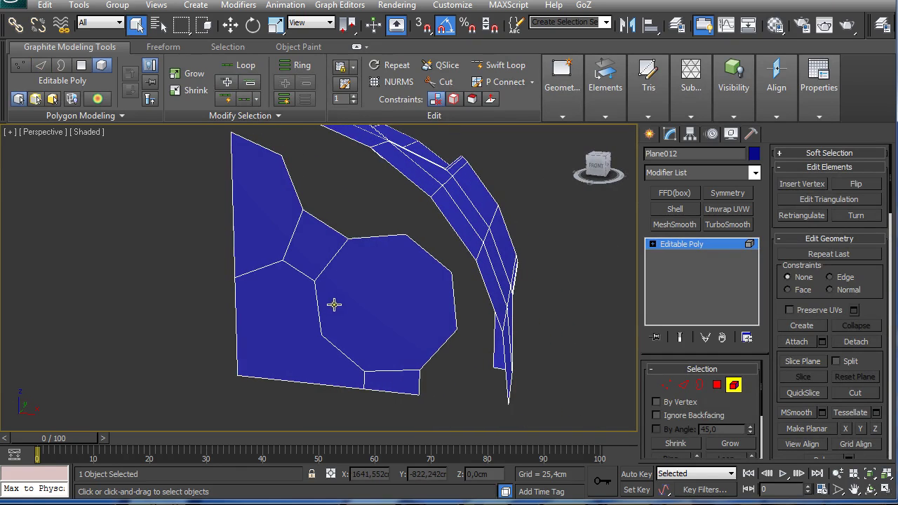
# Cut a new edge from the left-edge vertex across the lower-left face toward its bottom edge.
pyautogui.click(666, 384)
pyautogui.rightClick(246, 319)
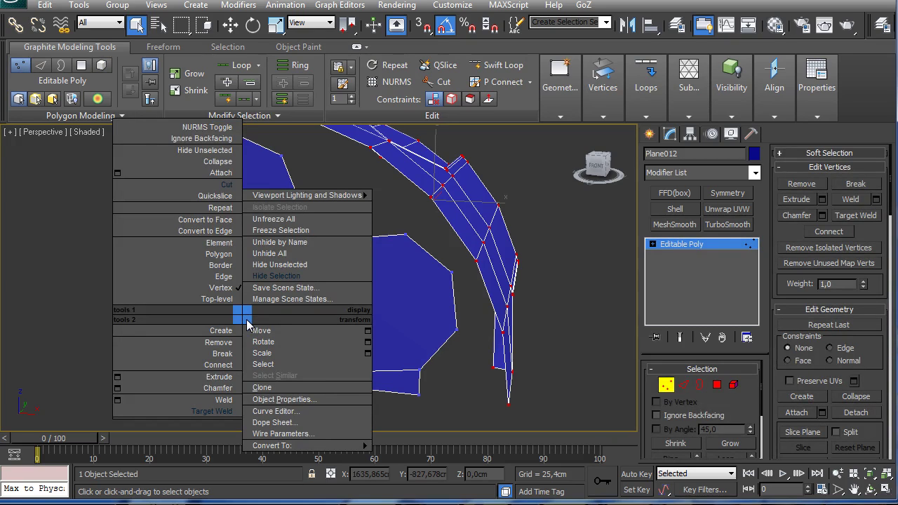
pyautogui.click(228, 186)
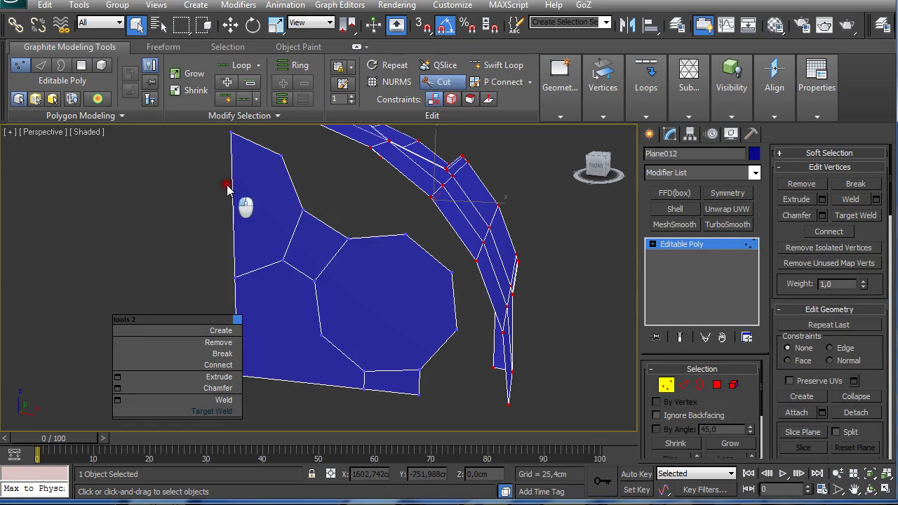
pyautogui.click(237, 280)
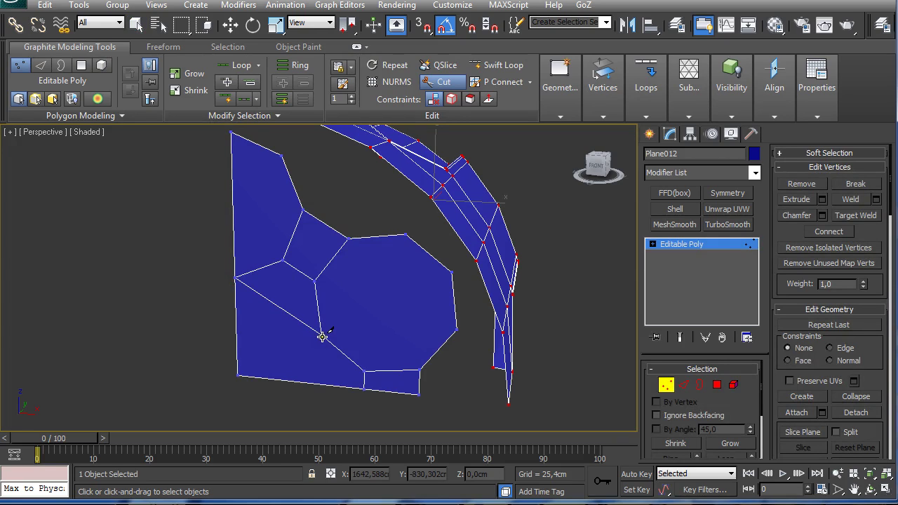
pyautogui.click(323, 338)
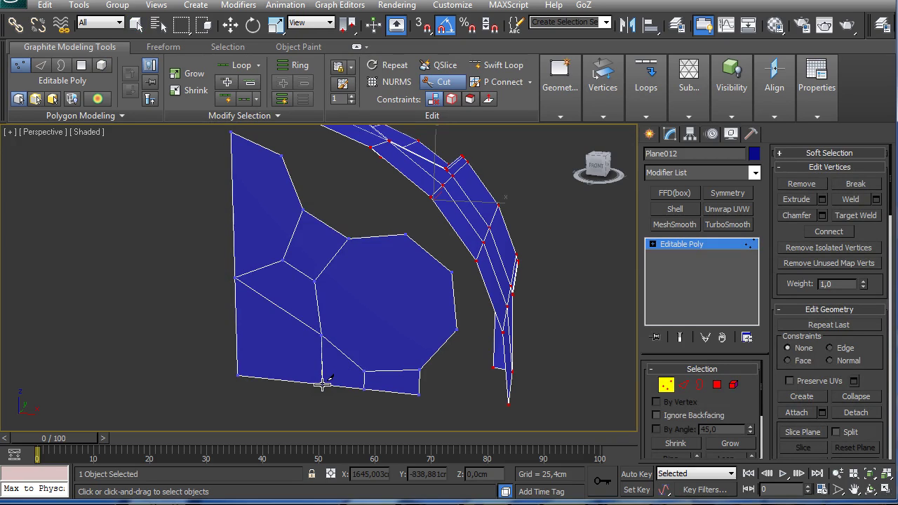
# Cut a new edge from the bottom-left vertex through the inner vertex to the bottom vertex.
pyautogui.click(322, 384)
pyautogui.rightClick(322, 385)
pyautogui.scroll(3, 188, 389)
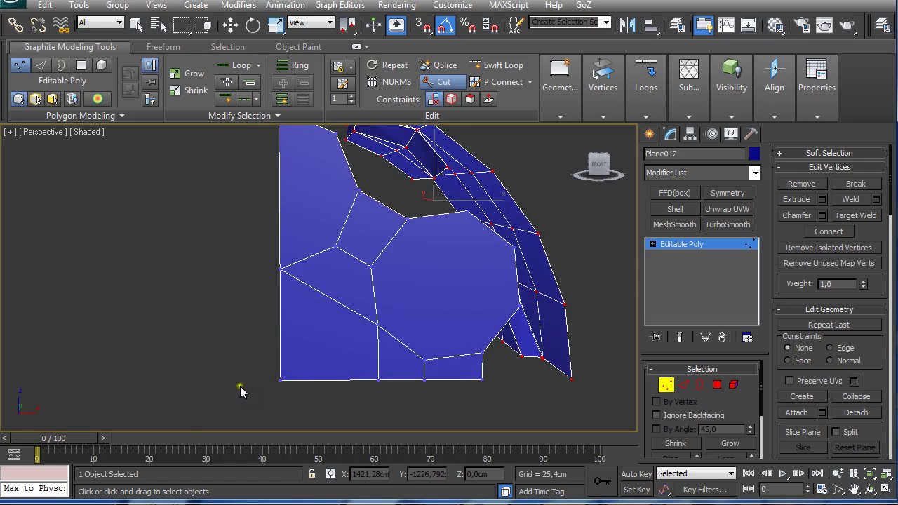
pyautogui.click(281, 379)
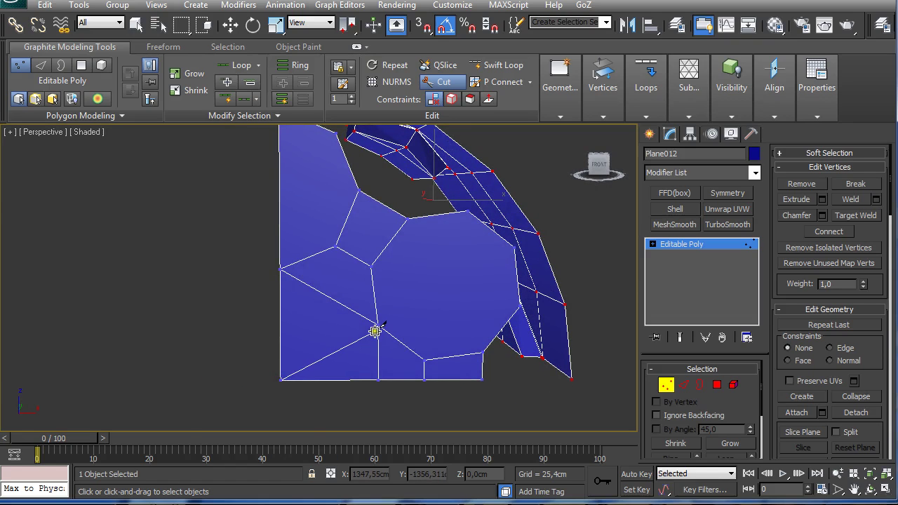
pyautogui.click(377, 326)
pyautogui.click(424, 379)
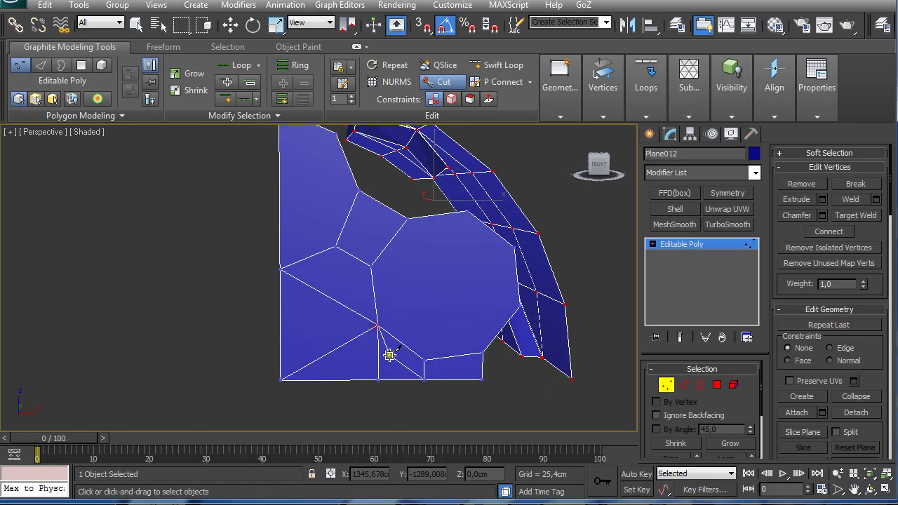
pyautogui.scroll(-2, 387, 354)
pyautogui.scroll(-2, 377, 335)
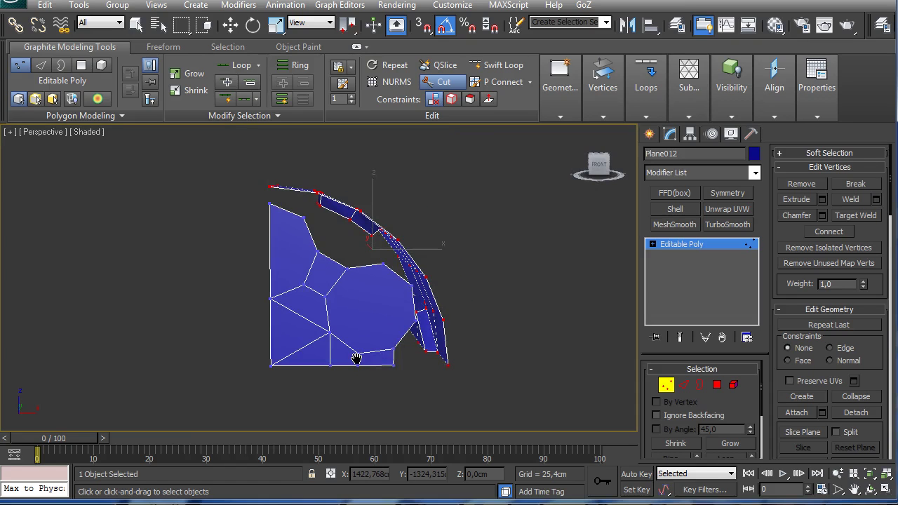
pyautogui.keyDown('alt'); pyautogui.moveTo(388, 341); pyautogui.dragTo(333, 372, button='middle'); pyautogui.keyUp('alt')
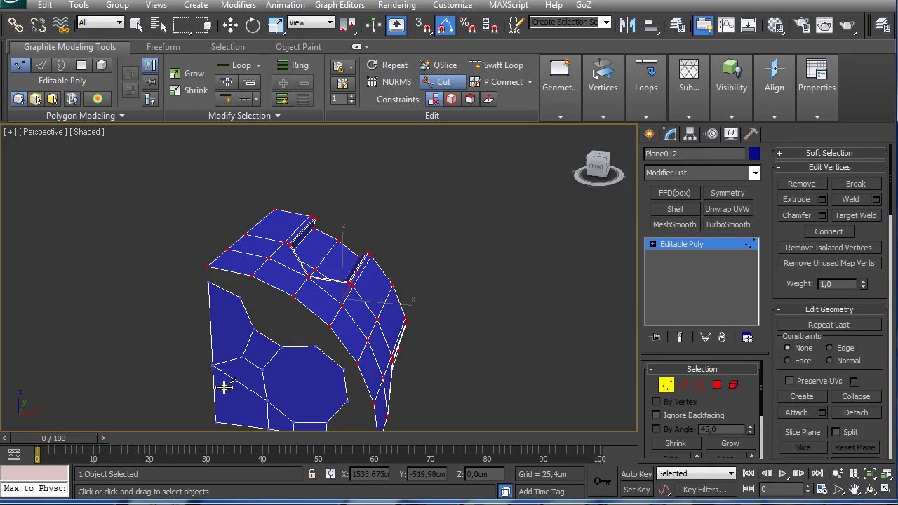
# Start another cut at the lower-left corner, then select small edges on the lower piece.
pyautogui.click(216, 422)
pyautogui.press('2')
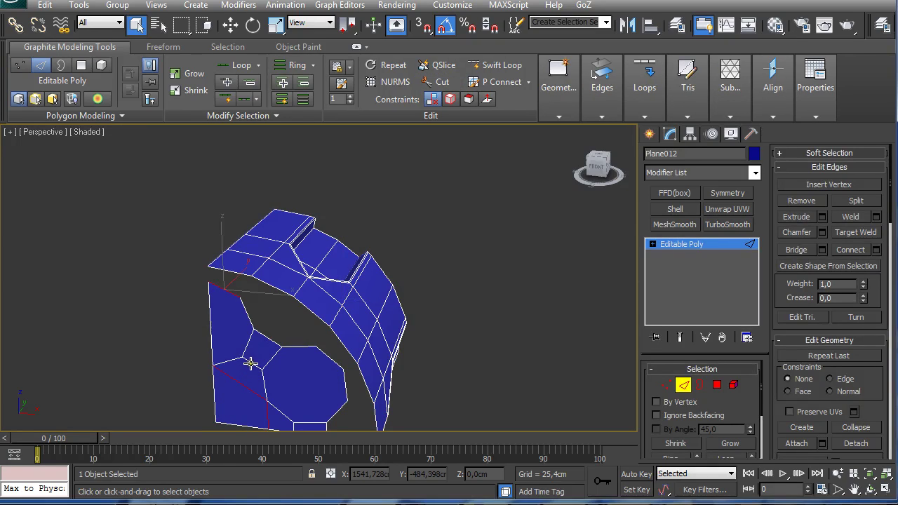
pyautogui.click(269, 339)
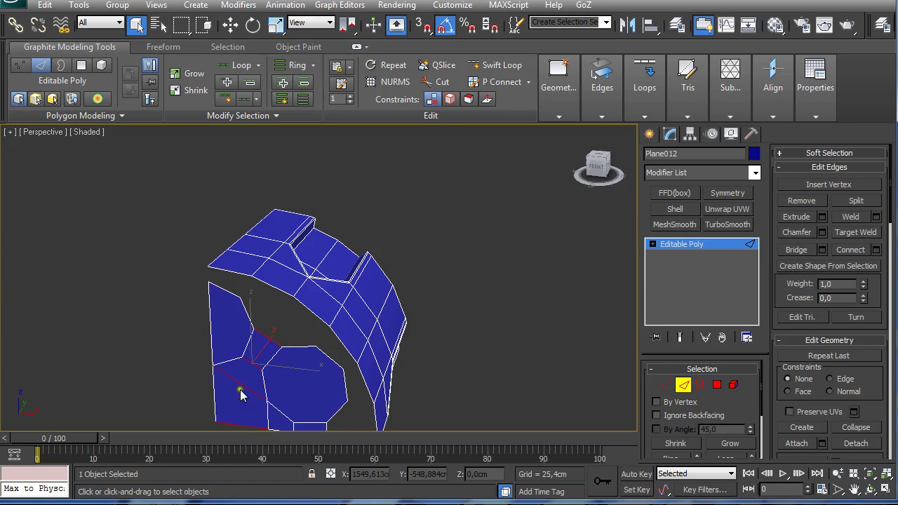
pyautogui.click(254, 364)
pyautogui.click(257, 363)
pyautogui.moveTo(642, 116)
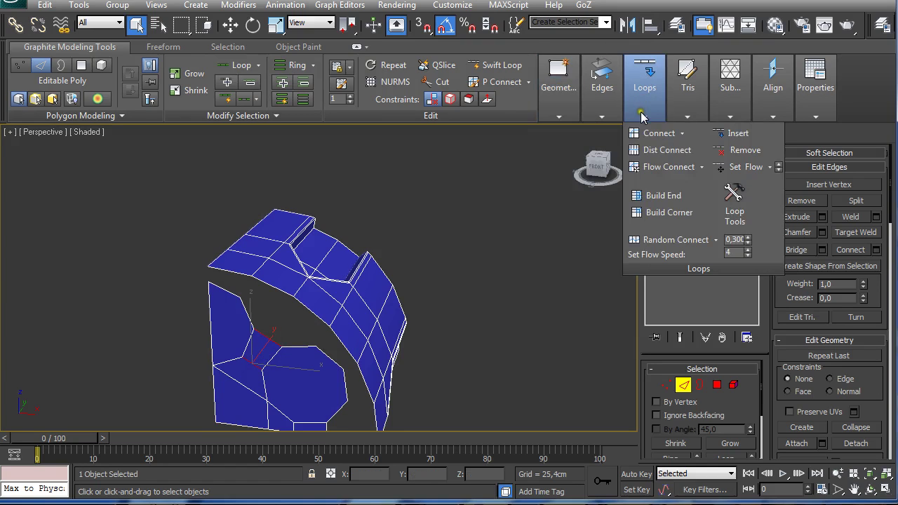
# Back in Vertex mode, cut an edge across the lower-left polygon to the outer edge.
pyautogui.click(252, 387)
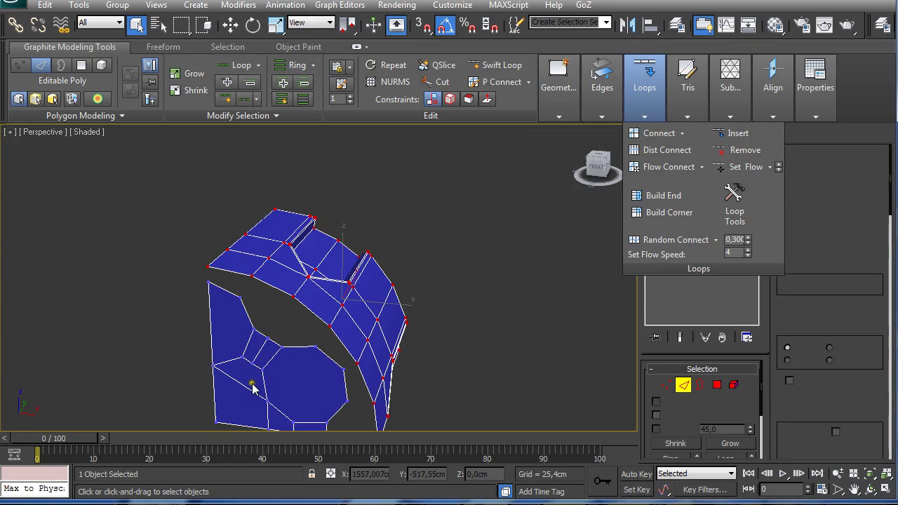
pyautogui.rightClick(240, 374)
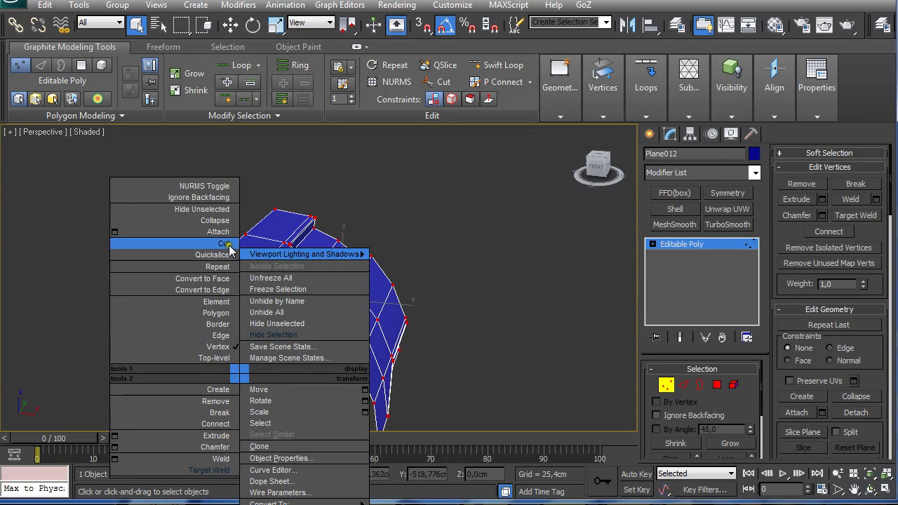
pyautogui.click(225, 244)
pyautogui.click(251, 365)
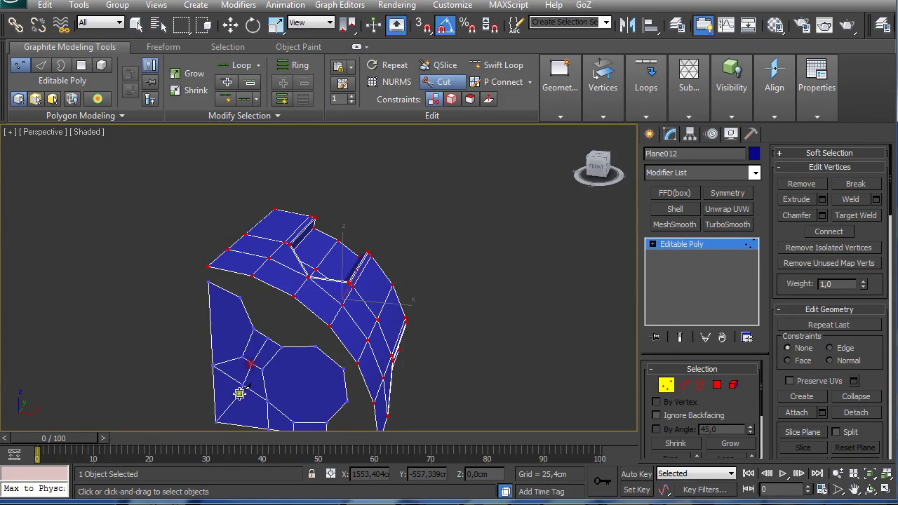
pyautogui.click(215, 419)
pyautogui.rightClick(175, 365)
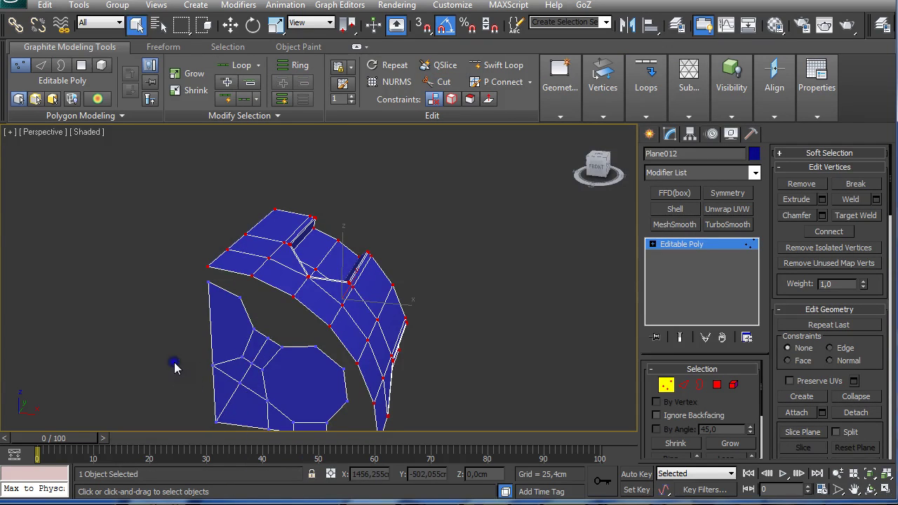
# Reposition the view and switch to Edge level.
pyautogui.moveTo(174, 365); pyautogui.dragTo(178, 327, button='middle')
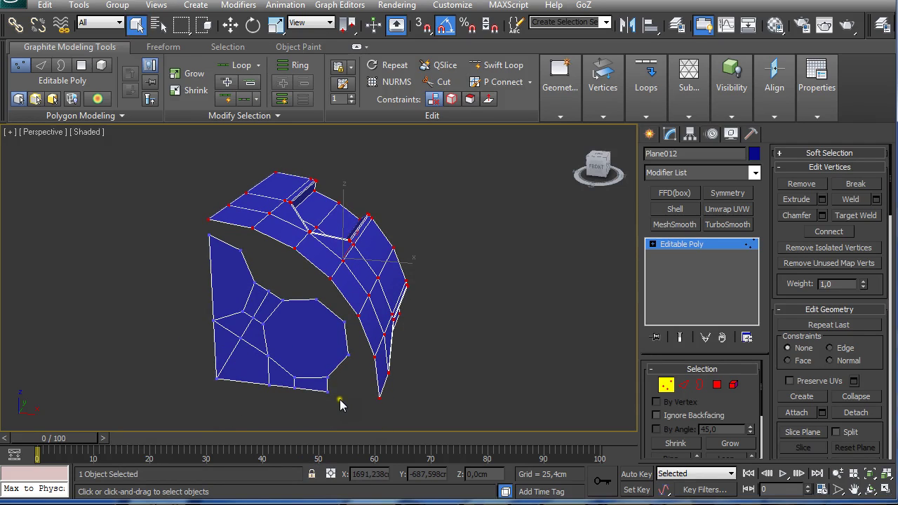
pyautogui.keyDown('alt'); pyautogui.moveTo(317, 374); pyautogui.dragTo(300, 333, button='middle'); pyautogui.keyUp('alt')
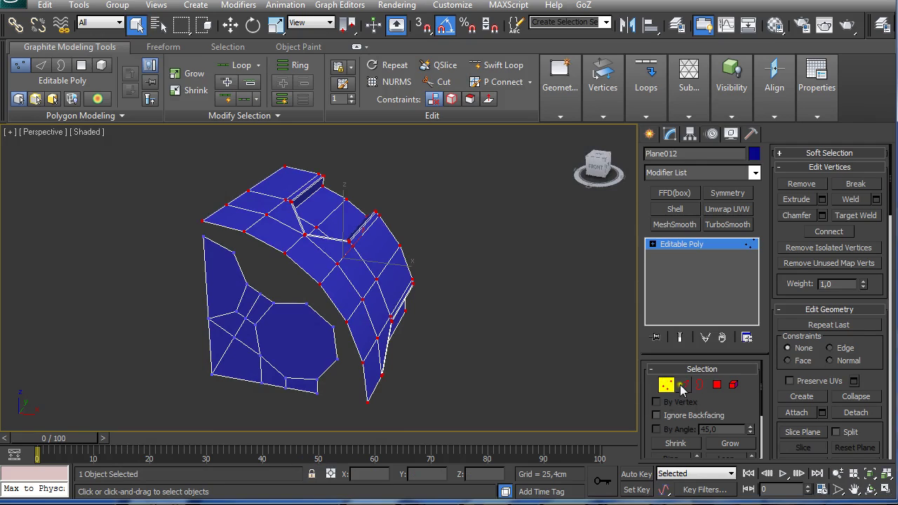
pyautogui.click(683, 384)
pyautogui.keyDown('alt'); pyautogui.moveTo(150, 358); pyautogui.dragTo(161, 351, button='middle'); pyautogui.keyUp('alt')
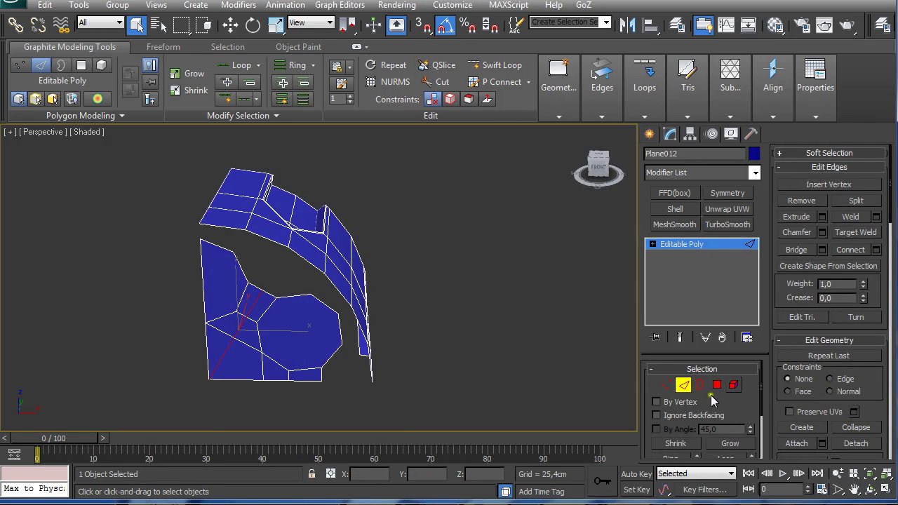
# Select the flat lower piece at Element level and Shift-drag a Clone To Element copy.
pyautogui.click(735, 386)
pyautogui.click(309, 325)
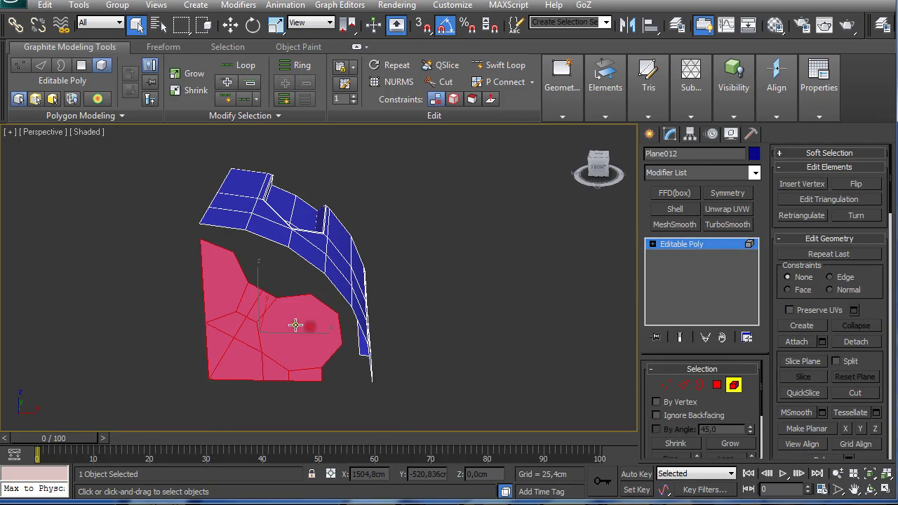
pyautogui.keyDown('alt'); pyautogui.moveTo(296, 325); pyautogui.dragTo(335, 313, button='middle'); pyautogui.keyUp('alt')
pyautogui.press('w')
pyautogui.keyDown('alt'); pyautogui.moveTo(297, 345); pyautogui.dragTo(276, 321, button='middle'); pyautogui.keyUp('alt')
pyautogui.keyDown('shift'); pyautogui.moveTo(283, 317); pyautogui.dragTo(169, 323); pyautogui.keyUp('shift')
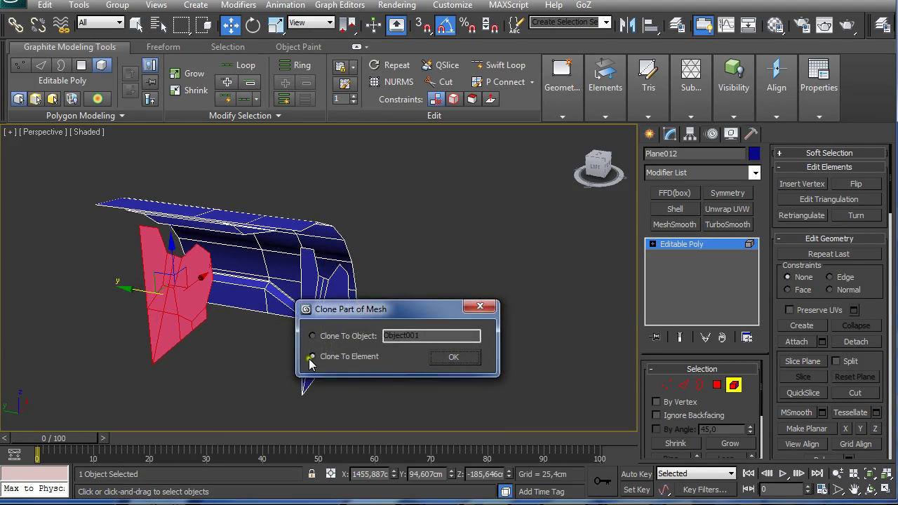
pyautogui.click(450, 360)
# Snap the copy onto the strip's far end with 3D Snap and flip its normals.
pyautogui.keyDown('alt'); pyautogui.moveTo(240, 337); pyautogui.dragTo(278, 332, button='middle'); pyautogui.keyUp('alt')
pyautogui.click(422, 25)
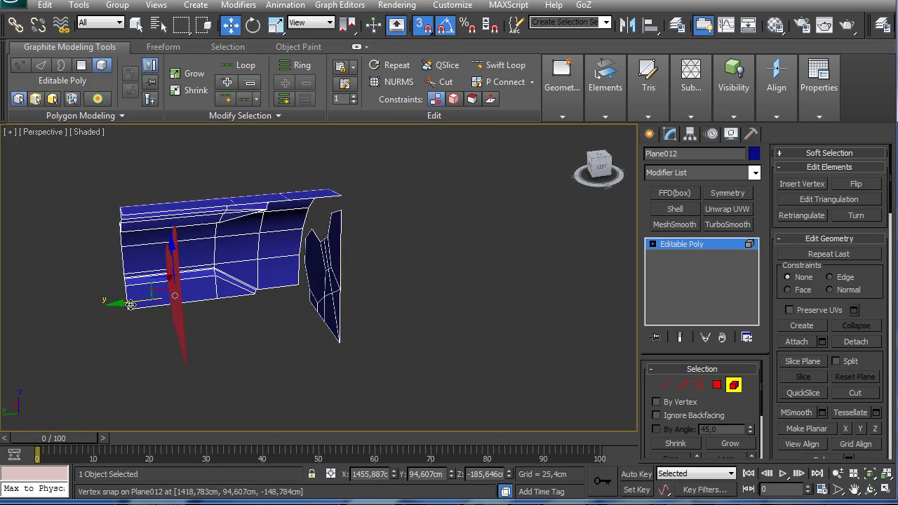
pyautogui.moveTo(175, 296); pyautogui.dragTo(126, 291)
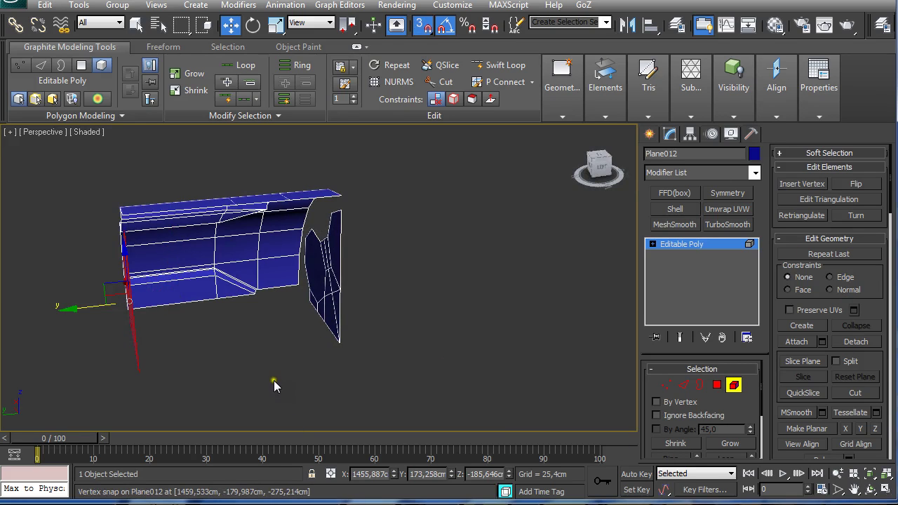
pyautogui.keyDown('alt'); pyautogui.moveTo(274, 380); pyautogui.dragTo(316, 375, button='middle'); pyautogui.keyUp('alt')
pyautogui.click(860, 184)
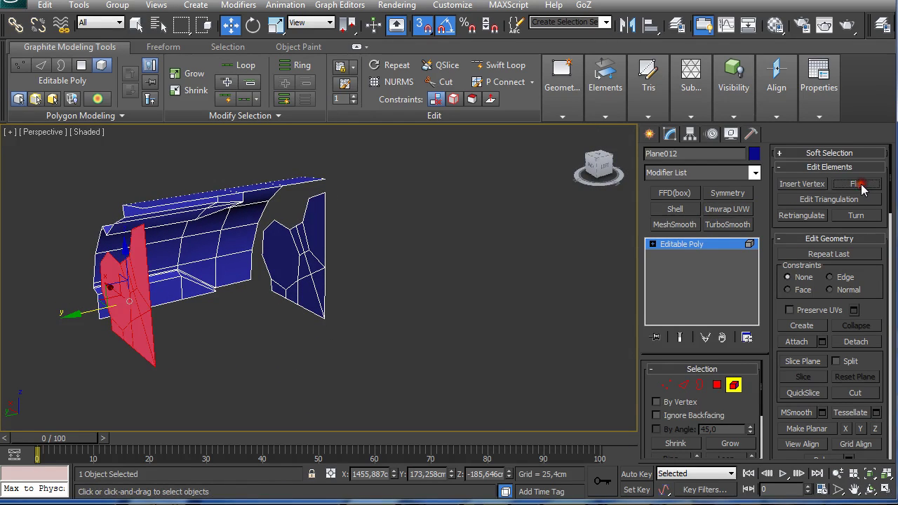
# Exit Element level and reframe the view of the mesh.
pyautogui.keyDown('alt'); pyautogui.moveTo(334, 327); pyautogui.dragTo(313, 353, button='middle'); pyautogui.keyUp('alt')
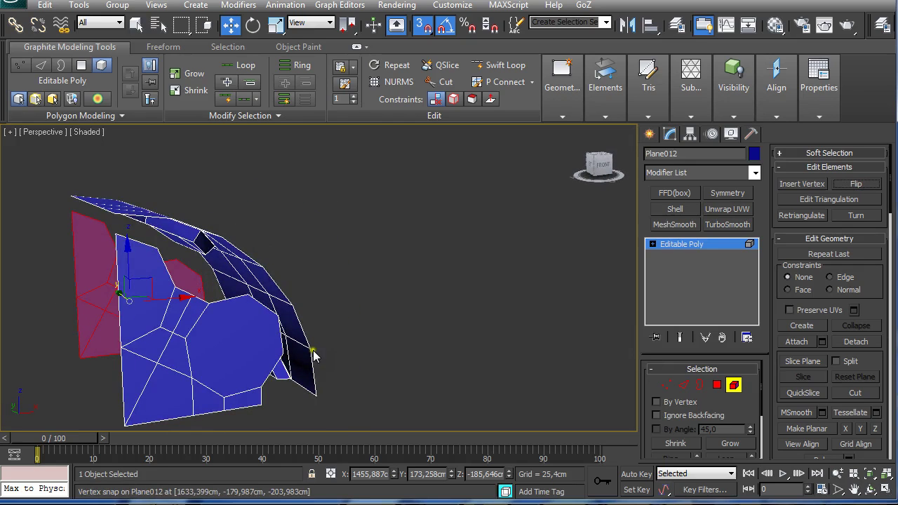
pyautogui.click(734, 386)
pyautogui.keyDown('alt'); pyautogui.moveTo(572, 348); pyautogui.dragTo(438, 318, button='middle'); pyautogui.keyUp('alt')
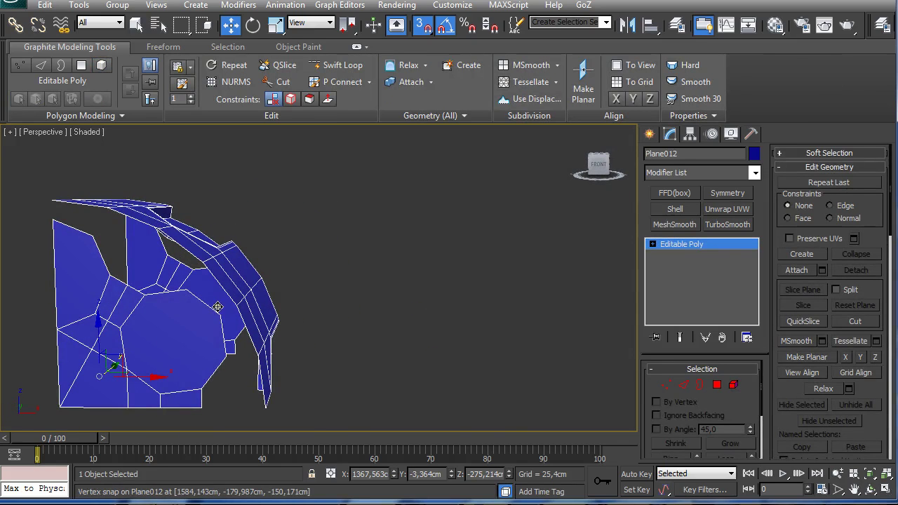
pyautogui.moveTo(287, 243); pyautogui.dragTo(401, 280, button='middle')
# Turn off snapping, select the left-opening edge in Edge mode and start Bridge.
pyautogui.press('s')
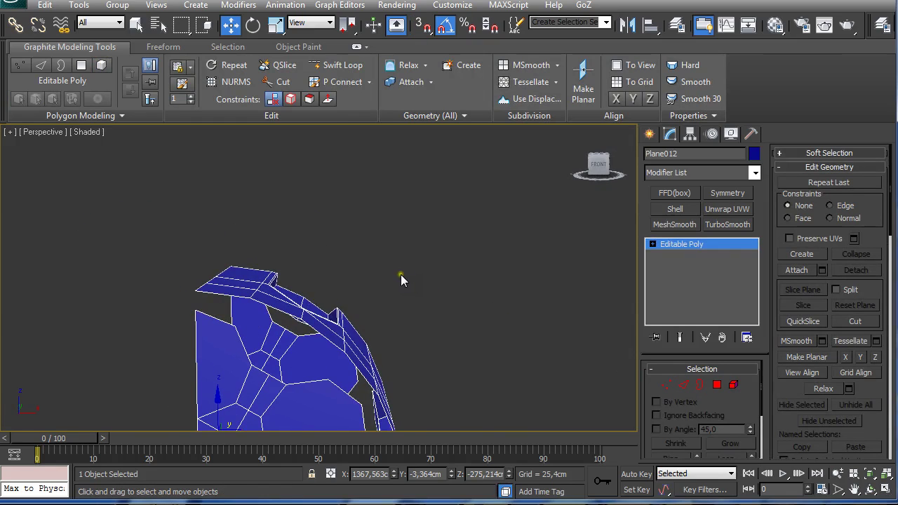
pyautogui.scroll(2, 400, 274)
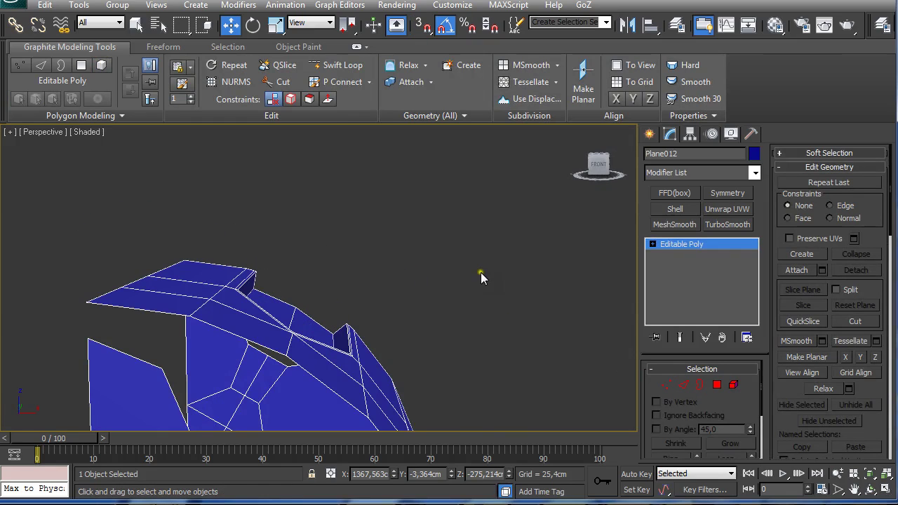
pyautogui.click(684, 387)
pyautogui.click(125, 357)
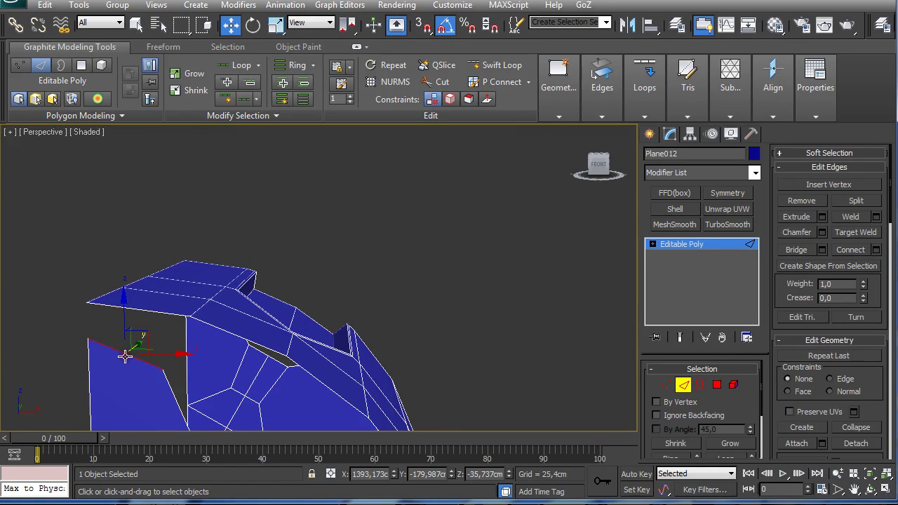
pyautogui.press('q')
pyautogui.moveTo(688, 84)
pyautogui.moveTo(605, 120)
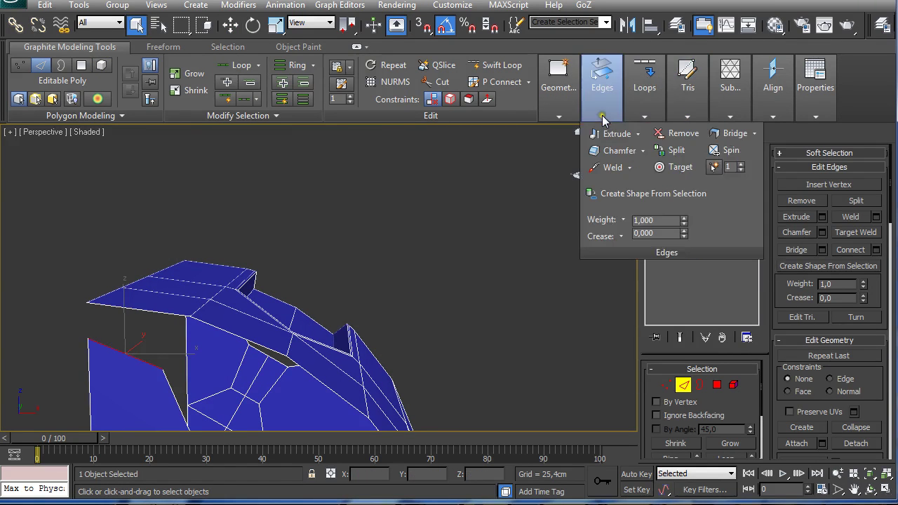
pyautogui.click(730, 133)
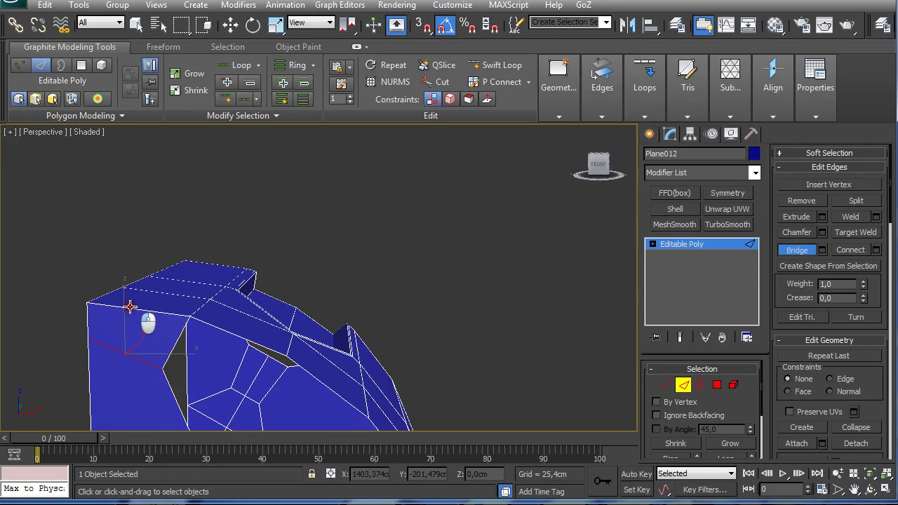
# Bridge the first opening and another gap on the right side.
pyautogui.keyDown('alt'); pyautogui.moveTo(131, 311); pyautogui.dragTo(225, 295, button='middle'); pyautogui.keyUp('alt')
pyautogui.click(209, 316)
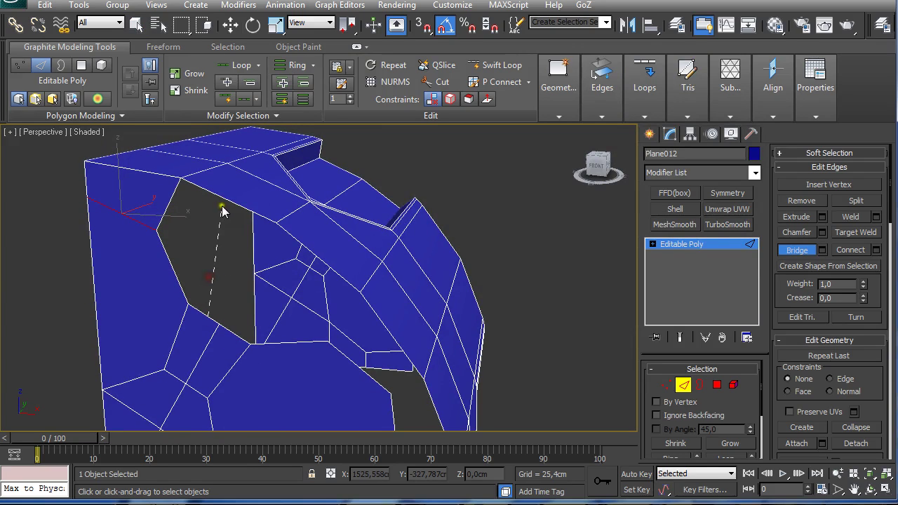
pyautogui.click(225, 203)
pyautogui.keyDown('alt'); pyautogui.moveTo(316, 255); pyautogui.dragTo(336, 367, button='middle'); pyautogui.keyUp('alt')
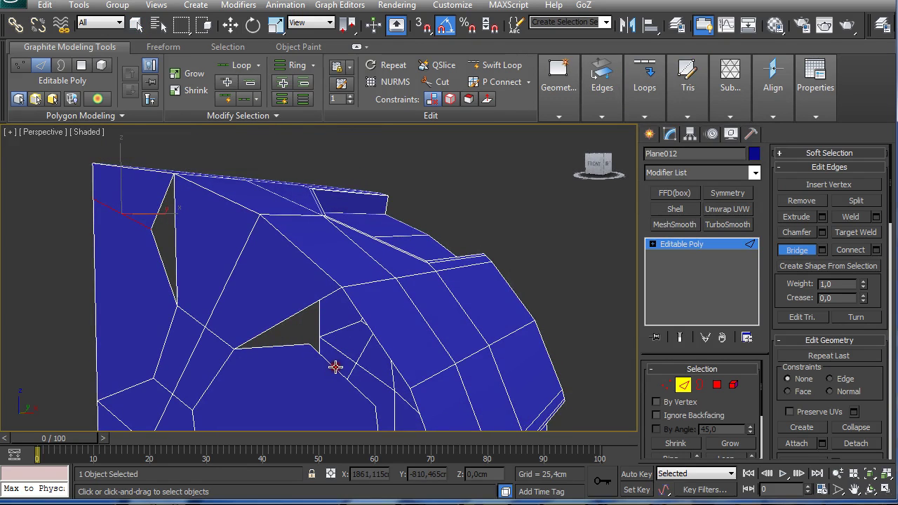
pyautogui.click(365, 328)
# Bridge the bottom gap and the gap between the strip and the octagon's left edge.
pyautogui.scroll(-5, 363, 333)
pyautogui.keyDown('alt'); pyautogui.moveTo(361, 335); pyautogui.dragTo(351, 307, button='middle'); pyautogui.keyUp('alt')
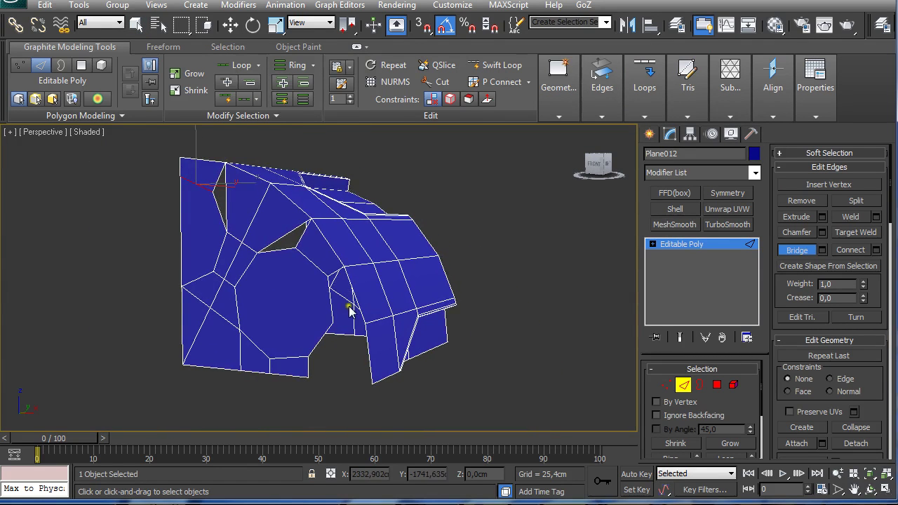
pyautogui.click(315, 375)
pyautogui.click(368, 355)
pyautogui.keyDown('alt'); pyautogui.moveTo(303, 317); pyautogui.dragTo(324, 331, button='middle'); pyautogui.keyUp('alt')
pyautogui.keyDown('alt'); pyautogui.moveTo(412, 292); pyautogui.dragTo(116, 320, button='middle'); pyautogui.keyUp('alt')
pyautogui.click(137, 326)
pyautogui.click(95, 311)
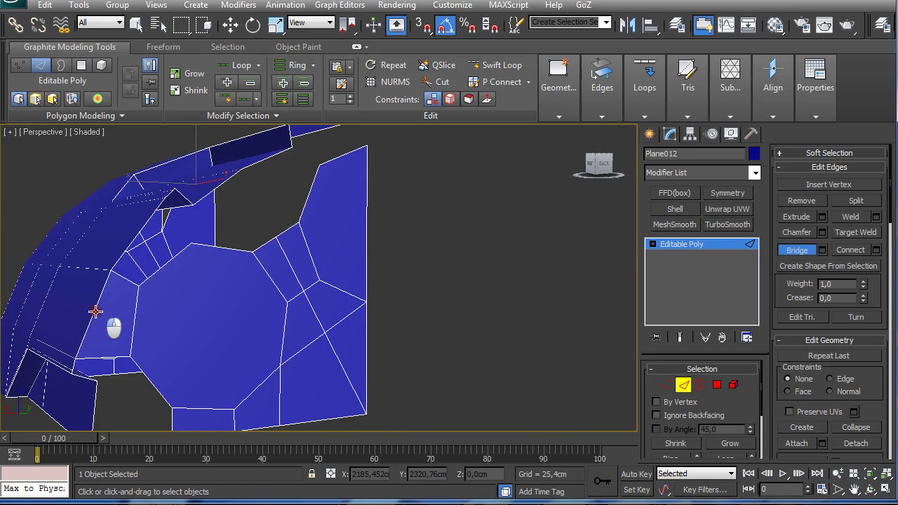
pyautogui.click(130, 241)
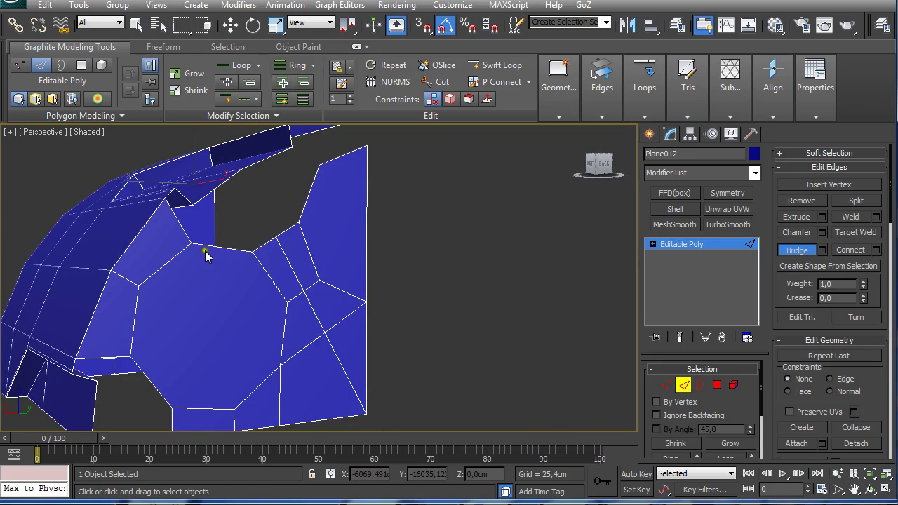
# Bridge the upper recessed gap and the flap-edge gap, then go to Border level.
pyautogui.keyDown('alt'); pyautogui.moveTo(206, 256); pyautogui.dragTo(263, 291, button='middle'); pyautogui.keyUp('alt')
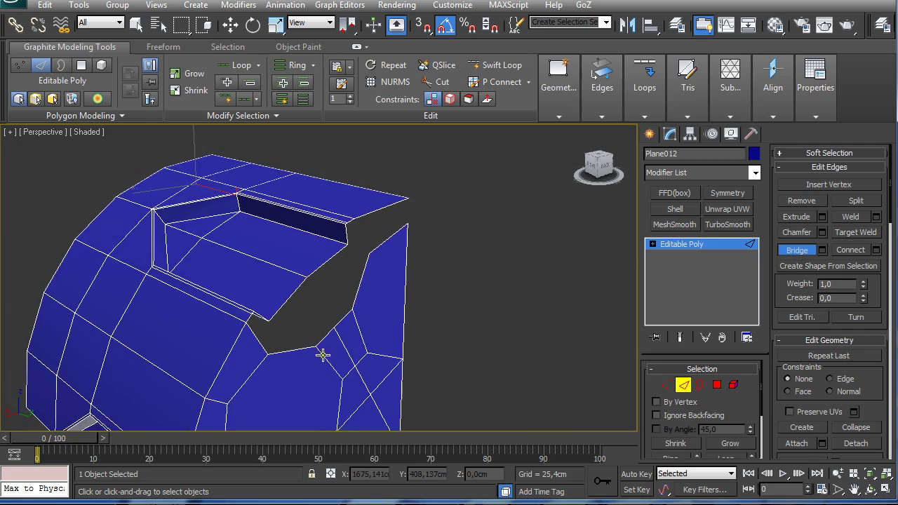
pyautogui.click(324, 339)
pyautogui.click(286, 302)
pyautogui.click(320, 266)
pyautogui.moveTo(377, 263); pyautogui.dragTo(375, 202, button='middle')
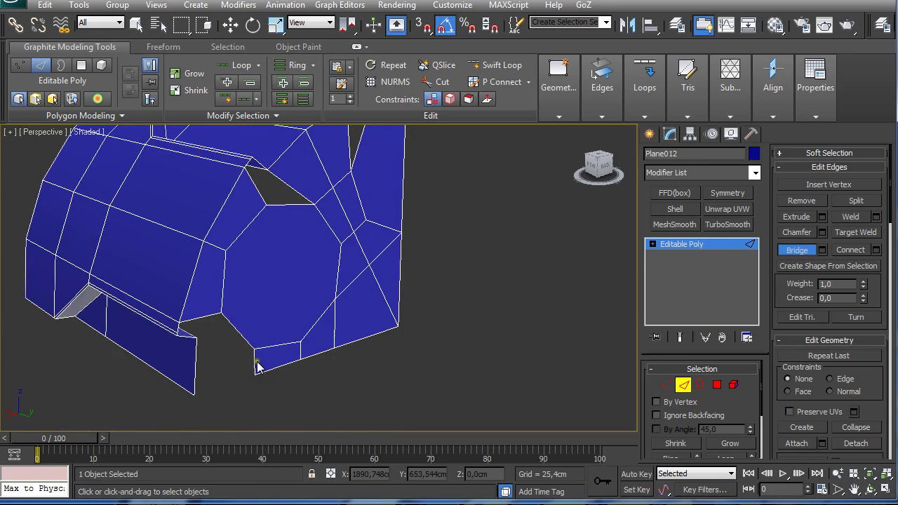
pyautogui.click(195, 372)
pyautogui.keyDown('alt'); pyautogui.moveTo(194, 370); pyautogui.dragTo(212, 359, button='middle'); pyautogui.keyUp('alt')
pyautogui.keyDown('alt'); pyautogui.moveTo(296, 325); pyautogui.dragTo(407, 304, button='middle'); pyautogui.keyUp('alt')
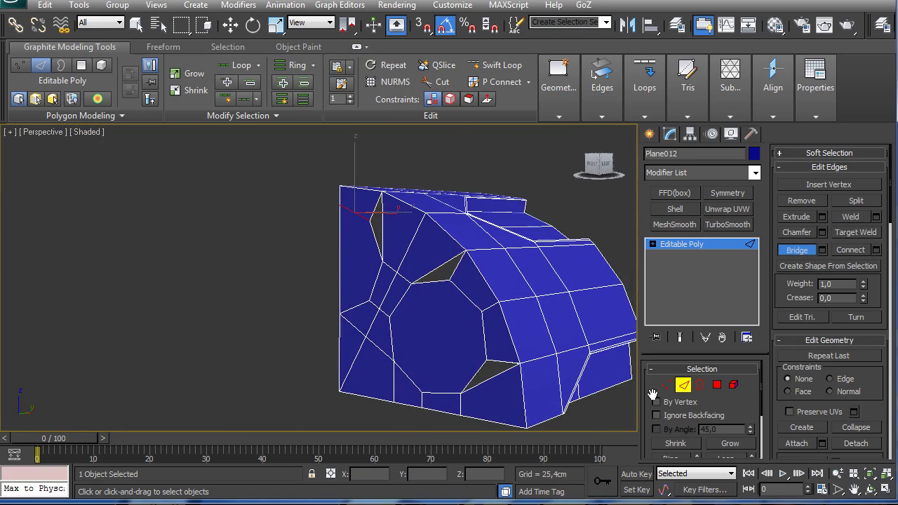
pyautogui.click(700, 384)
# Select the lower and upper open borders and cap them.
pyautogui.moveTo(380, 257); pyautogui.dragTo(483, 383)
pyautogui.rightClick(483, 383)
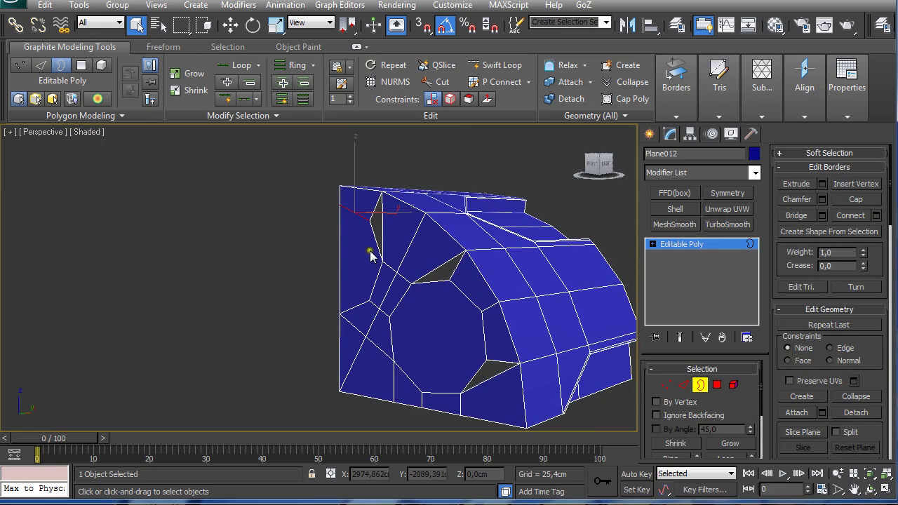
pyautogui.moveTo(370, 250); pyautogui.dragTo(491, 393)
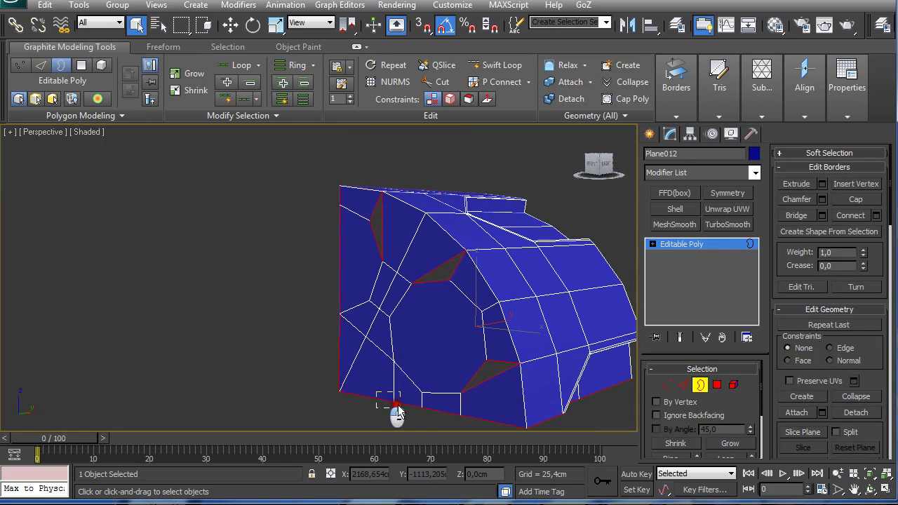
pyautogui.keyDown('alt'); pyautogui.moveTo(398, 405); pyautogui.dragTo(360, 359, button='middle'); pyautogui.keyUp('alt')
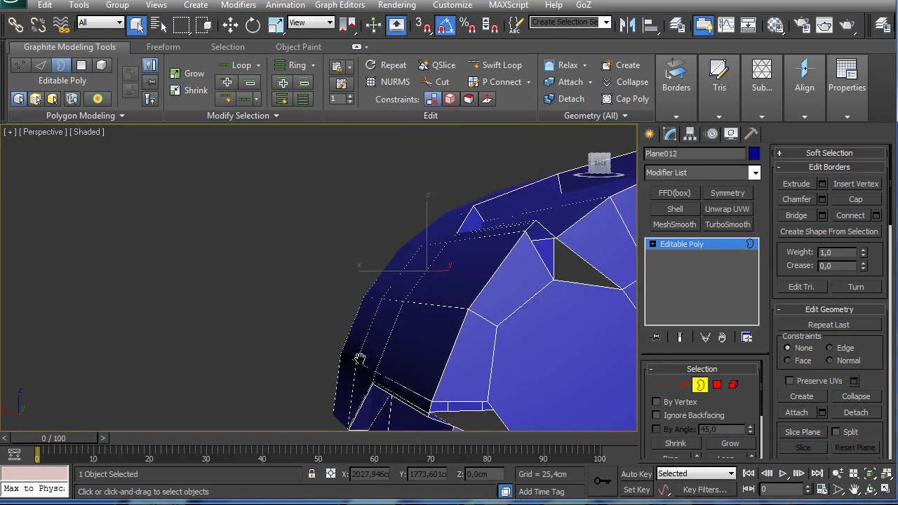
pyautogui.scroll(-5, 359, 359)
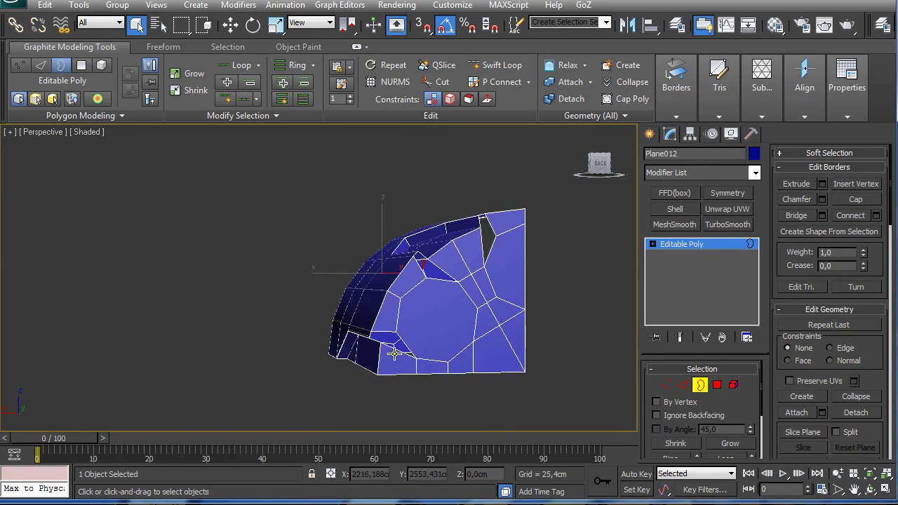
pyautogui.click(431, 278)
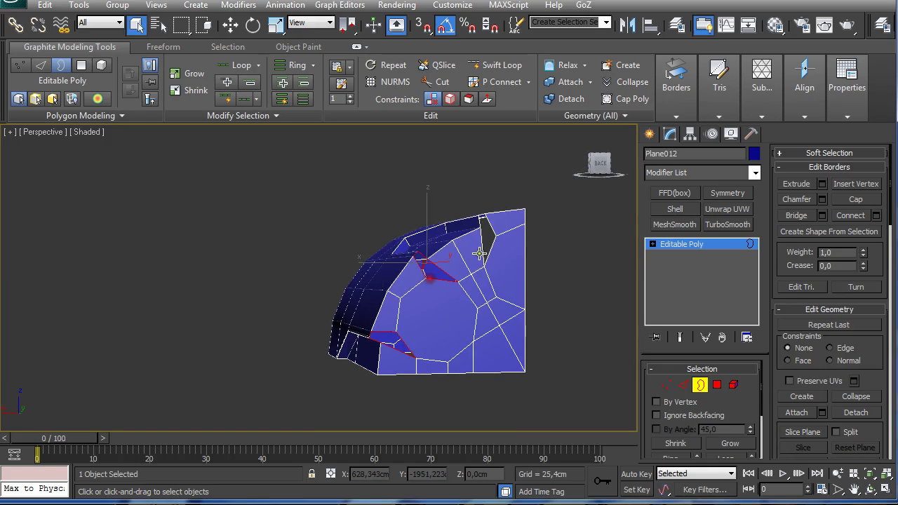
pyautogui.click(855, 199)
# Orbit and zoom around the capped mesh to inspect the remaining gaps.
pyautogui.keyDown('alt'); pyautogui.moveTo(604, 238); pyautogui.dragTo(538, 247, button='middle'); pyautogui.keyUp('alt')
pyautogui.scroll(5, 470, 260)
pyautogui.scroll(-3, 459, 260)
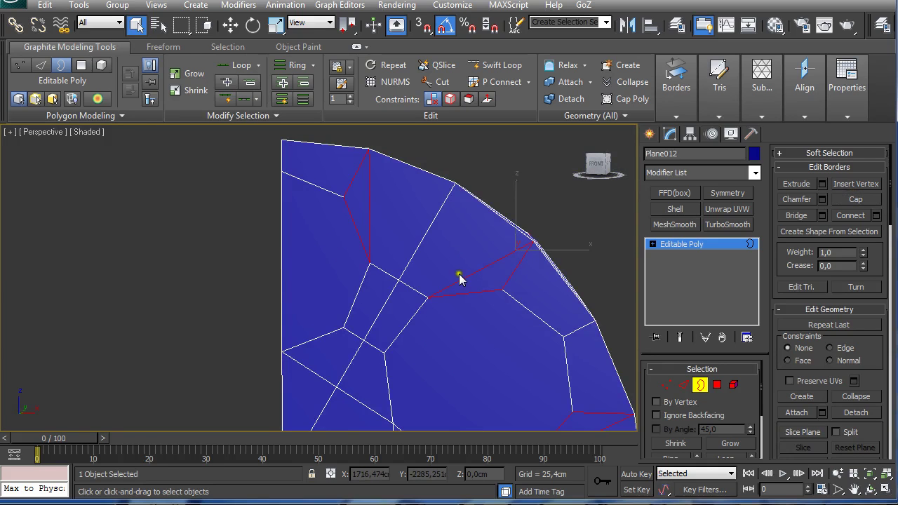
pyautogui.scroll(-3, 463, 258)
pyautogui.scroll(3, 456, 240)
pyautogui.keyDown('alt'); pyautogui.moveTo(455, 241); pyautogui.dragTo(382, 306, button='middle'); pyautogui.keyUp('alt')
pyautogui.scroll(3, 368, 309)
pyautogui.scroll(-3, 369, 307)
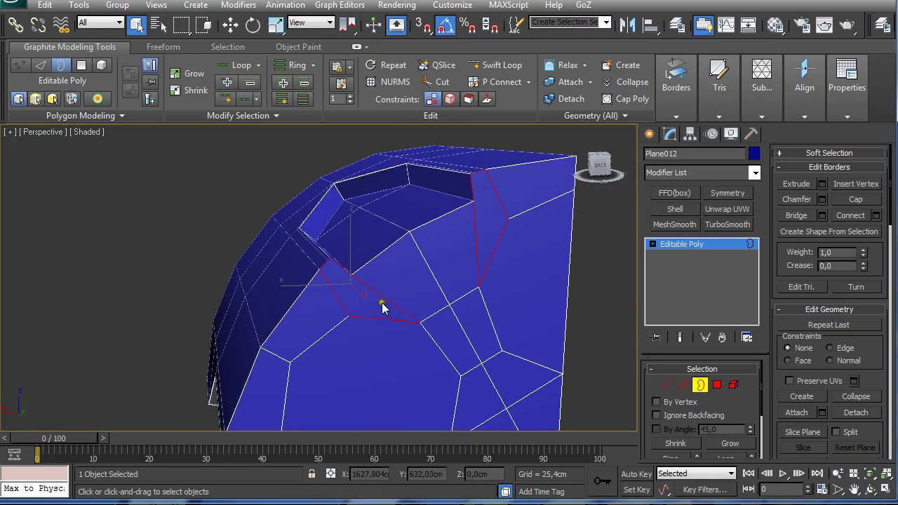
pyautogui.keyDown('alt'); pyautogui.moveTo(383, 303); pyautogui.dragTo(414, 284, button='middle'); pyautogui.keyUp('alt')
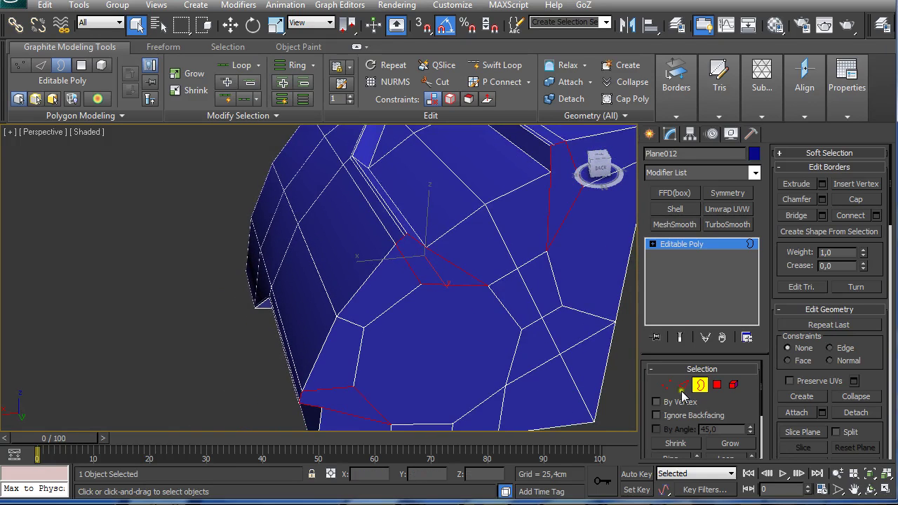
# Select an edge near the lower-left corner in Edge mode and open the Loops tools.
pyautogui.click(684, 385)
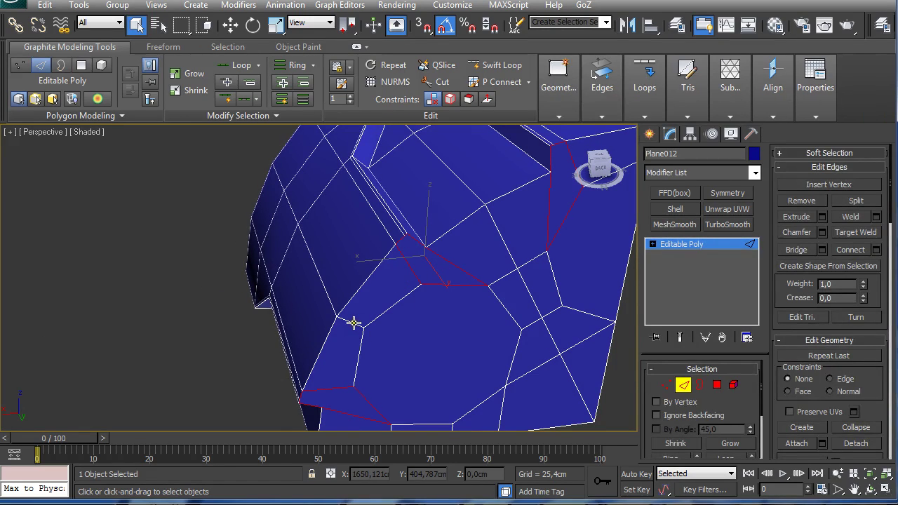
pyautogui.click(341, 386)
pyautogui.moveTo(332, 391); pyautogui.dragTo(385, 315, button='middle')
pyautogui.hotkey('shift', 'z')
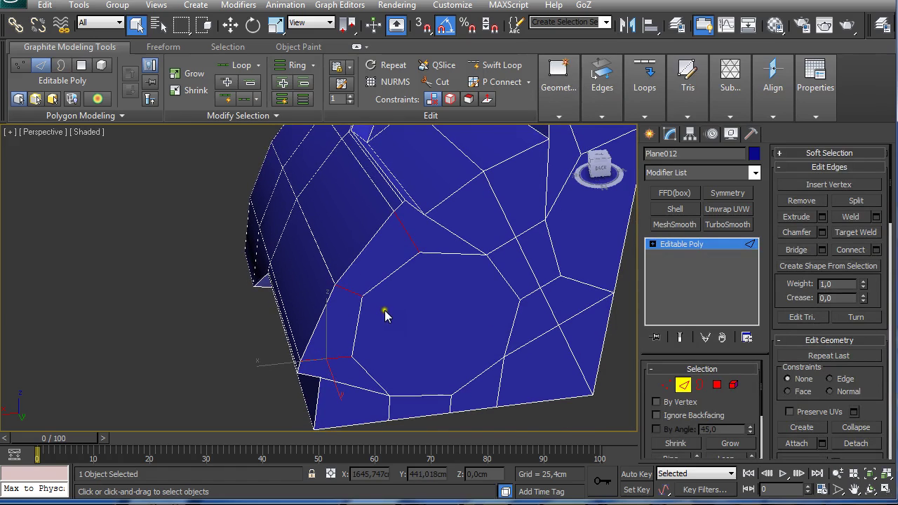
pyautogui.click(601, 121)
pyautogui.click(644, 117)
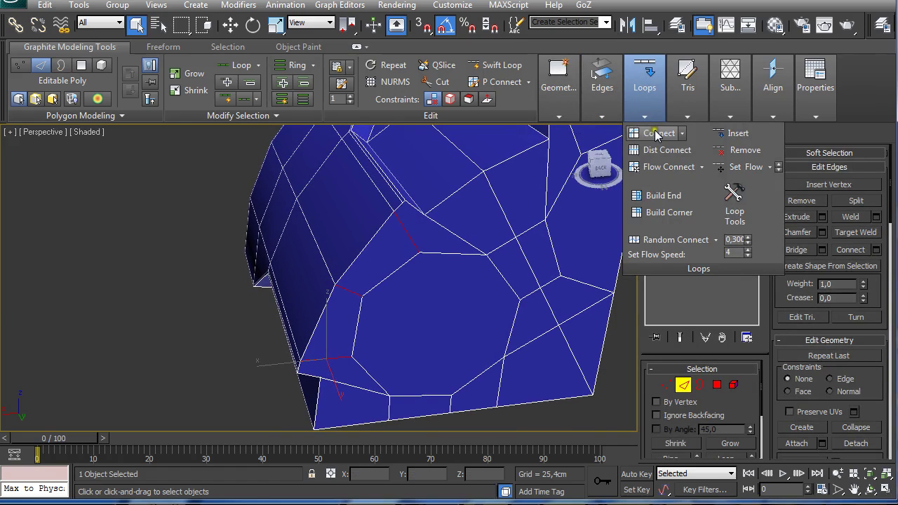
# Select the right-side edge, reopen the Loops tools, and switch to Vertex level.
pyautogui.scroll(1, 465, 226)
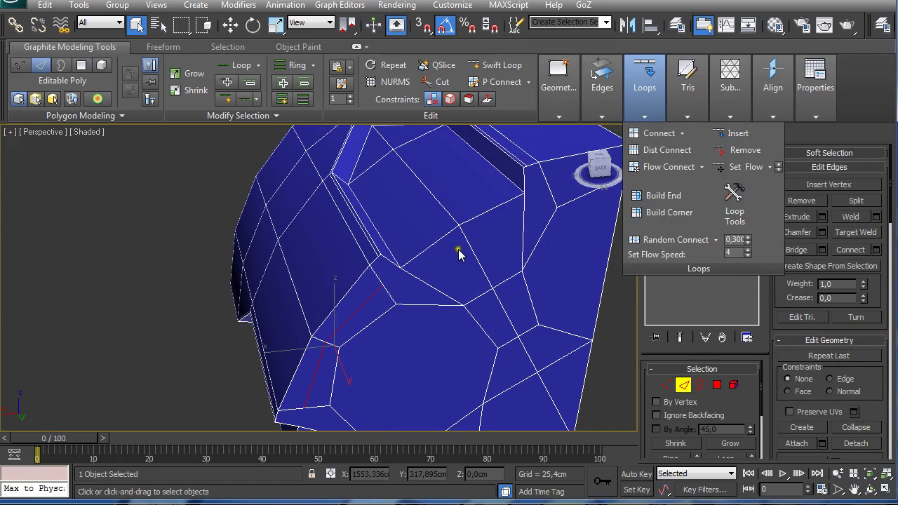
pyautogui.scroll(2, 453, 249)
pyautogui.click(445, 243)
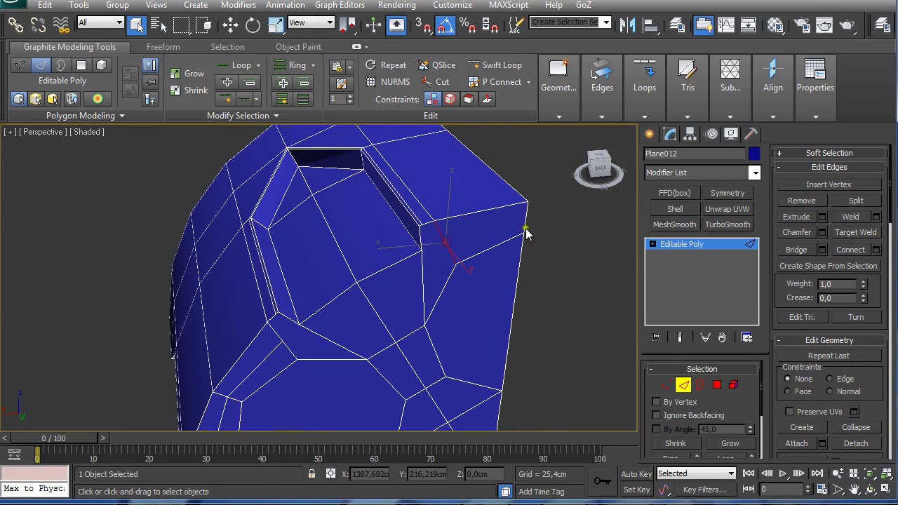
pyautogui.click(644, 116)
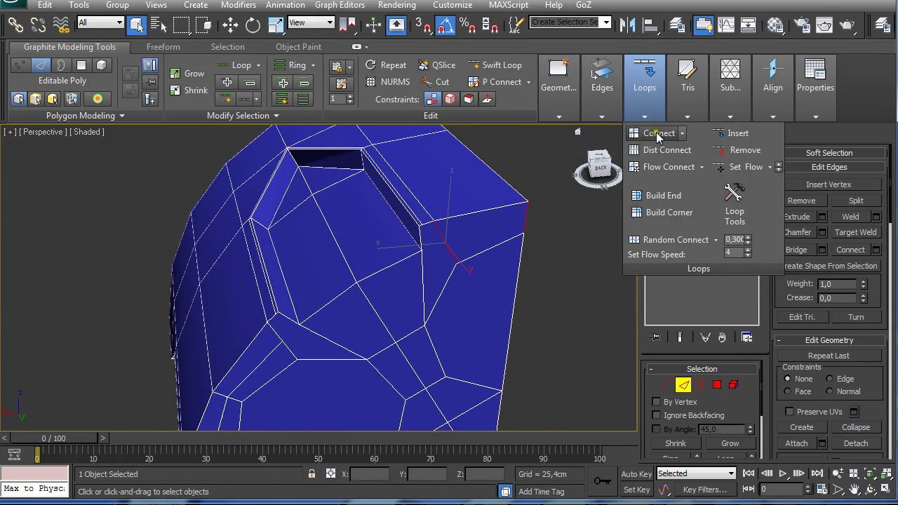
pyautogui.moveTo(421, 285)
pyautogui.mouseDown(button='middle')
pyautogui.moveTo(415, 234)
pyautogui.moveTo(447, 194)
pyautogui.moveTo(447, 221)
pyautogui.moveTo(466, 207)
pyautogui.moveTo(443, 216)
pyautogui.moveTo(398, 297)
pyautogui.moveTo(423, 293)
pyautogui.mouseUp(button='middle')
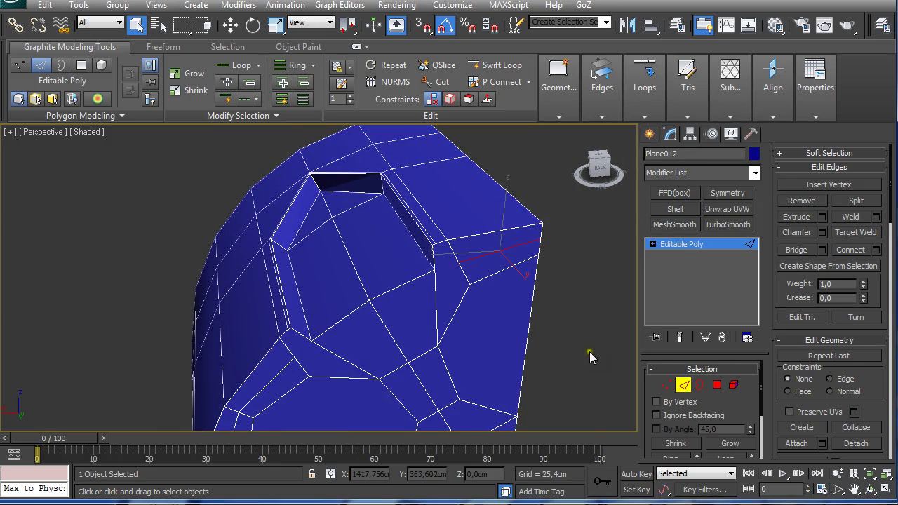
pyautogui.click(657, 386)
# Use Cut from the quad menu to add a short edge beside the slot.
pyautogui.rightClick(466, 292)
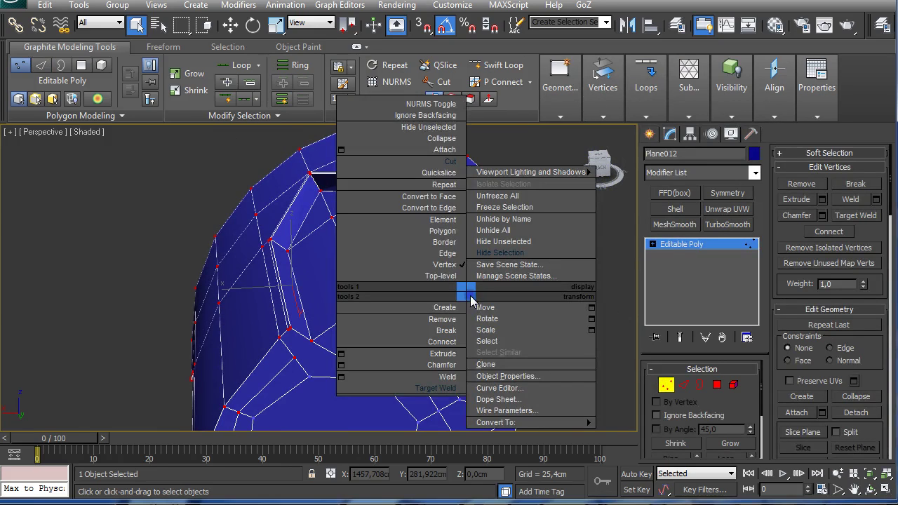
pyautogui.click(445, 162)
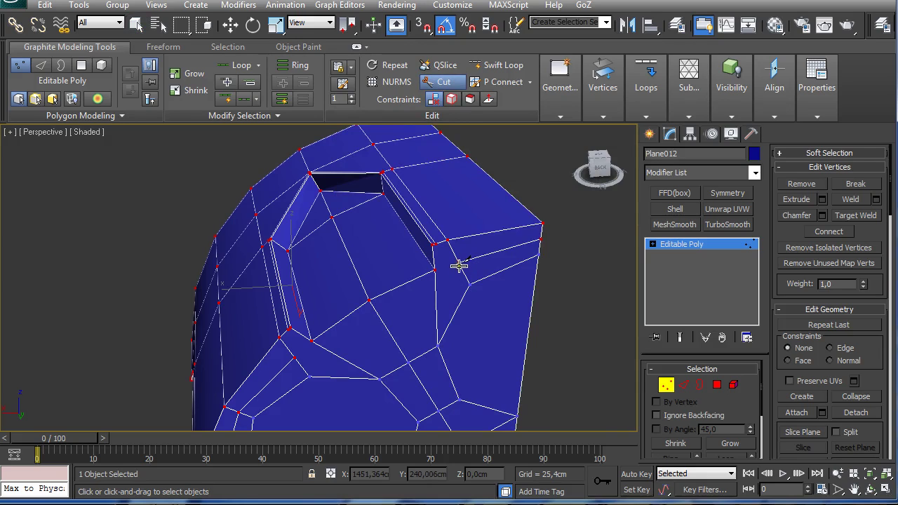
pyautogui.click(459, 262)
pyautogui.click(435, 269)
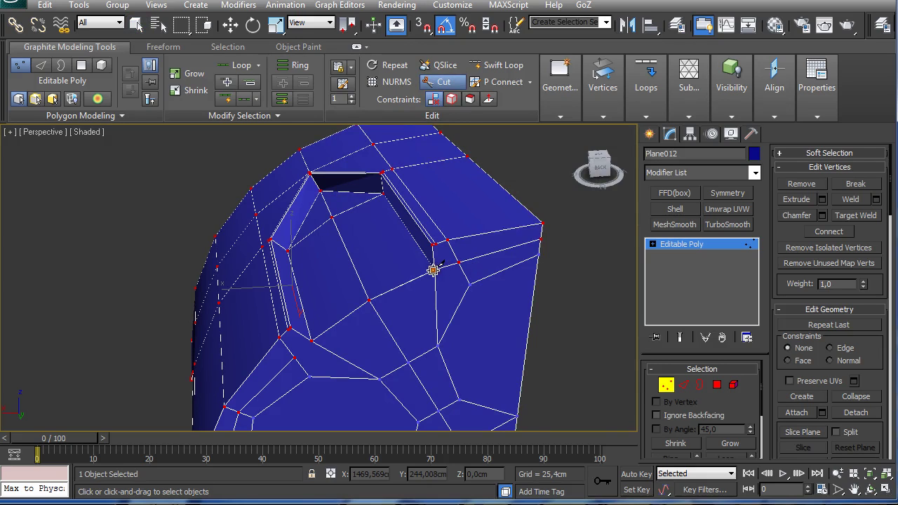
pyautogui.rightClick(294, 358)
pyautogui.rightClick(311, 342)
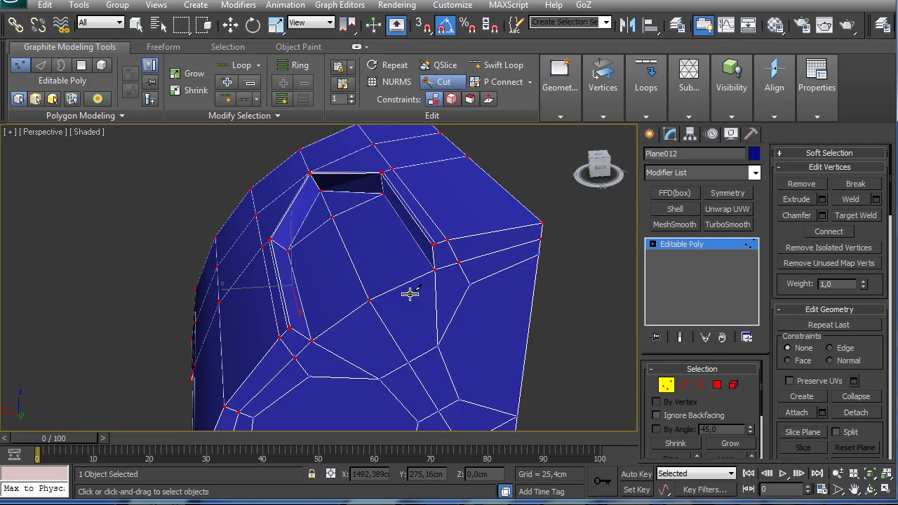
# Cut two more edges from existing vertices along the slot side, then return to object level.
pyautogui.scroll(5, 460, 278)
pyautogui.moveTo(461, 277); pyautogui.dragTo(400, 277, button='middle')
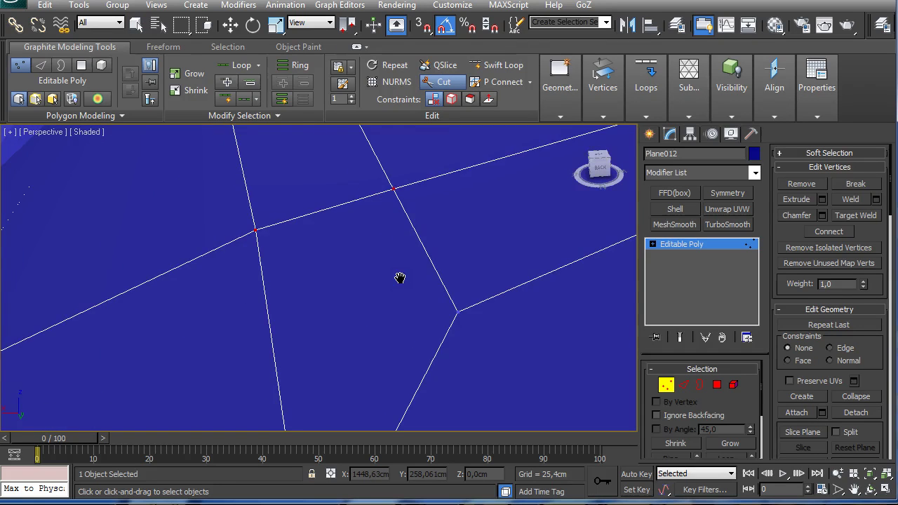
pyautogui.scroll(-5, 393, 274)
pyautogui.click(307, 245)
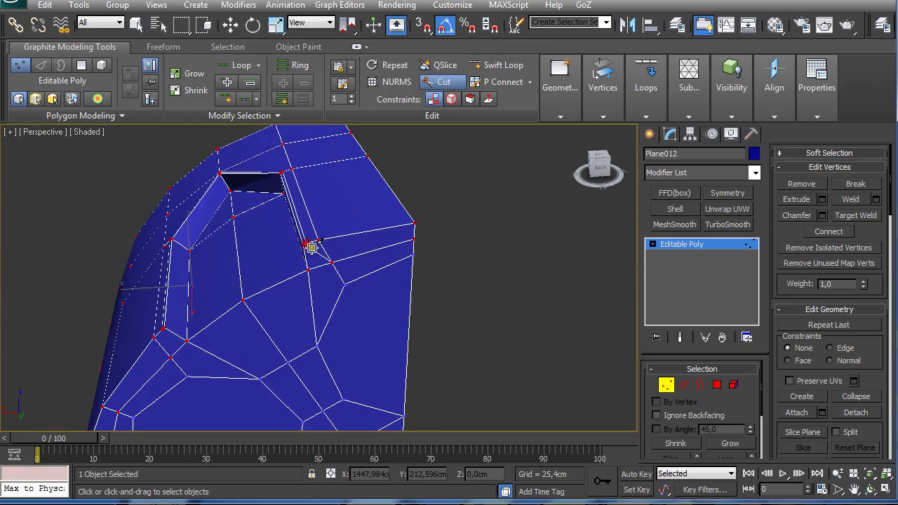
pyautogui.click(333, 264)
pyautogui.moveTo(327, 287); pyautogui.dragTo(281, 320, button='middle')
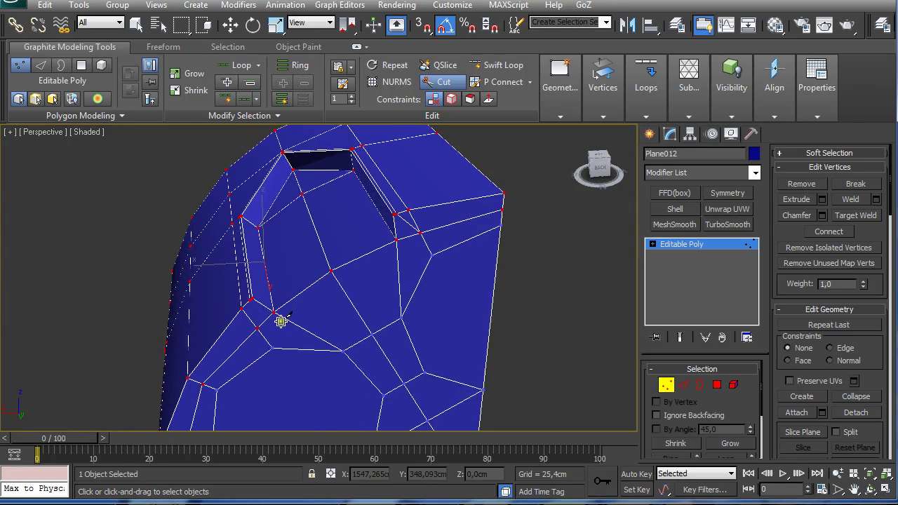
pyautogui.click(249, 301)
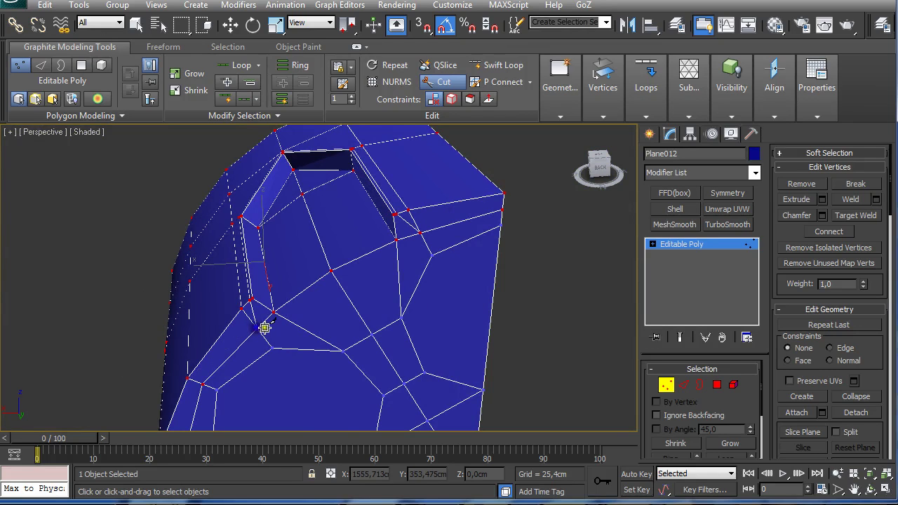
pyautogui.click(258, 328)
pyautogui.click(663, 385)
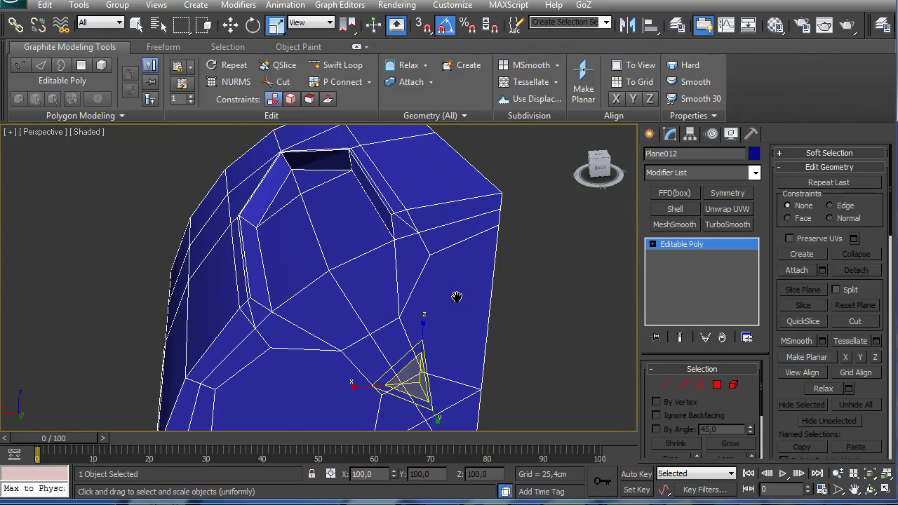
# In Polygon mode, select the mesh's non-quad polygons with the Selection tab's Non-Quads tool.
pyautogui.scroll(-3, 457, 299)
pyautogui.keyDown('alt'); pyautogui.moveTo(403, 291); pyautogui.dragTo(449, 274, button='middle'); pyautogui.keyUp('alt')
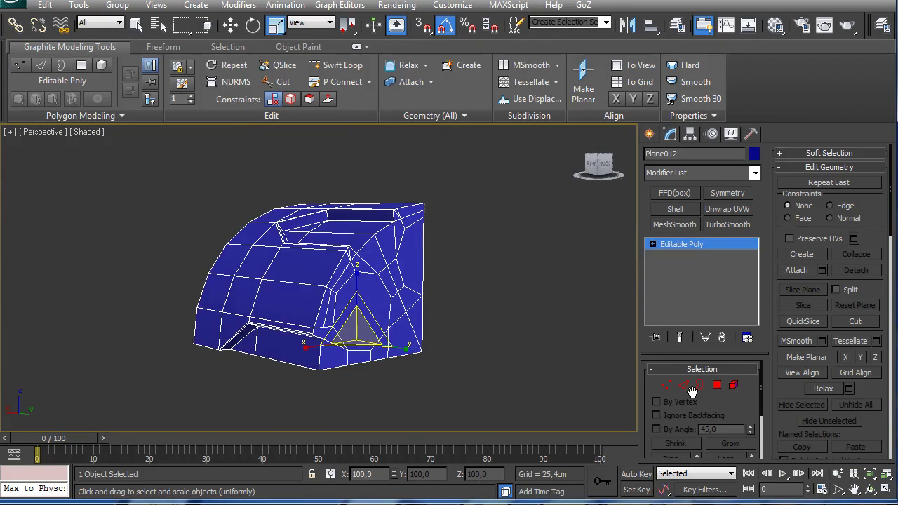
pyautogui.click(716, 384)
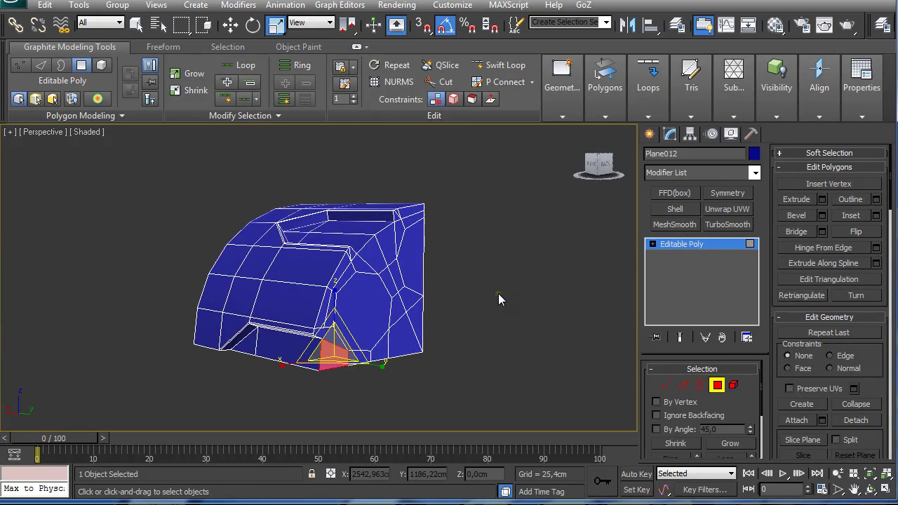
pyautogui.press('q')
pyautogui.hotkey('ctrl', 'a')
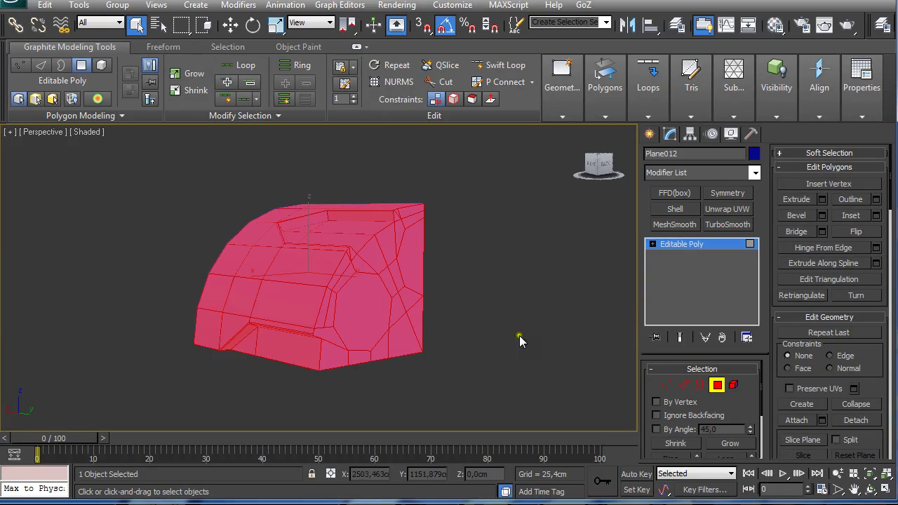
pyautogui.click(223, 48)
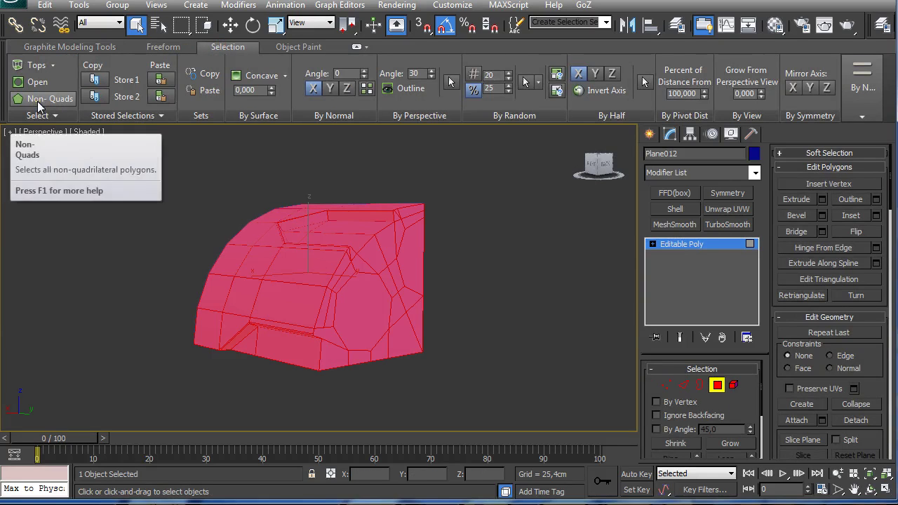
pyautogui.click(70, 99)
# Orbit around the mesh to inspect the selected non-quads on the inner and outer walls.
pyautogui.keyDown('alt'); pyautogui.moveTo(238, 247); pyautogui.dragTo(464, 254, button='middle'); pyautogui.keyUp('alt')
pyautogui.scroll(4, 229, 269)
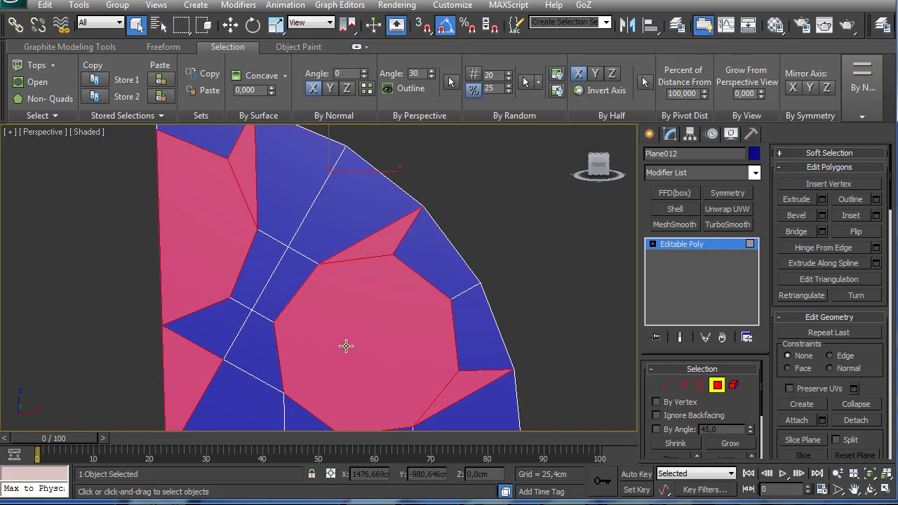
pyautogui.moveTo(348, 321); pyautogui.dragTo(363, 275, button='middle')
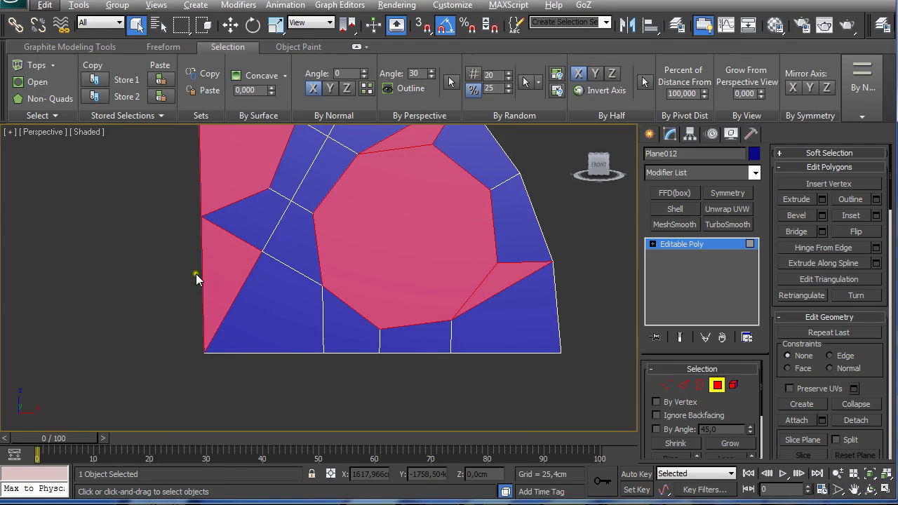
pyautogui.keyDown('alt'); pyautogui.moveTo(196, 274); pyautogui.dragTo(459, 271, button='middle'); pyautogui.keyUp('alt')
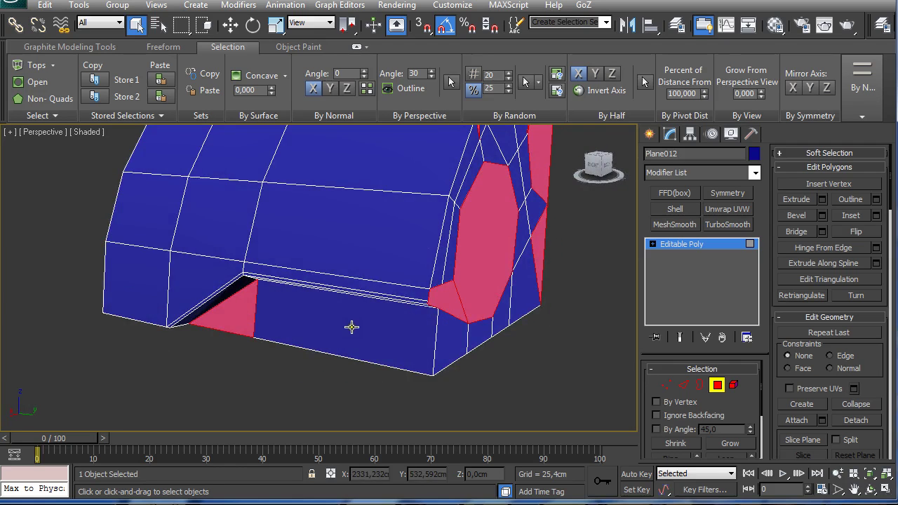
pyautogui.keyDown('alt'); pyautogui.moveTo(352, 327); pyautogui.dragTo(427, 288, button='middle'); pyautogui.keyUp('alt')
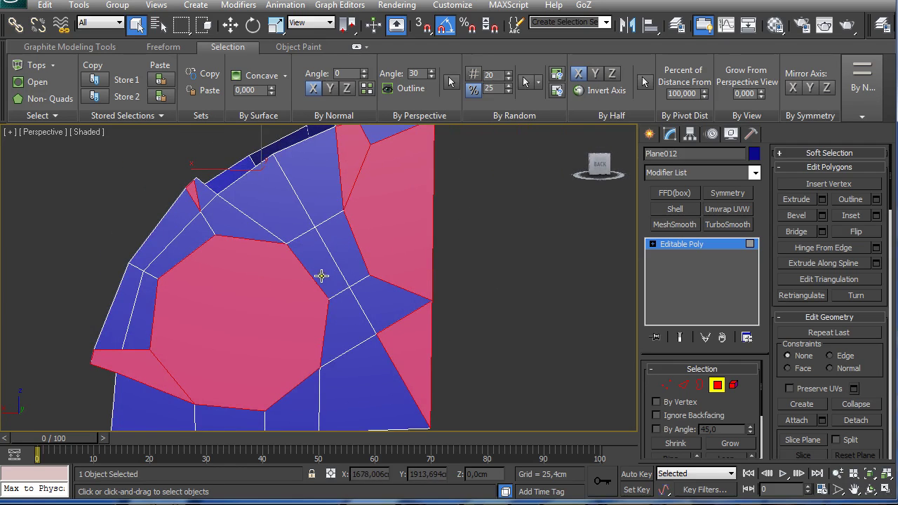
pyautogui.keyDown('alt'); pyautogui.moveTo(137, 358); pyautogui.dragTo(271, 353, button='middle'); pyautogui.keyUp('alt')
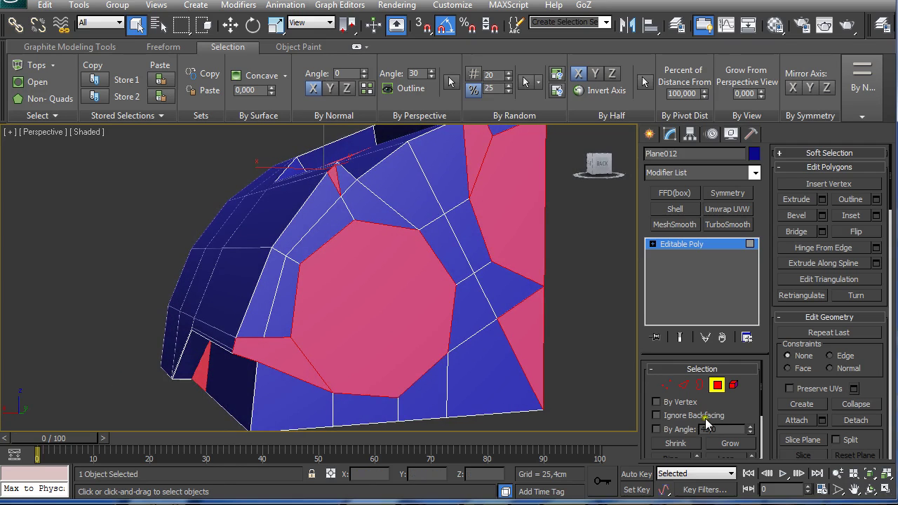
# In Vertex mode, Cut a new edge from the vertex near the slot to its neighbour.
pyautogui.click(667, 386)
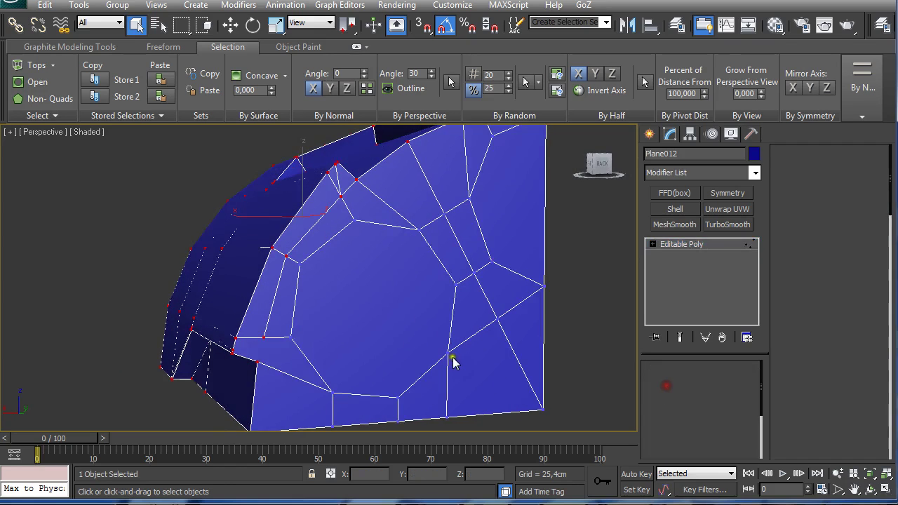
pyautogui.rightClick(272, 355)
pyautogui.click(252, 222)
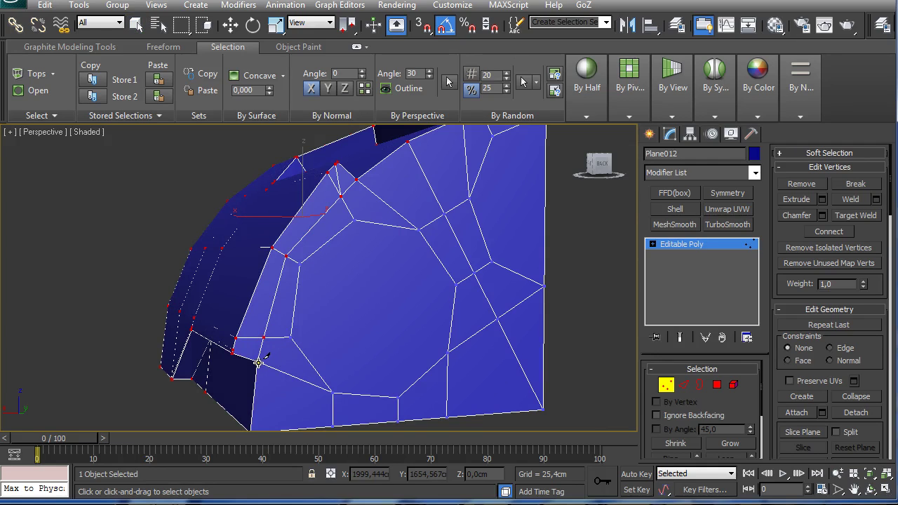
pyautogui.click(234, 351)
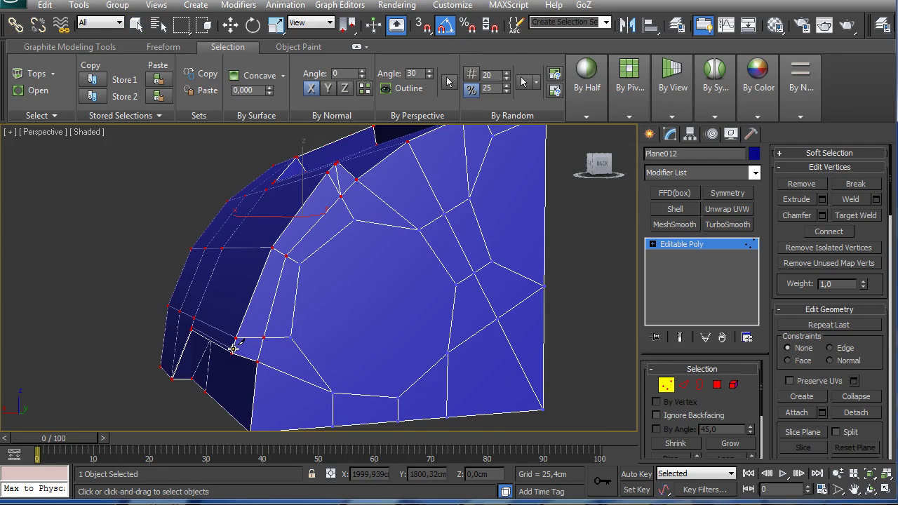
pyautogui.click(264, 338)
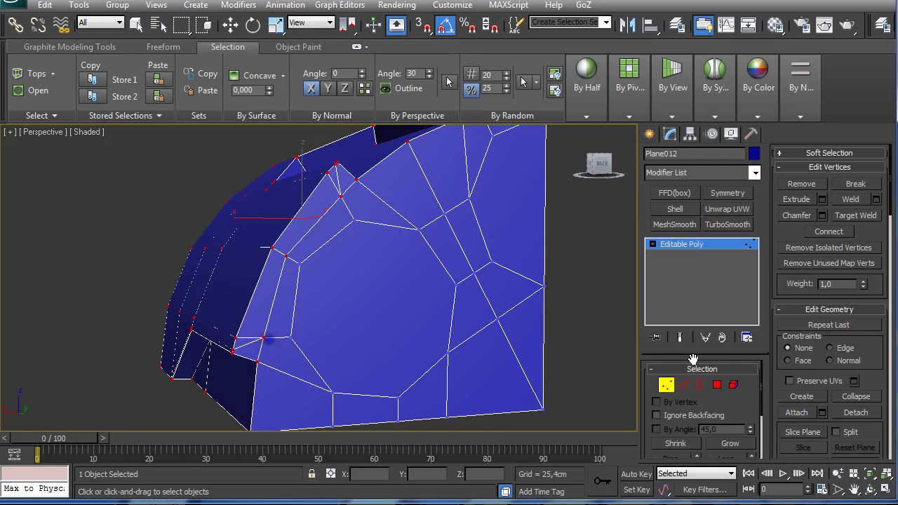
# Select all polygons, filter to Non-Quads and inspect the top slot.
pyautogui.click(716, 385)
pyautogui.hotkey('ctrl', 'a')
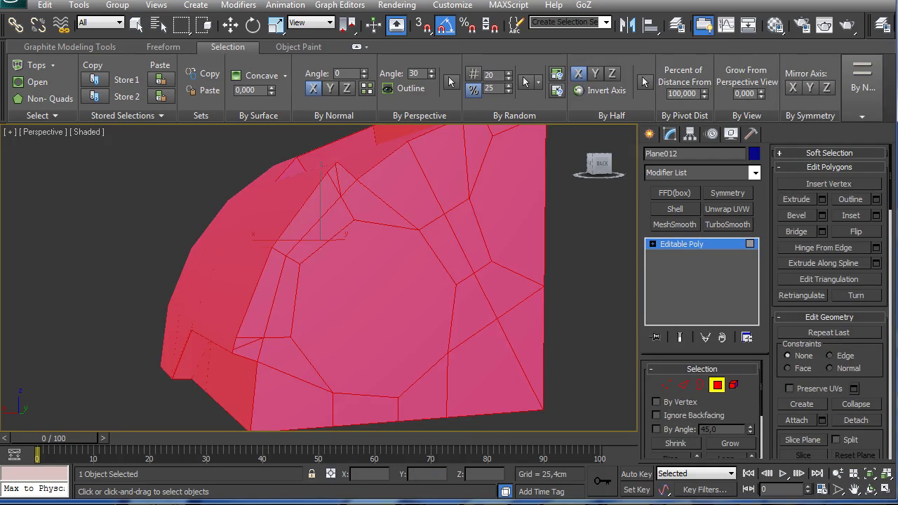
pyautogui.click(42, 99)
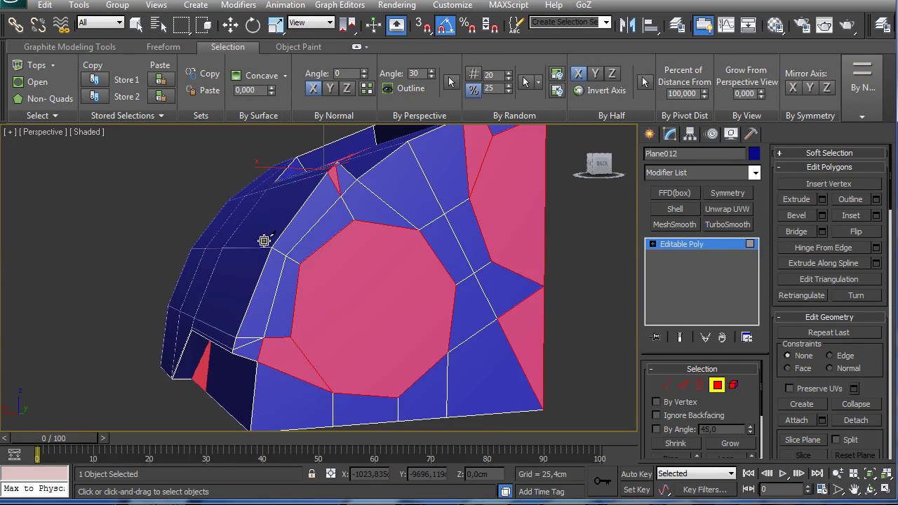
pyautogui.keyDown('alt'); pyautogui.moveTo(435, 309); pyautogui.dragTo(407, 306, button='middle'); pyautogui.keyUp('alt')
pyautogui.keyDown('alt'); pyautogui.moveTo(500, 336); pyautogui.dragTo(452, 304, button='middle'); pyautogui.keyUp('alt')
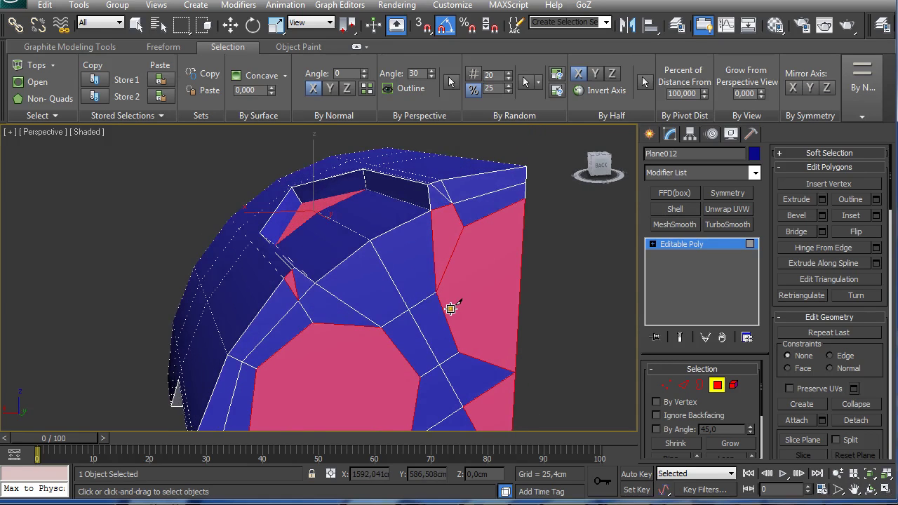
# Weld the vertex pair at the slot corner into one.
pyautogui.click(659, 388)
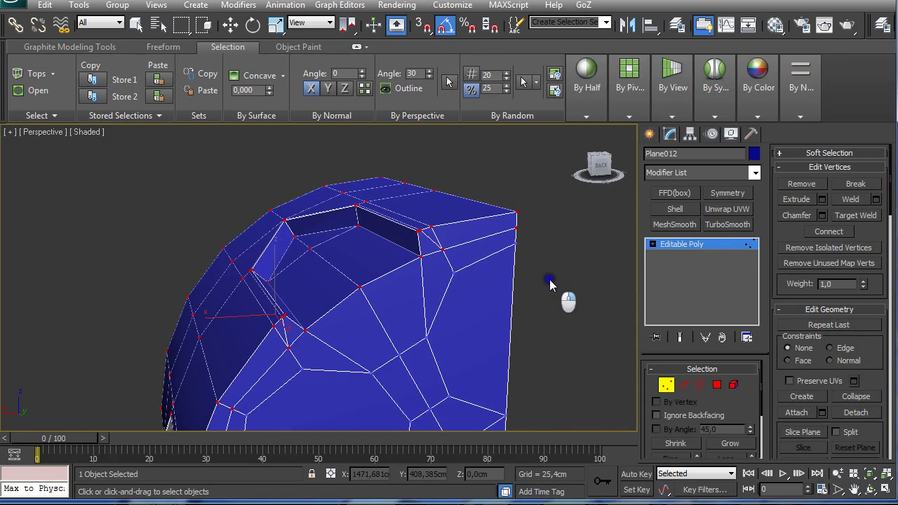
pyautogui.press('q')
pyautogui.click(431, 247)
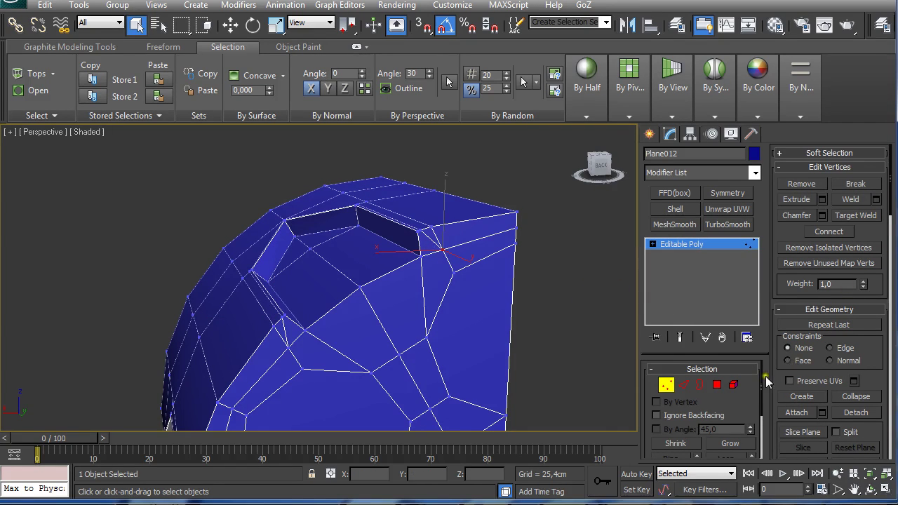
pyautogui.moveTo(767, 381); pyautogui.dragTo(778, 467)
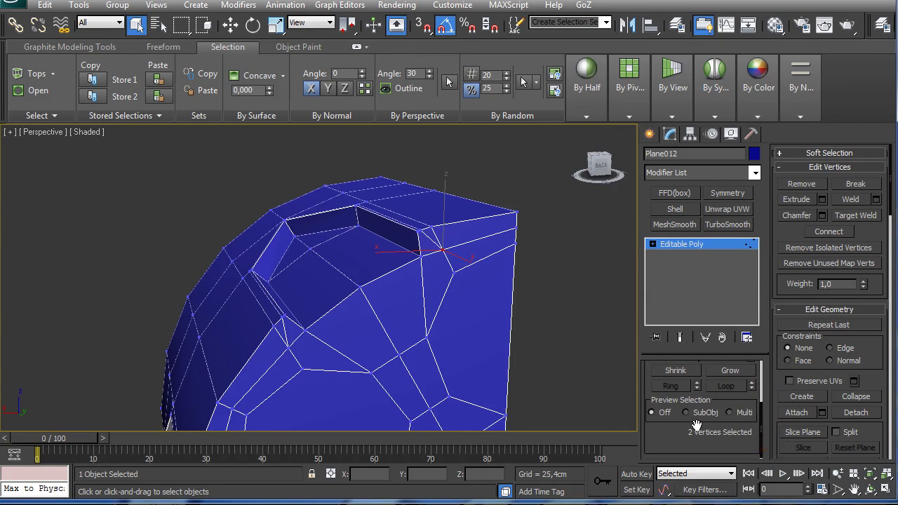
pyautogui.click(844, 199)
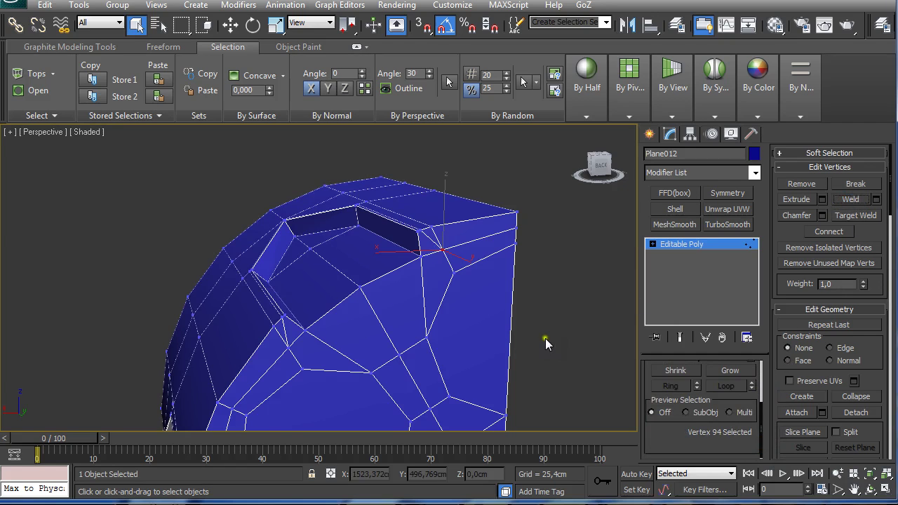
# Weld a second pair of stray vertices together.
pyautogui.keyDown('alt'); pyautogui.moveTo(545, 339); pyautogui.dragTo(344, 327, button='middle'); pyautogui.keyUp('alt')
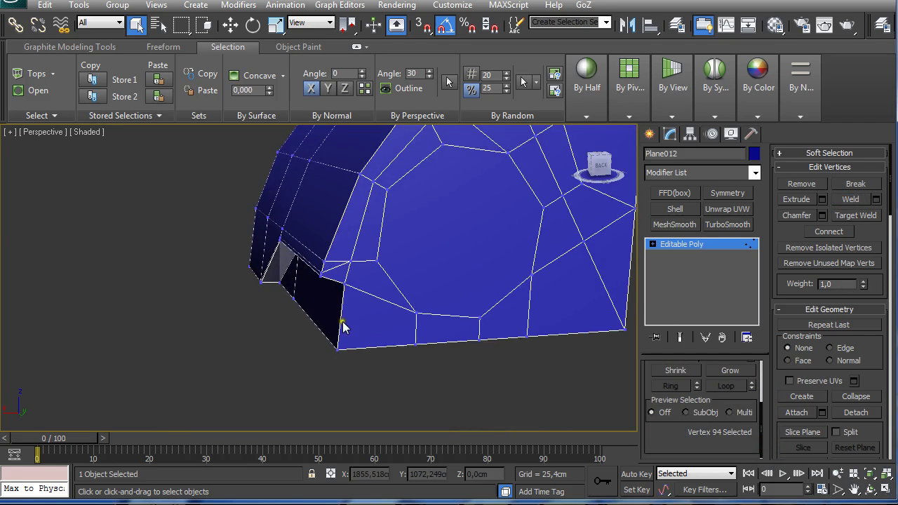
pyautogui.keyDown('ctrl'); pyautogui.click(346, 257); pyautogui.keyUp('ctrl')
pyautogui.keyDown('ctrl'); pyautogui.click(377, 261); pyautogui.keyUp('ctrl')
pyautogui.keyDown('alt'); pyautogui.moveTo(377, 261); pyautogui.dragTo(411, 292, button='middle'); pyautogui.keyUp('alt')
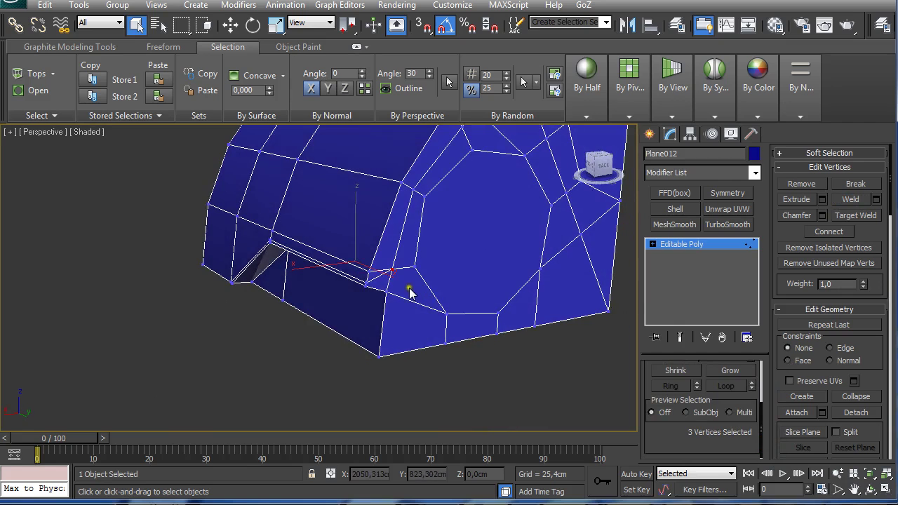
pyautogui.keyDown('alt'); pyautogui.click(383, 268); pyautogui.keyUp('alt')
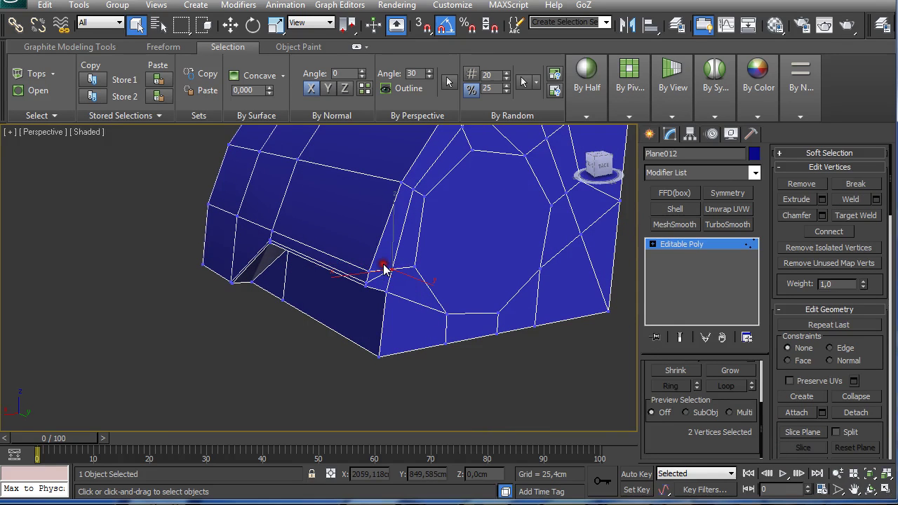
pyautogui.click(849, 199)
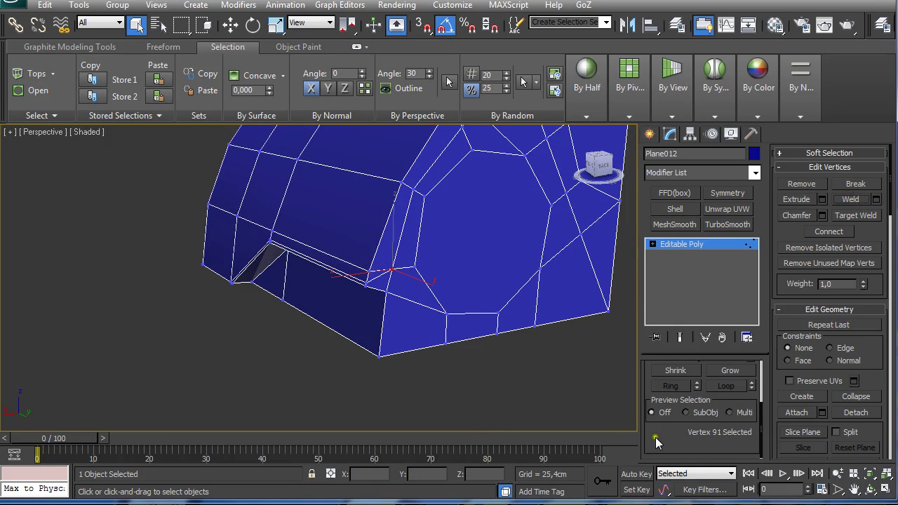
# Recheck the remaining Non-Quad polygons, then exit polygon editing.
pyautogui.keyDown('alt'); pyautogui.moveTo(316, 300); pyautogui.dragTo(384, 279, button='middle'); pyautogui.keyUp('alt')
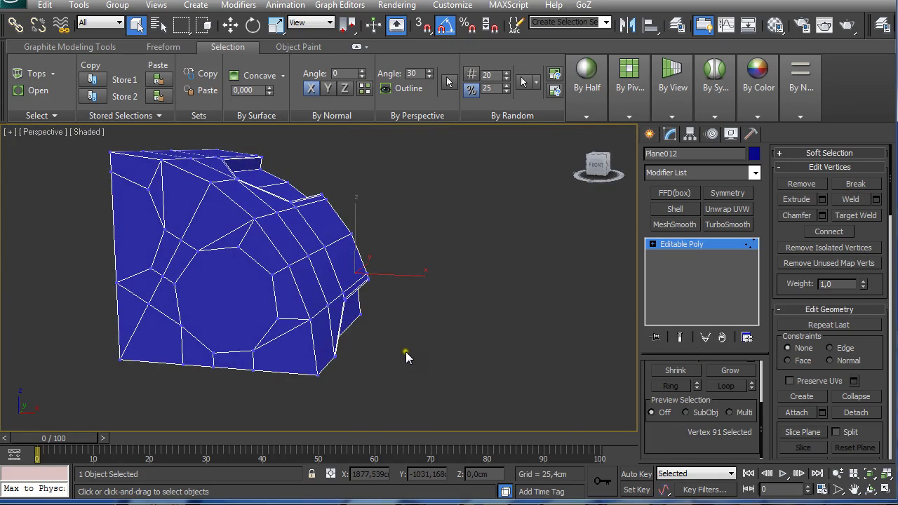
pyautogui.press('4')
pyautogui.hotkey('ctrl', 'a')
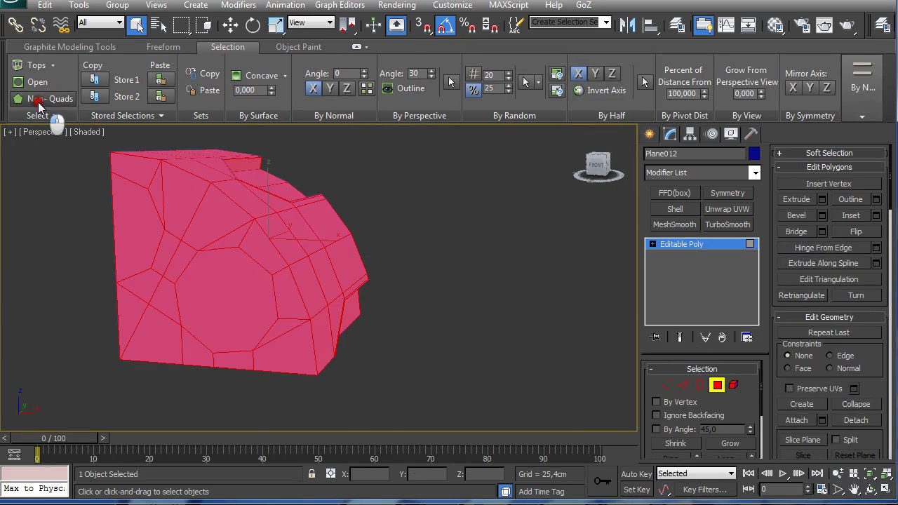
pyautogui.click(38, 105)
pyautogui.keyDown('alt'); pyautogui.moveTo(191, 222); pyautogui.dragTo(149, 202, button='middle'); pyautogui.keyUp('alt')
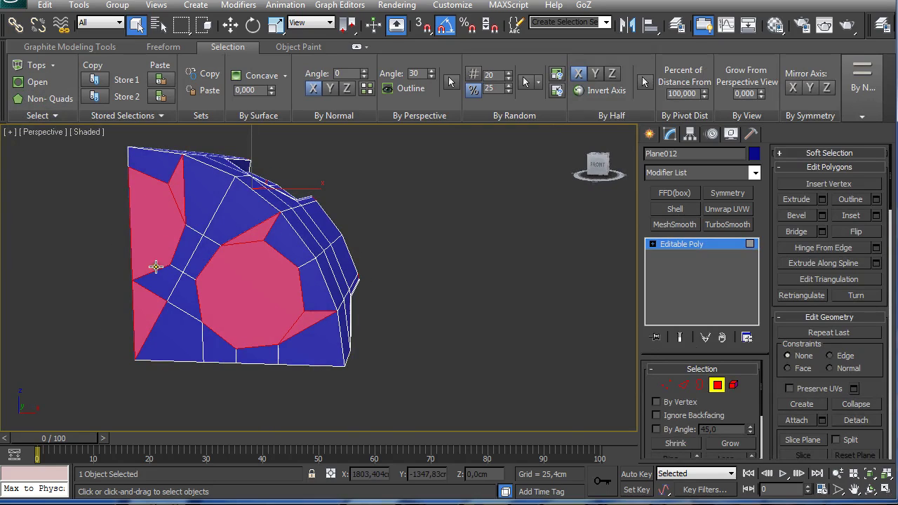
pyautogui.keyDown('alt'); pyautogui.moveTo(155, 267); pyautogui.dragTo(253, 184, button='middle'); pyautogui.keyUp('alt')
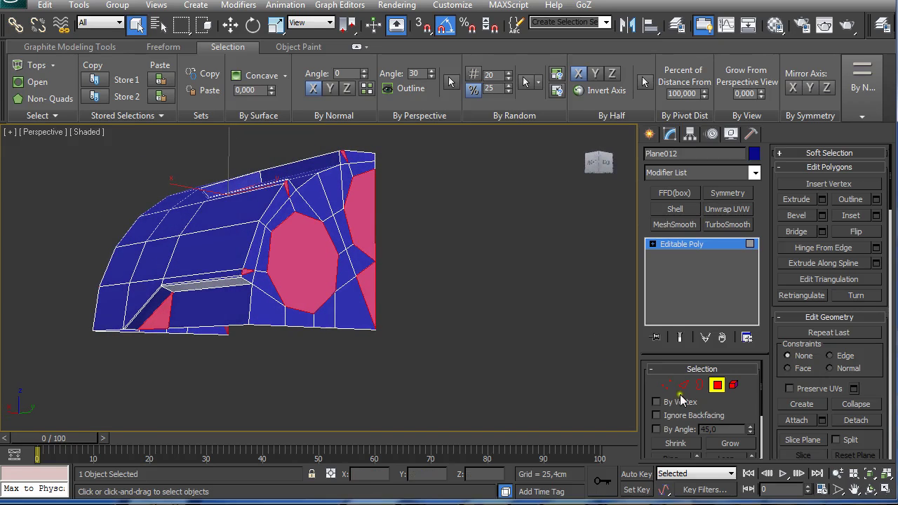
pyautogui.click(717, 385)
# Mirror the mesh across its left border edges with Symmetry and collapse it.
pyautogui.press('f')
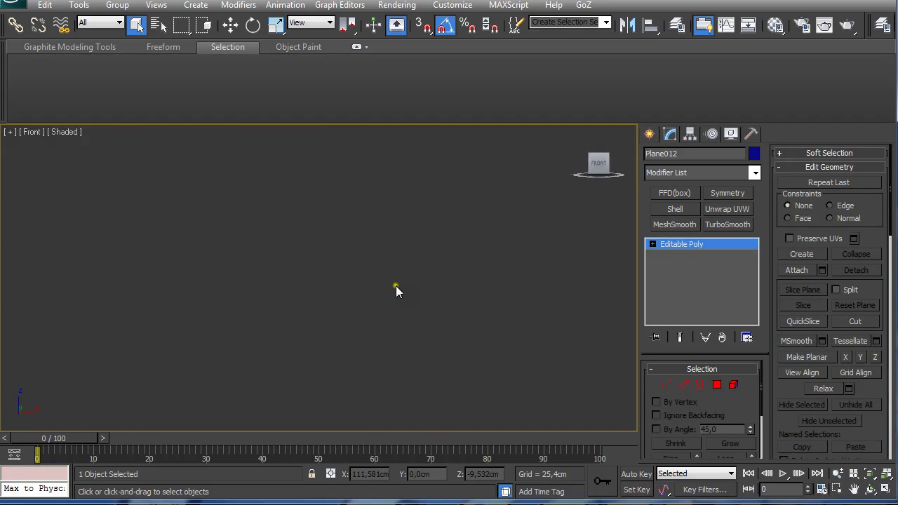
pyautogui.press('z')
pyautogui.moveTo(387, 305); pyautogui.dragTo(423, 291, button='middle')
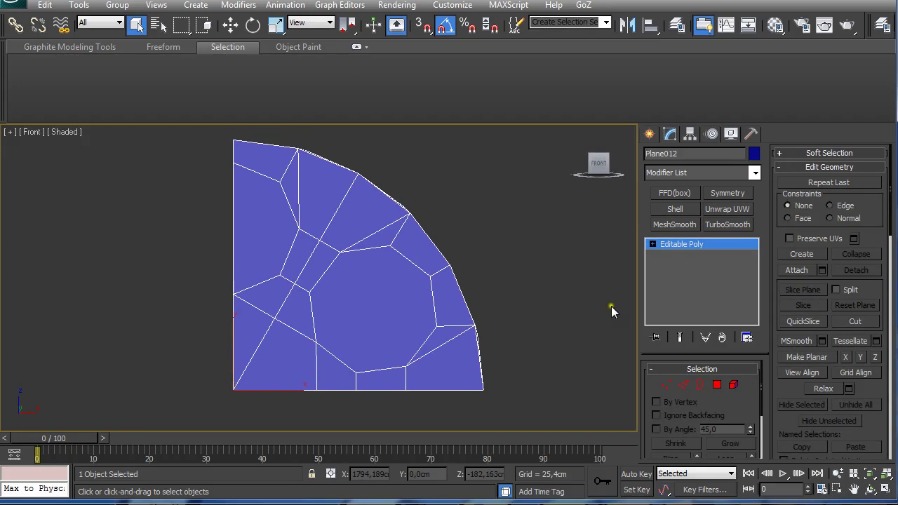
pyautogui.press('2')
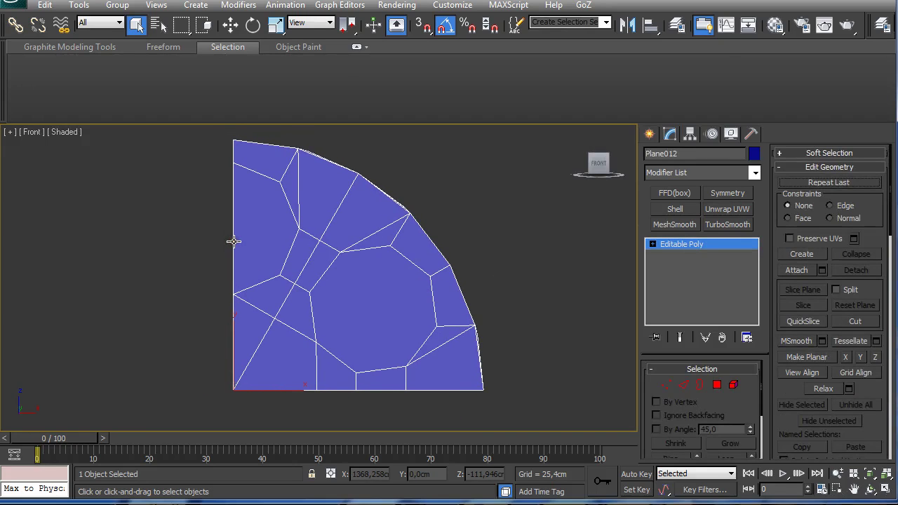
pyautogui.click(234, 241)
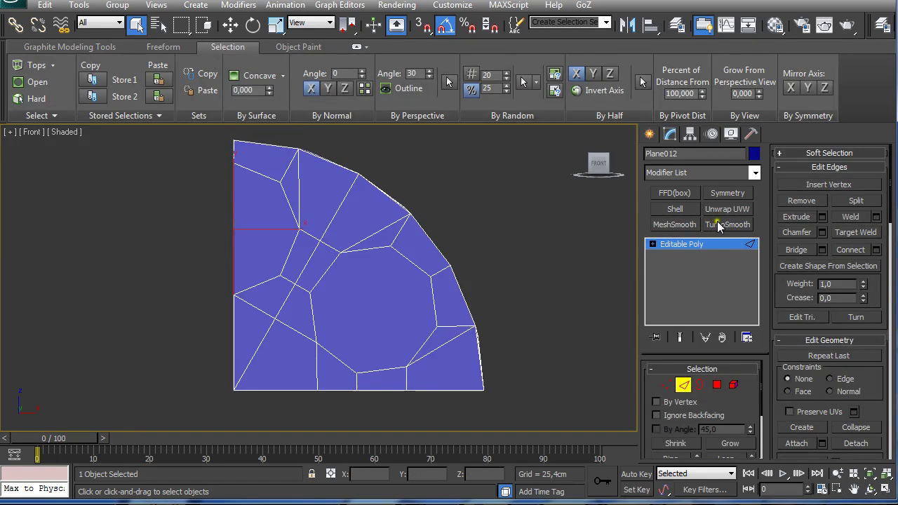
pyautogui.click(725, 194)
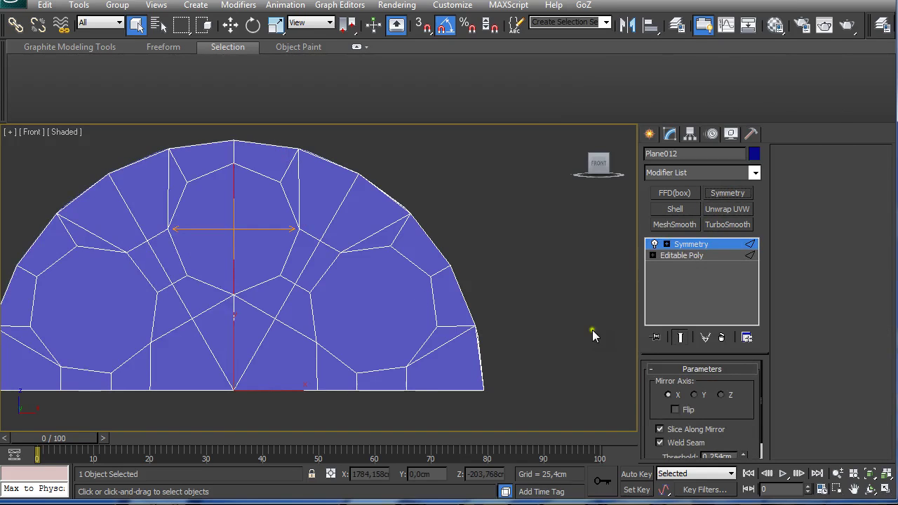
pyautogui.rightClick(682, 250)
pyautogui.click(706, 371)
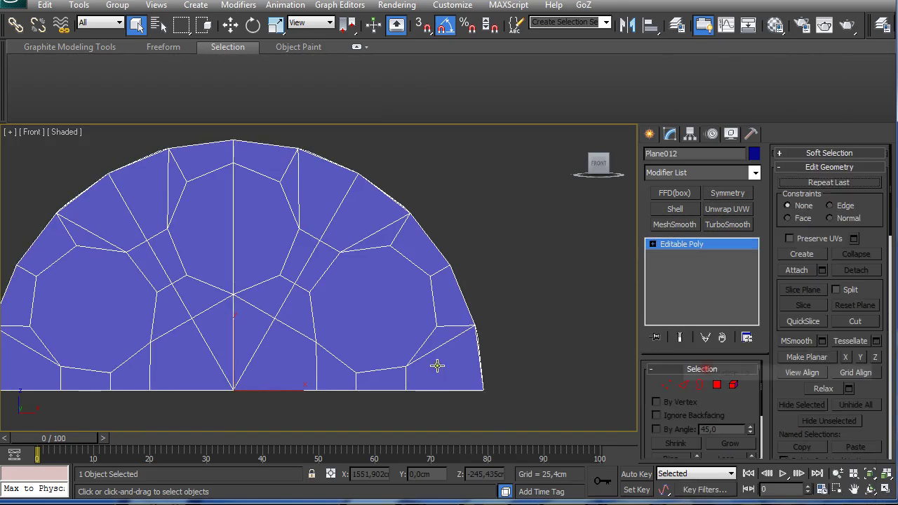
# Add a second Symmetry on the Z axis and collapse it to complete the disc.
pyautogui.moveTo(438, 365); pyautogui.dragTo(420, 312, button='middle')
pyautogui.click(359, 344)
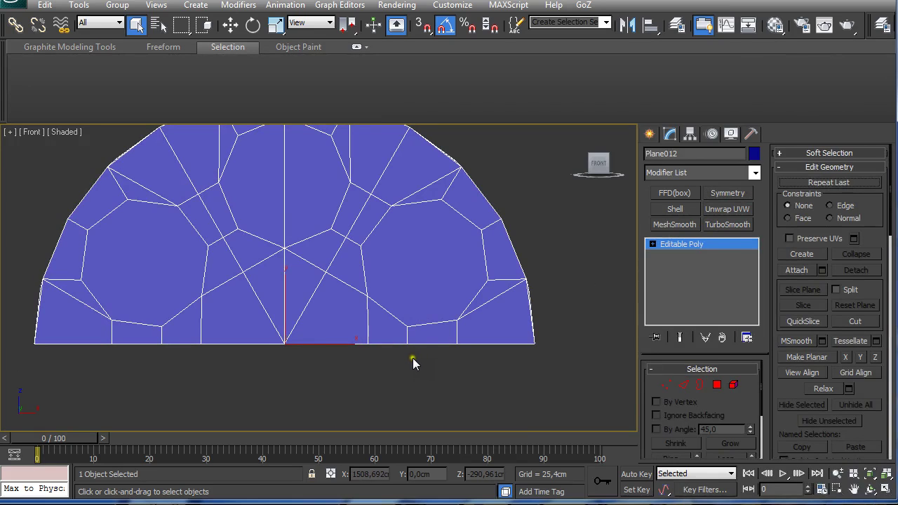
pyautogui.press('2')
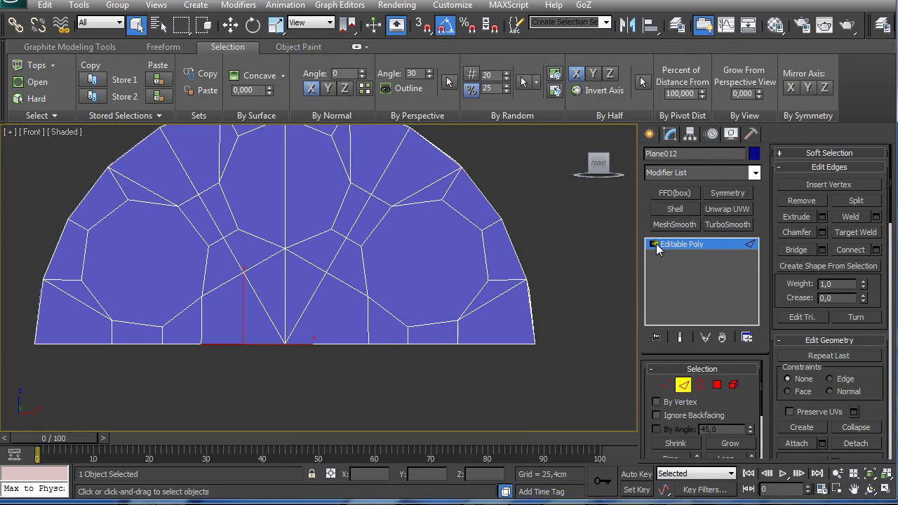
pyautogui.click(726, 194)
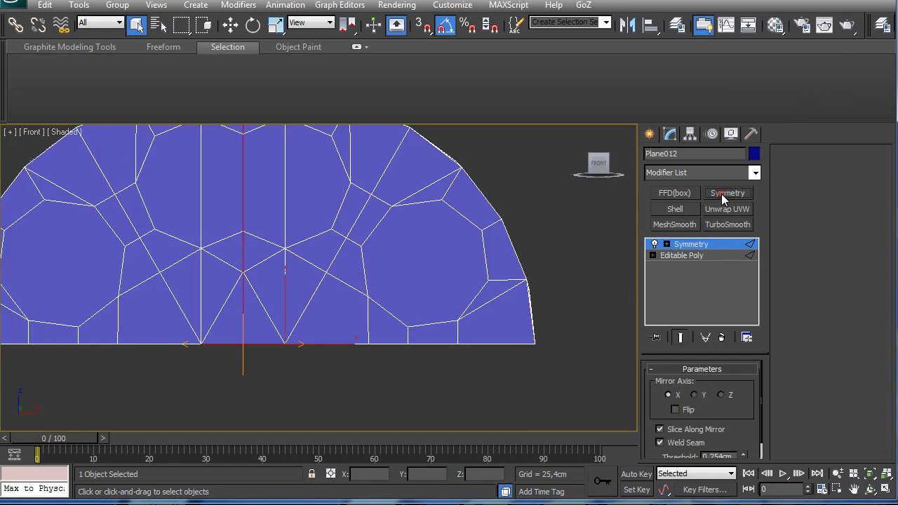
pyautogui.click(722, 396)
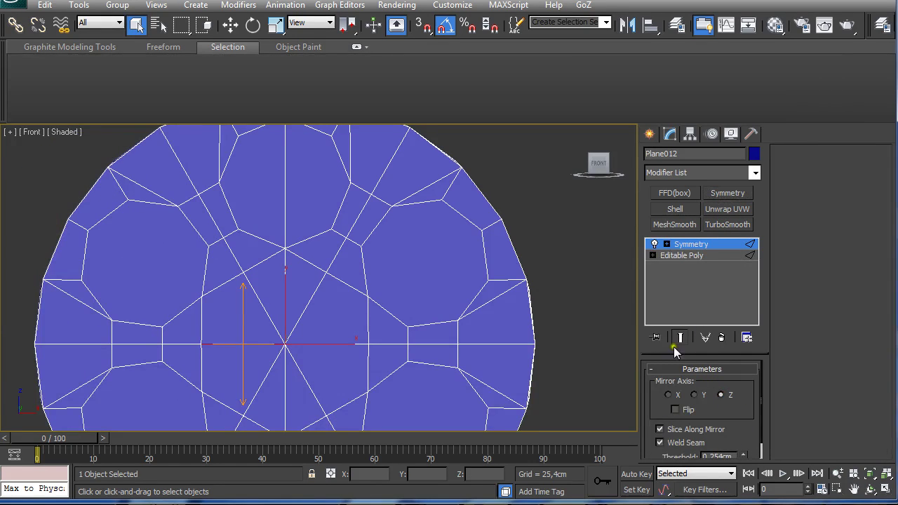
pyautogui.rightClick(702, 249)
pyautogui.click(764, 370)
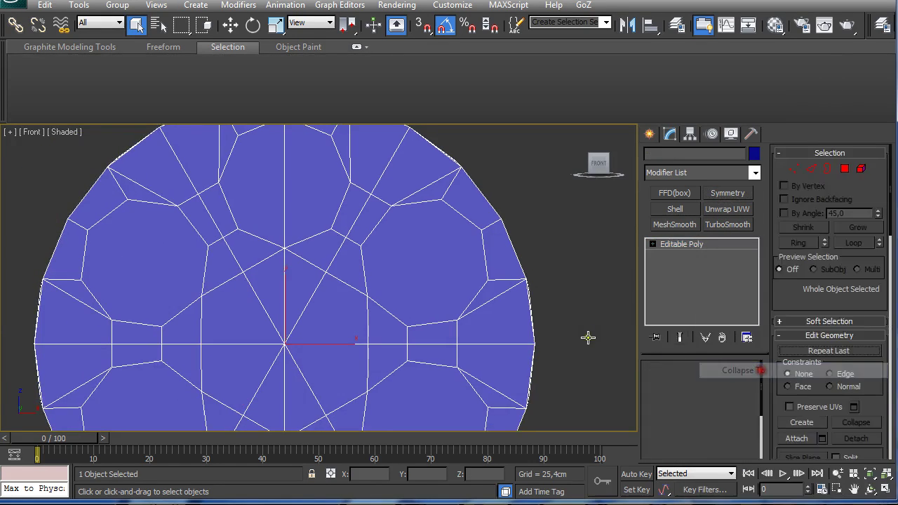
# Return to a framed front view of the complete disc.
pyautogui.scroll(-4, 355, 290)
pyautogui.moveTo(300, 283)
pyautogui.keyDown('alt'); pyautogui.mouseDown(button='middle')
pyautogui.moveTo(281, 284)
pyautogui.moveTo(538, 287)
pyautogui.moveTo(301, 246)
pyautogui.moveTo(298, 278)
pyautogui.mouseUp(button='middle'); pyautogui.keyUp('alt')
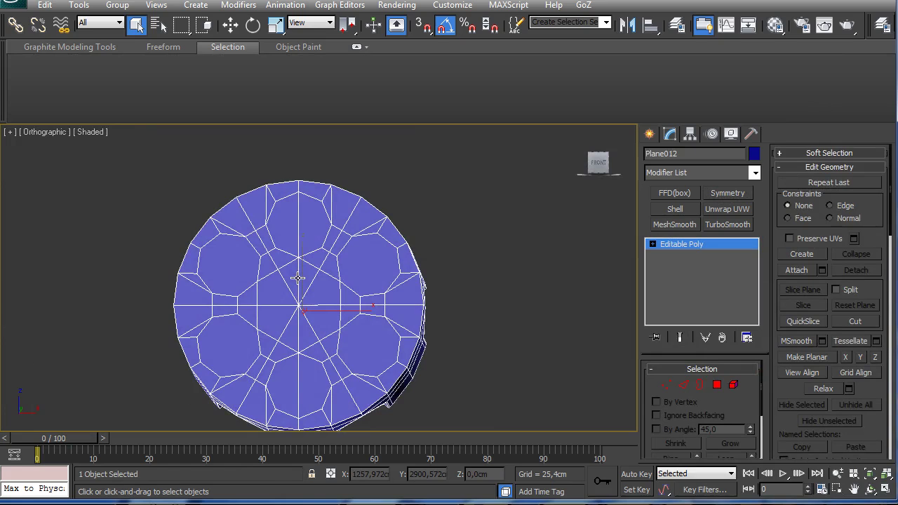
pyautogui.press('f')
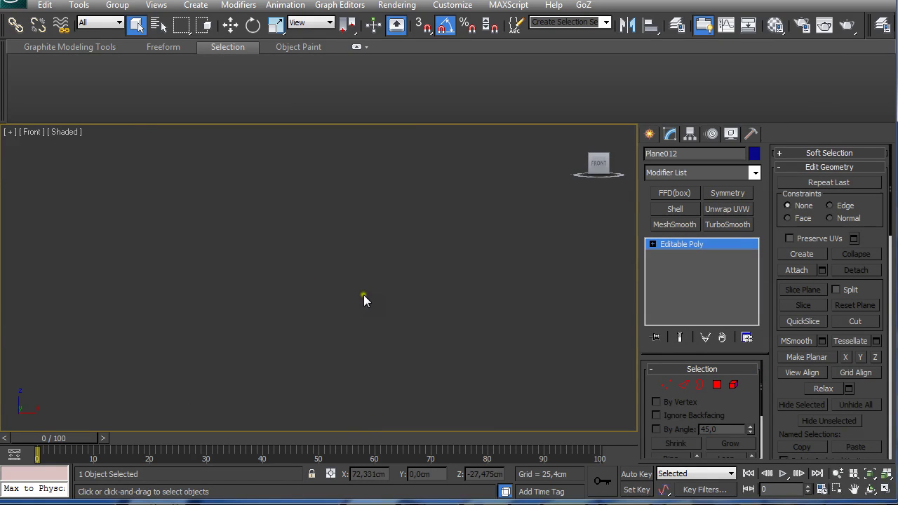
pyautogui.press('z')
pyautogui.scroll(2, 365, 273)
# Select the six octagonal chamber polygons in the ring: top, left, lower-left, bottom and right.
pyautogui.scroll(-2, 369, 274)
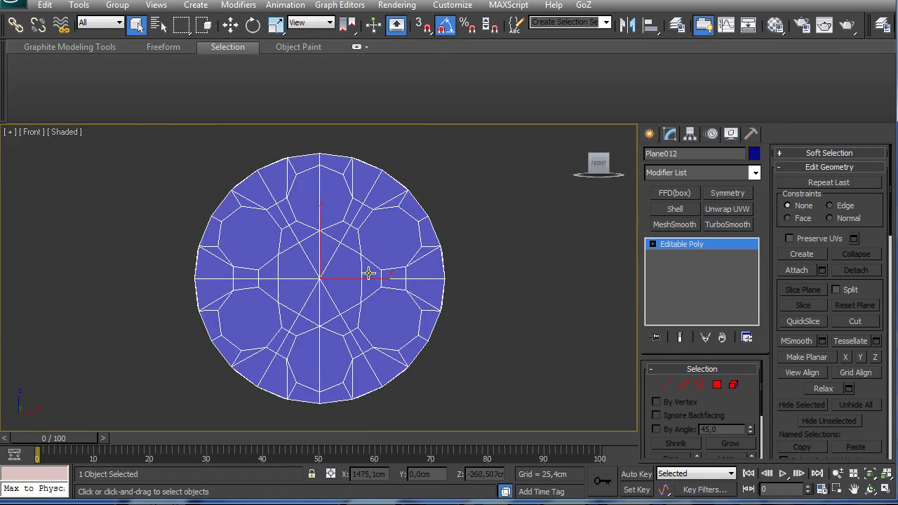
pyautogui.moveTo(369, 274); pyautogui.dragTo(366, 265, button='middle')
pyautogui.press('4')
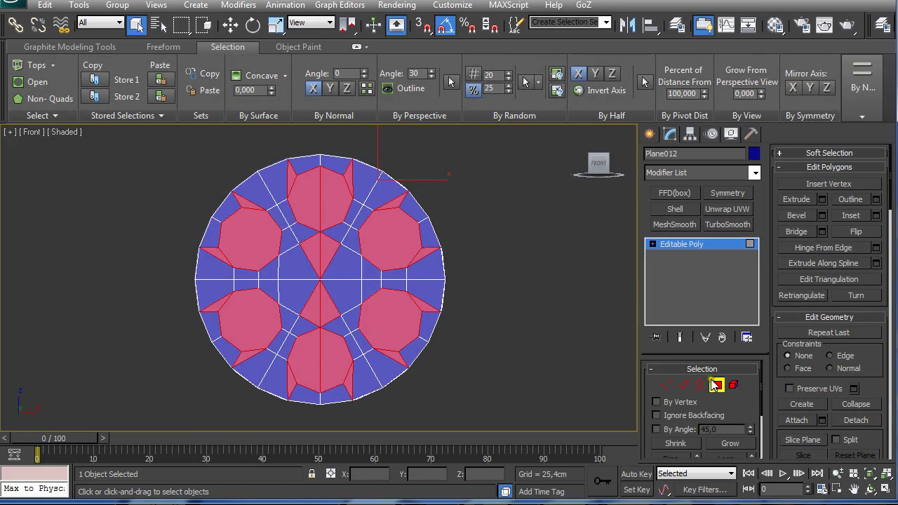
pyautogui.click(521, 274)
pyautogui.click(310, 199)
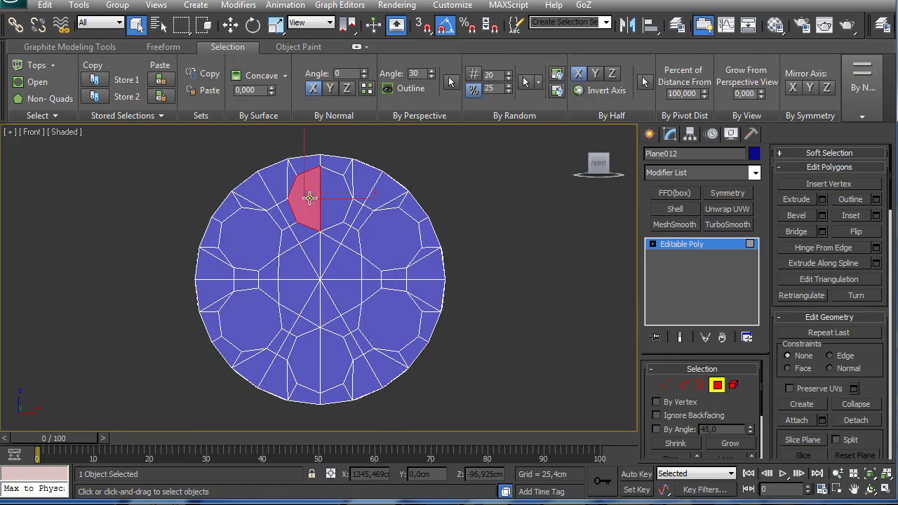
pyautogui.keyDown('ctrl'); pyautogui.click(332, 210); pyautogui.keyUp('ctrl')
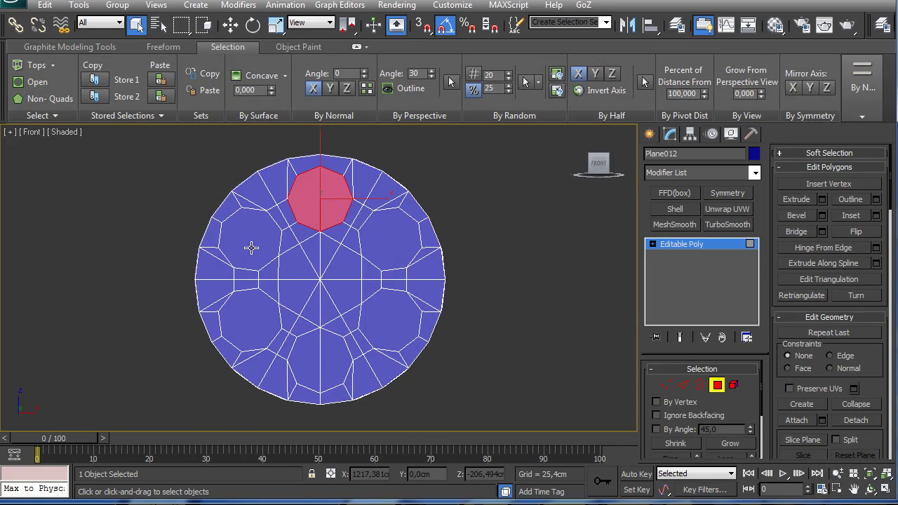
pyautogui.keyDown('ctrl'); pyautogui.click(251, 247); pyautogui.keyUp('ctrl')
pyautogui.keyDown('ctrl'); pyautogui.click(254, 320); pyautogui.keyUp('ctrl')
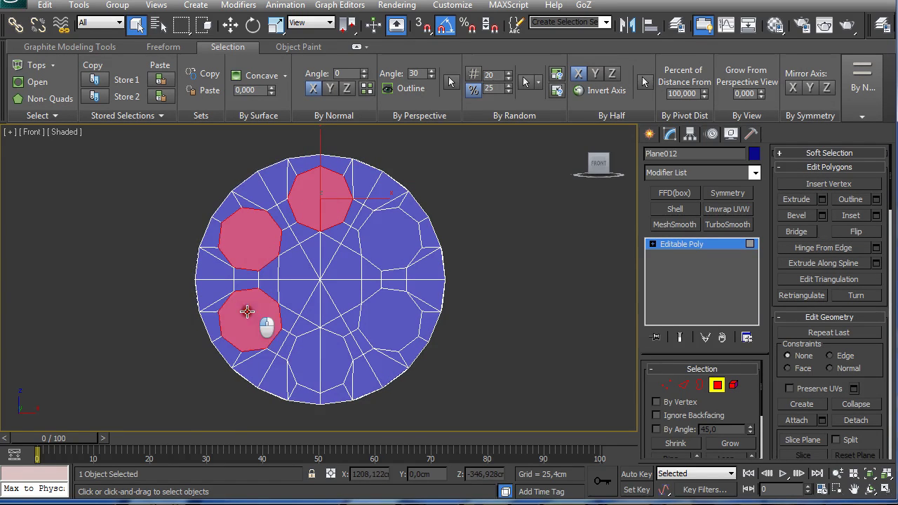
pyautogui.keyDown('ctrl'); pyautogui.click(306, 356); pyautogui.keyUp('ctrl')
pyautogui.keyDown('ctrl'); pyautogui.click(329, 363); pyautogui.keyUp('ctrl')
pyautogui.keyDown('ctrl'); pyautogui.click(393, 247); pyautogui.keyUp('ctrl')
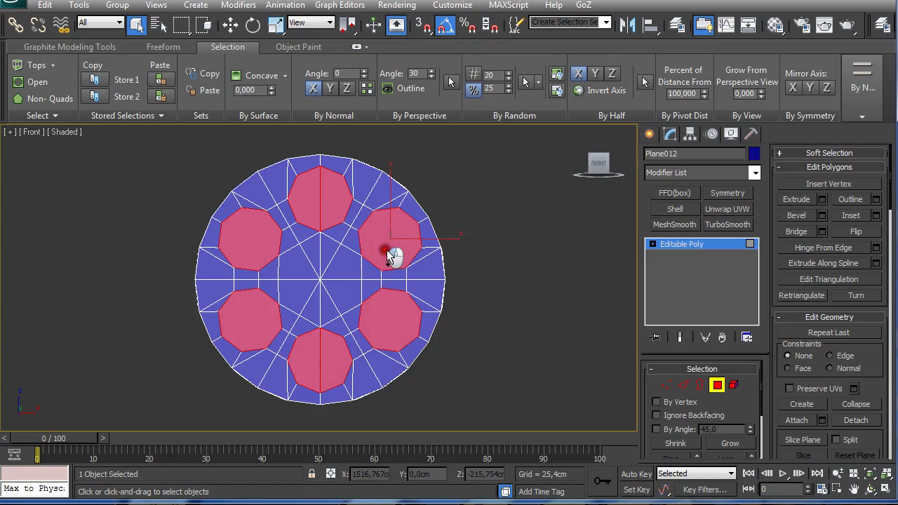
pyautogui.keyDown('alt'); pyautogui.moveTo(331, 247); pyautogui.dragTo(273, 203, button='middle'); pyautogui.keyUp('alt')
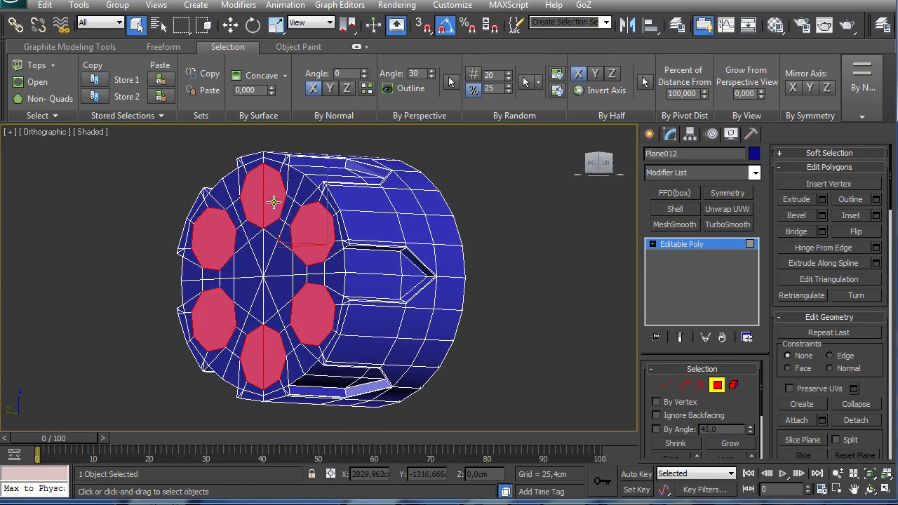
pyautogui.keyDown('alt'); pyautogui.moveTo(176, 221); pyautogui.dragTo(181, 255, button='middle'); pyautogui.keyUp('alt')
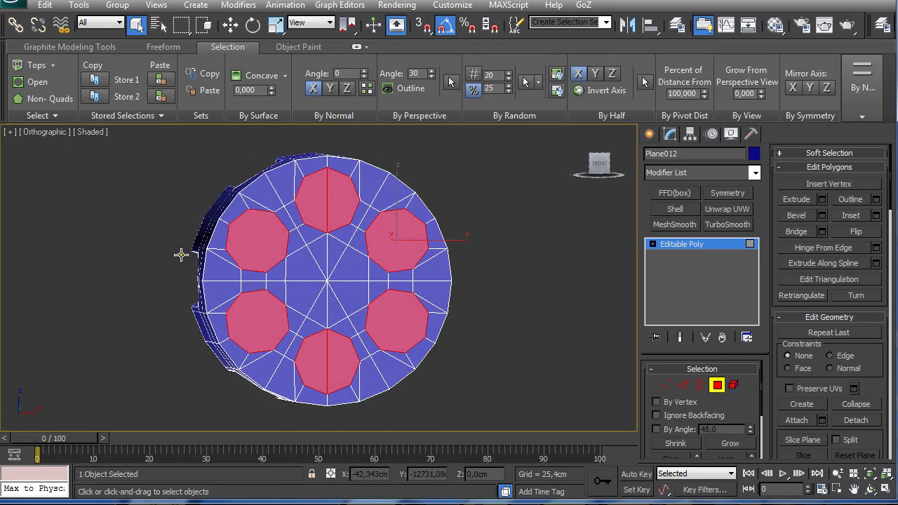
pyautogui.keyDown('alt'); pyautogui.moveTo(353, 255); pyautogui.dragTo(341, 244, button='middle'); pyautogui.keyUp('alt')
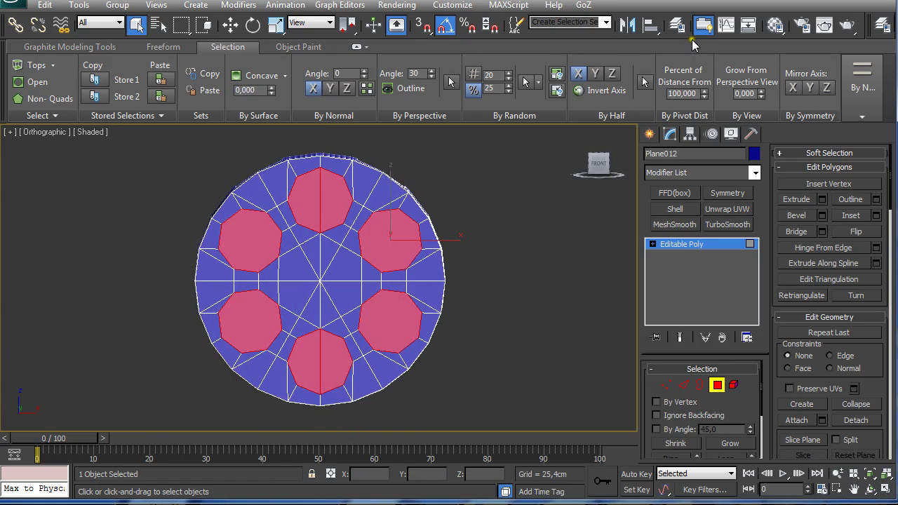
# Inset the six selected chamber faces by 1,0cm.
pyautogui.click(47, 47)
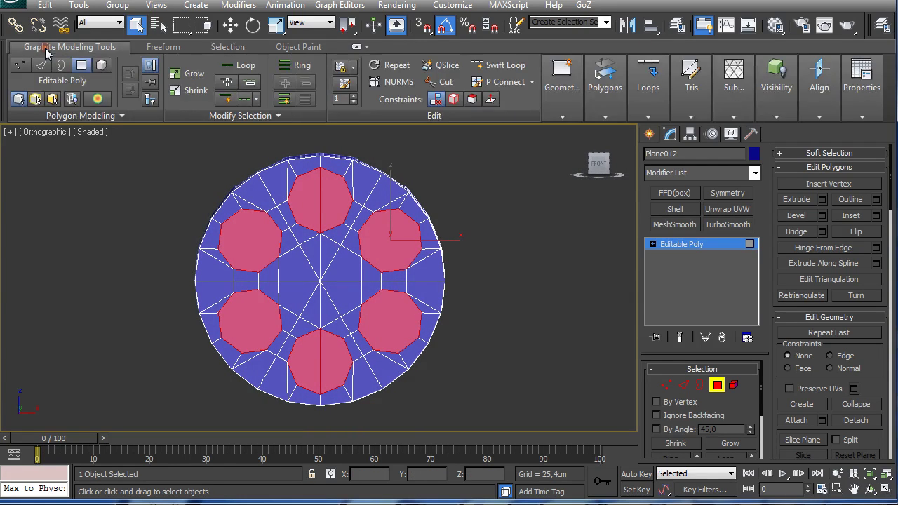
pyautogui.moveTo(605, 112)
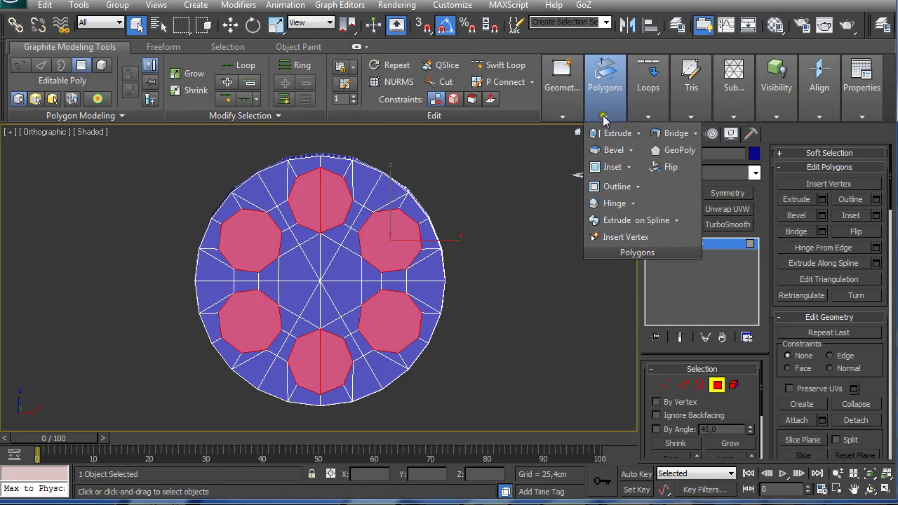
pyautogui.click(602, 134)
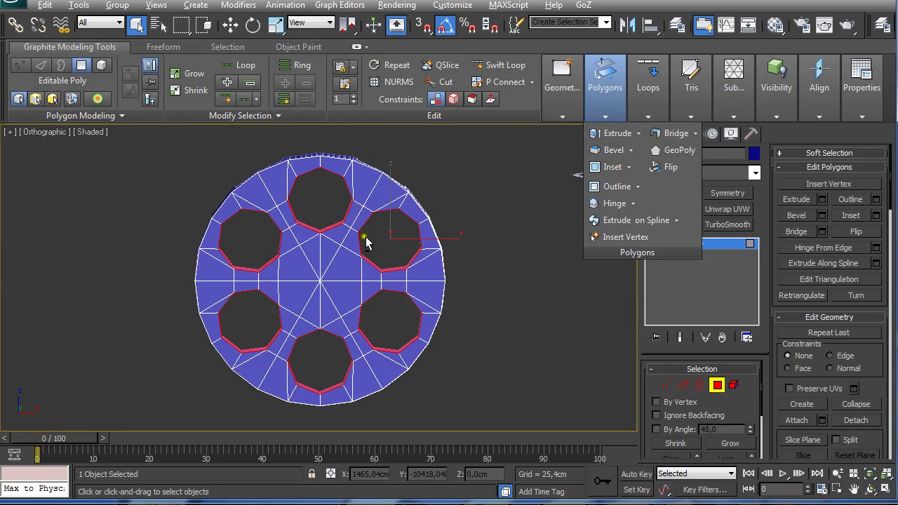
pyautogui.keyDown('alt'); pyautogui.moveTo(365, 237); pyautogui.dragTo(407, 241, button='middle'); pyautogui.keyUp('alt')
pyautogui.press('w')
pyautogui.moveTo(598, 121)
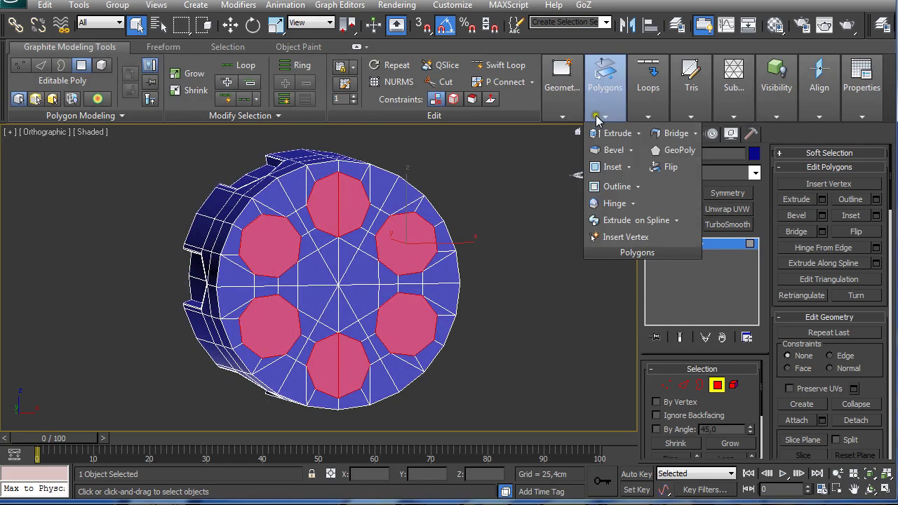
pyautogui.click(610, 168)
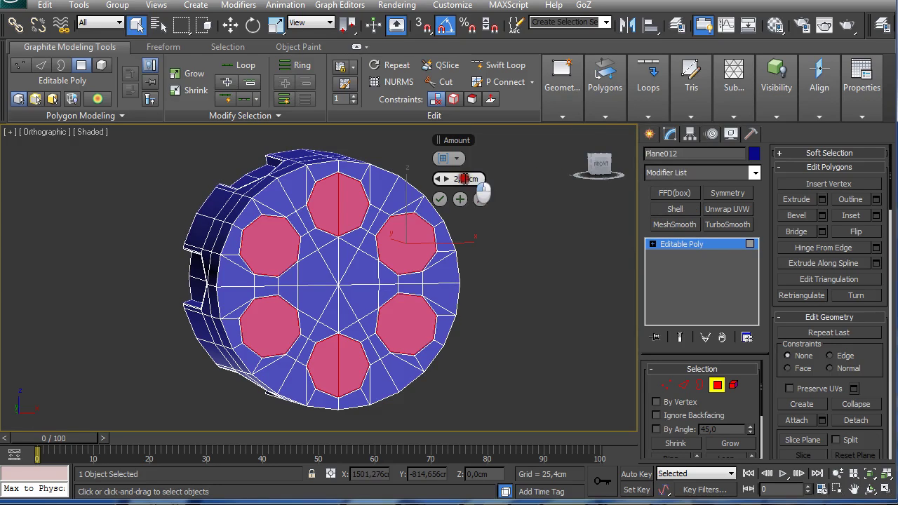
pyautogui.write('1')
pyautogui.press('Return')
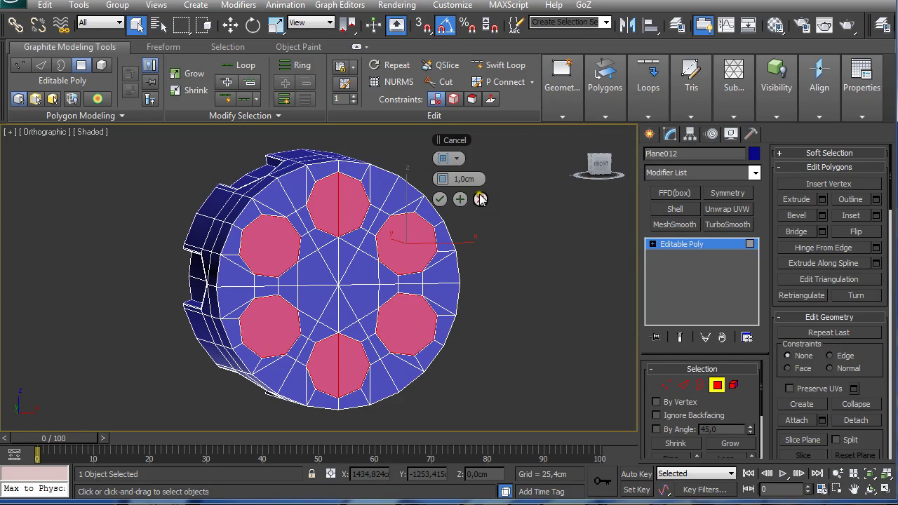
pyautogui.click(439, 200)
# Try Bridge and undo it, then delete the chamber faces to open six holes.
pyautogui.moveTo(621, 118)
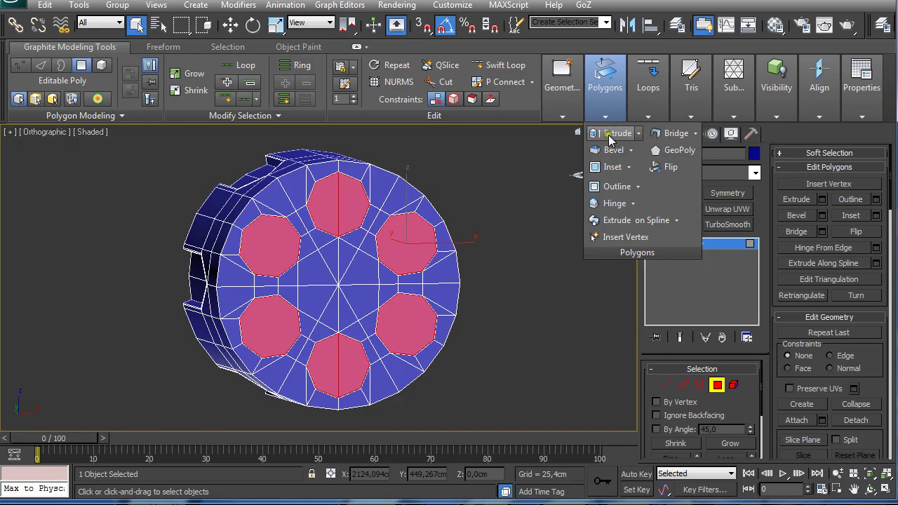
pyautogui.click(677, 134)
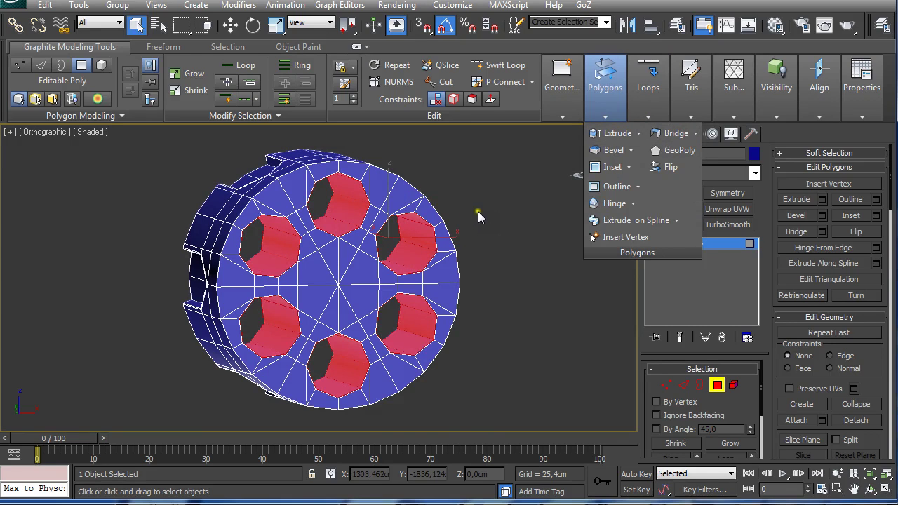
pyautogui.hotkey('ctrl', 'z')
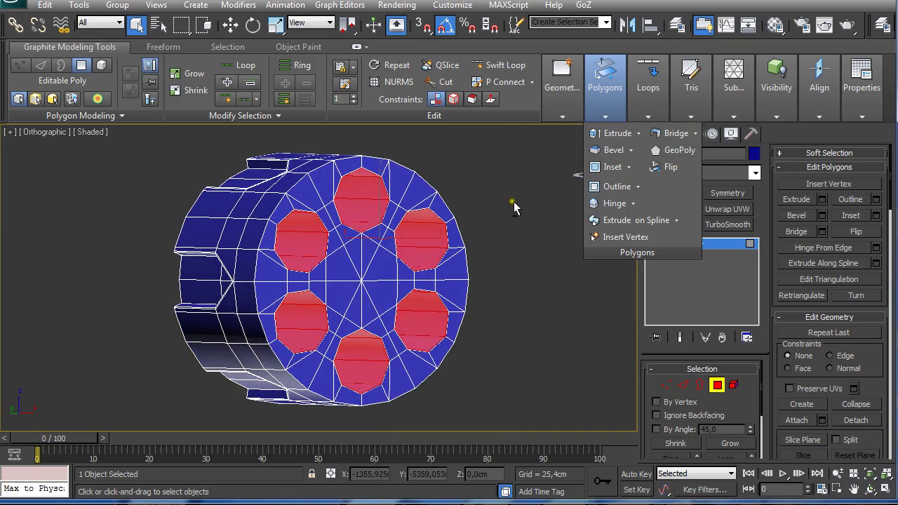
pyautogui.scroll(2, 489, 212)
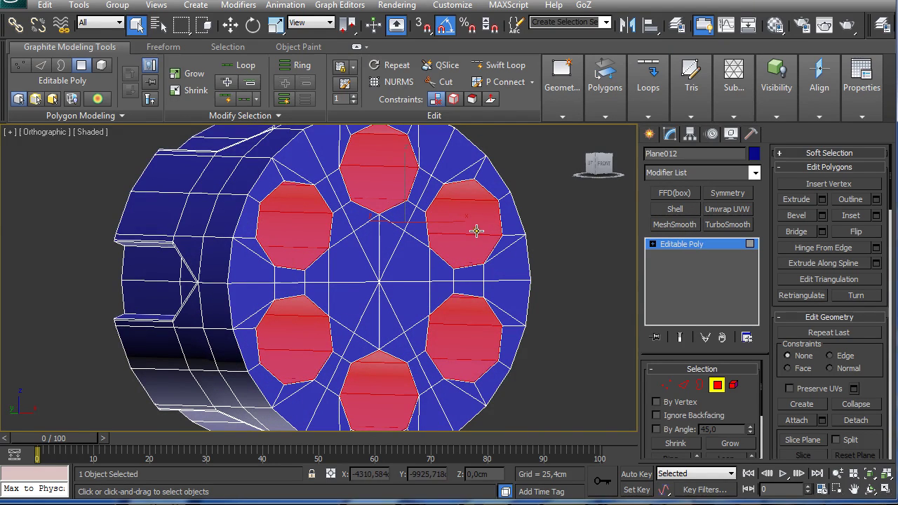
pyautogui.keyDown('alt'); pyautogui.moveTo(354, 230); pyautogui.dragTo(509, 232, button='middle'); pyautogui.keyUp('alt')
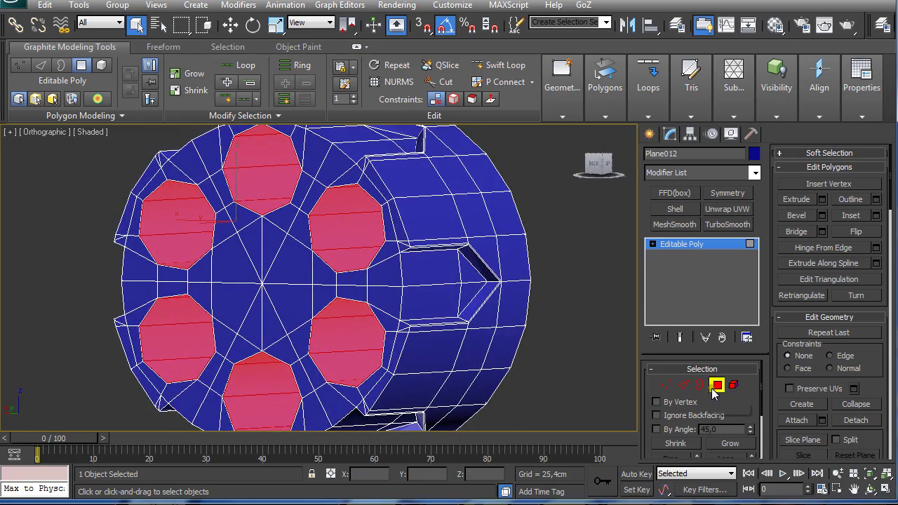
pyautogui.press('Delete')
pyautogui.click(717, 385)
pyautogui.keyDown('alt'); pyautogui.moveTo(311, 266); pyautogui.dragTo(355, 274, button='middle'); pyautogui.keyUp('alt')
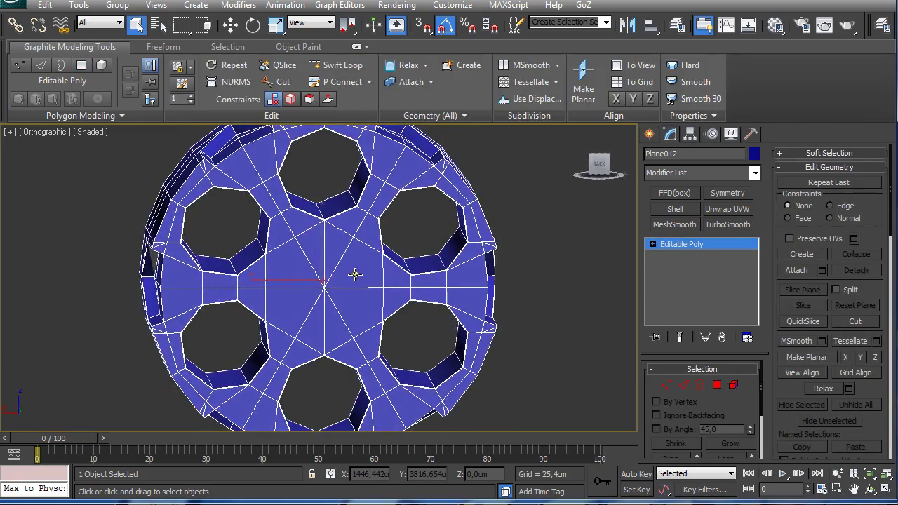
pyautogui.press('2')
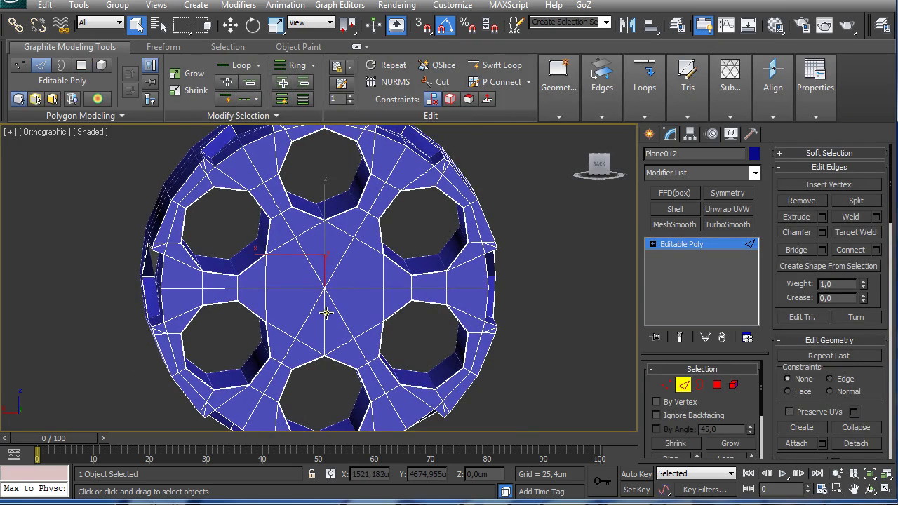
pyautogui.press('f')
pyautogui.scroll(-3, 341, 277)
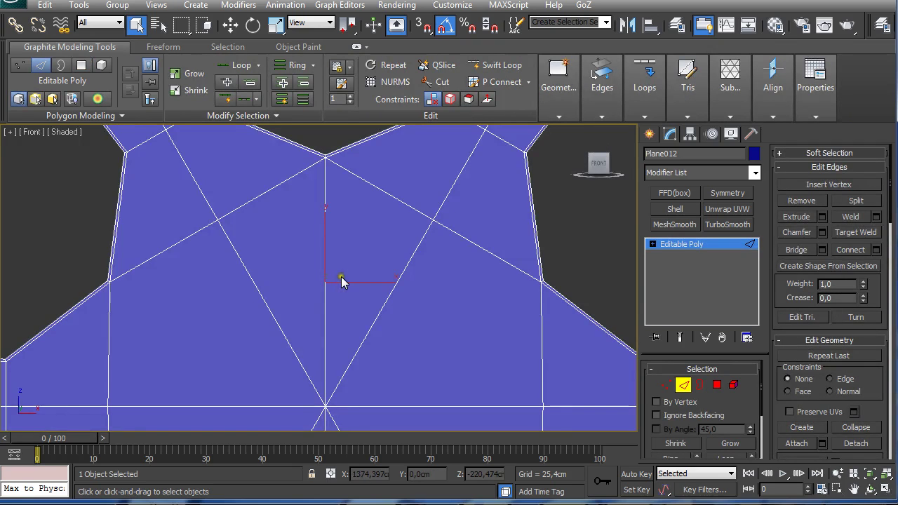
pyautogui.scroll(-2, 341, 280)
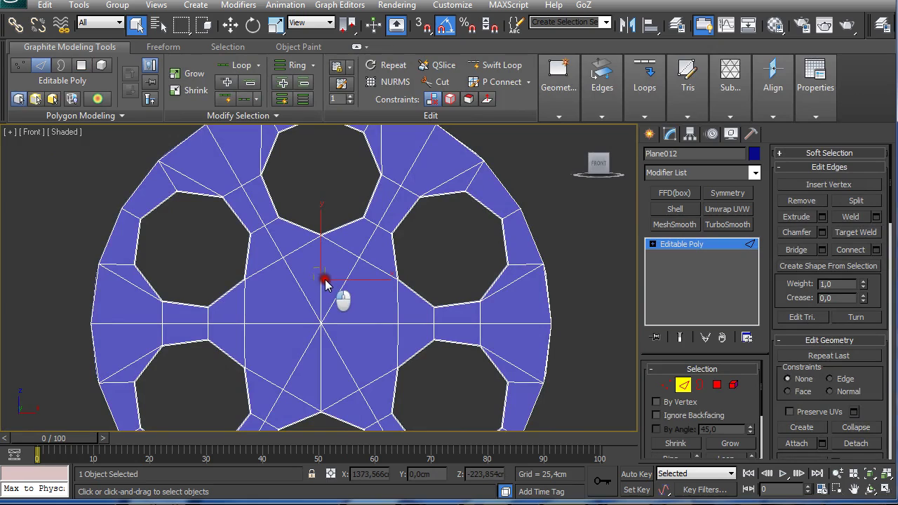
pyautogui.click(326, 379)
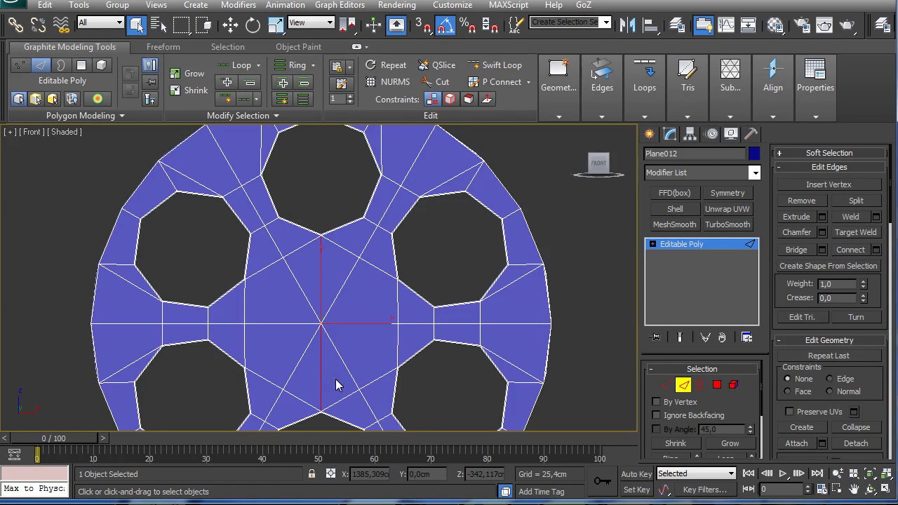
pyautogui.click(337, 384)
pyautogui.moveTo(338, 361); pyautogui.dragTo(339, 331, button='middle')
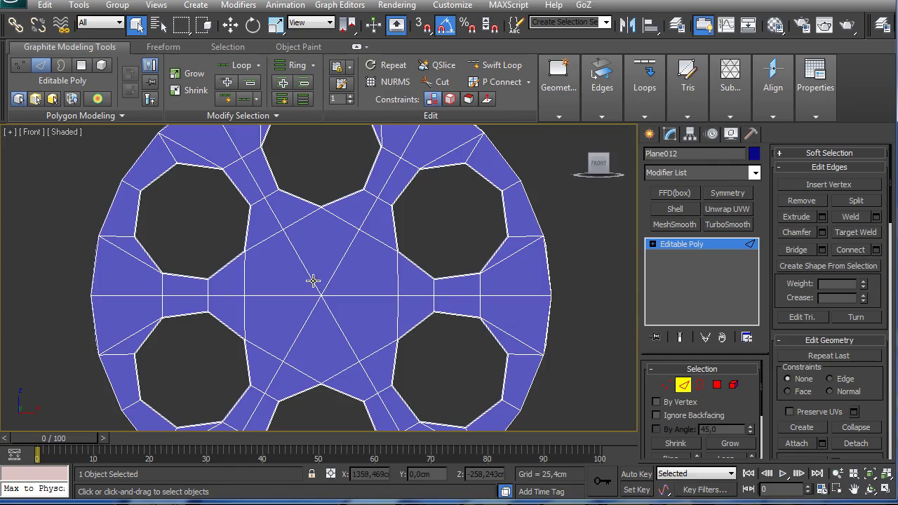
pyautogui.scroll(-3, 313, 281)
pyautogui.keyDown('alt'); pyautogui.moveTo(313, 281); pyautogui.dragTo(519, 287, button='middle'); pyautogui.keyUp('alt')
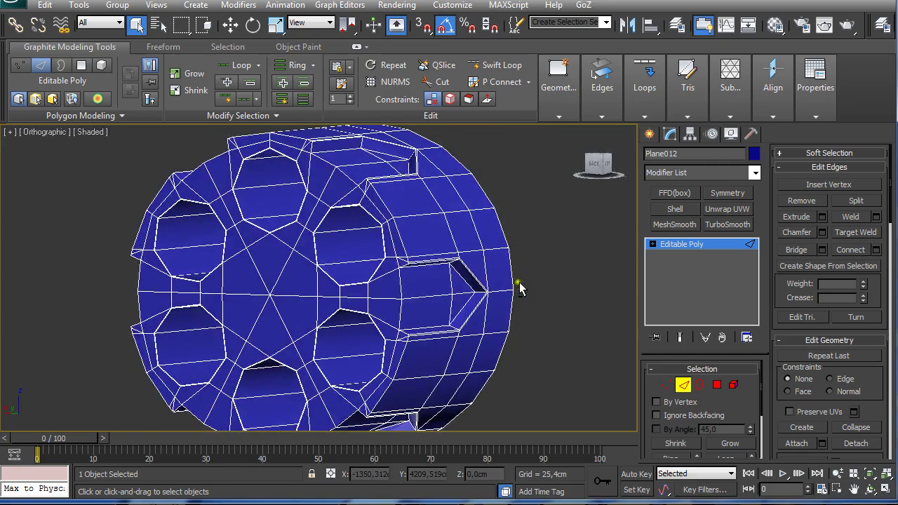
# Select all polygons, filter to Non-Quads to inspect the holed cylinder, then exit Polygon mode.
pyautogui.click(717, 385)
pyautogui.hotkey('ctrl', 'a')
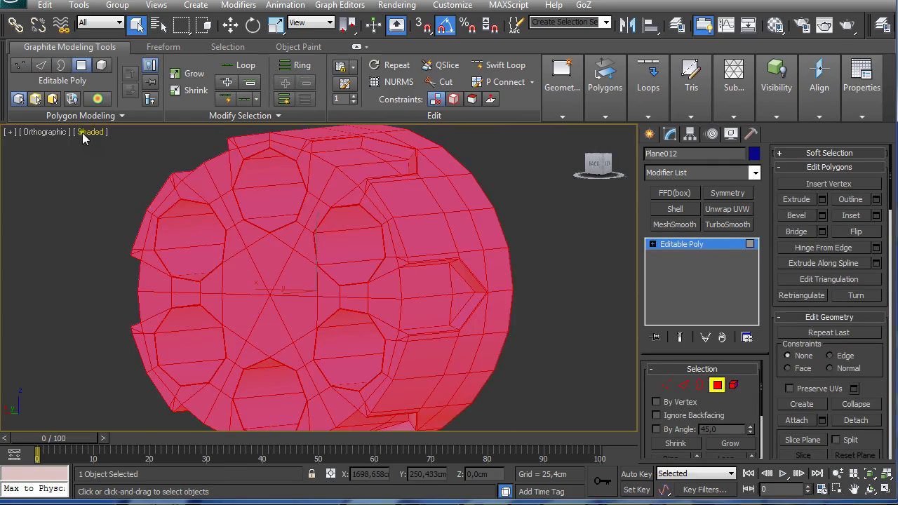
pyautogui.click(226, 47)
pyautogui.click(42, 98)
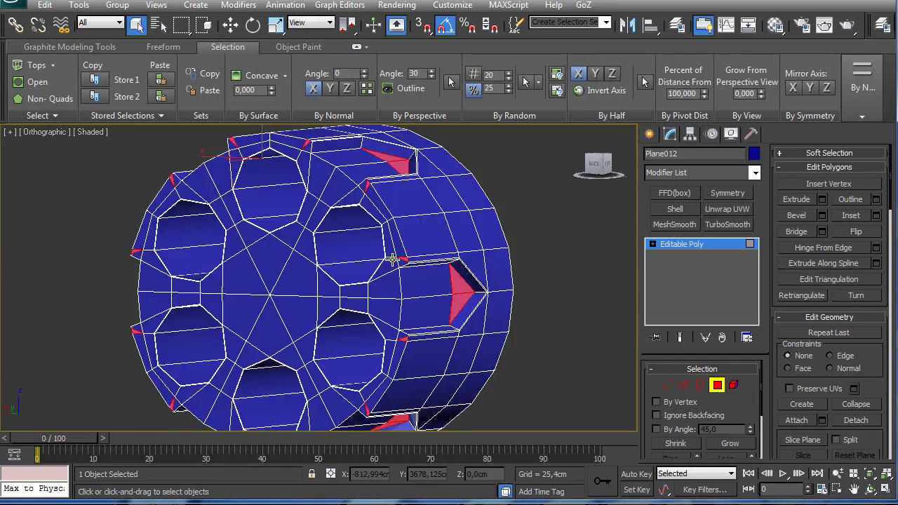
pyautogui.keyDown('alt'); pyautogui.moveTo(392, 260); pyautogui.dragTo(200, 240, button='middle'); pyautogui.keyUp('alt')
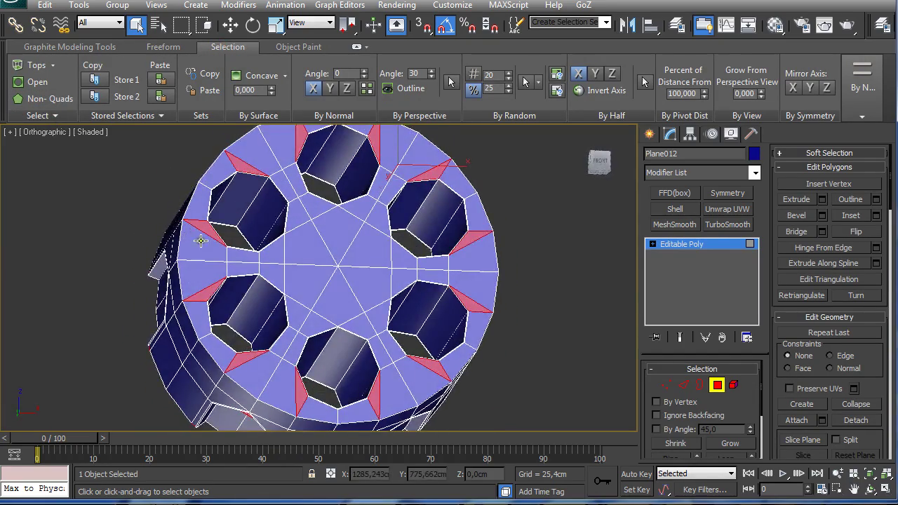
pyautogui.keyDown('alt'); pyautogui.moveTo(288, 242); pyautogui.dragTo(417, 295, button='middle'); pyautogui.keyUp('alt')
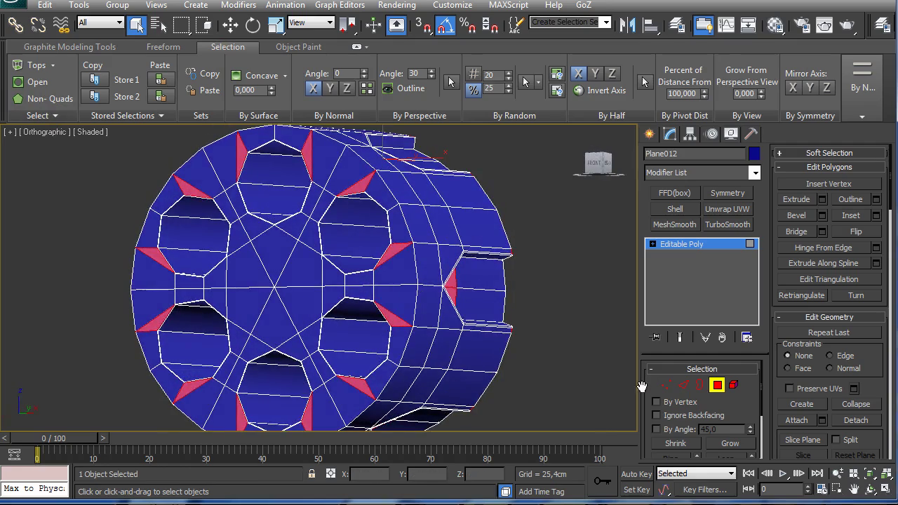
pyautogui.click(718, 385)
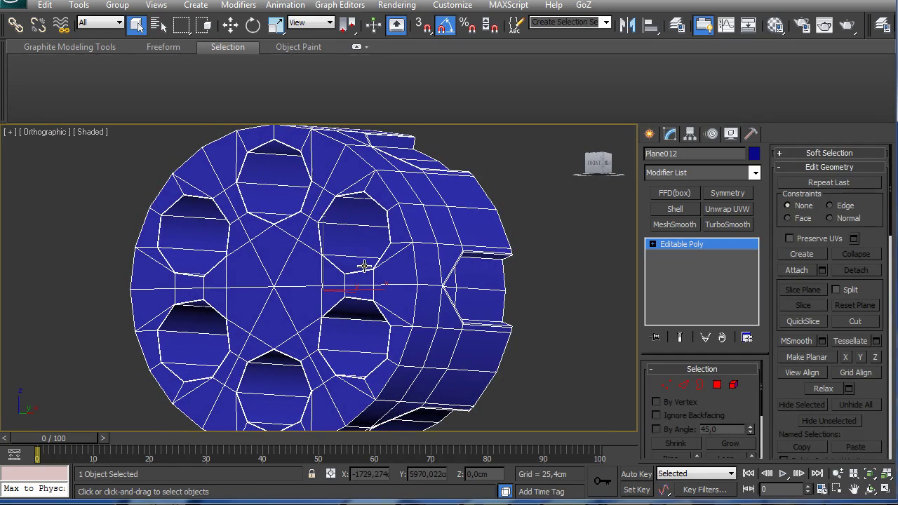
pyautogui.keyDown('alt'); pyautogui.moveTo(365, 266); pyautogui.dragTo(546, 252, button='middle'); pyautogui.keyUp('alt')
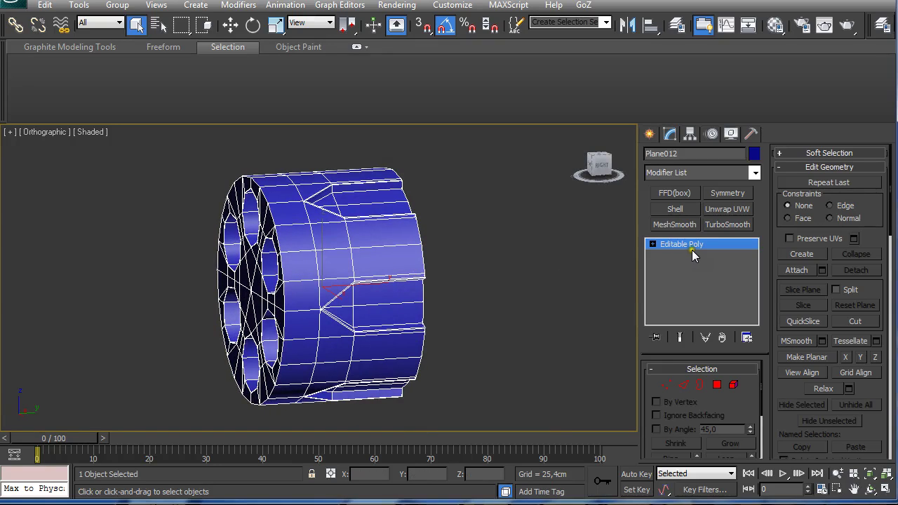
pyautogui.click(666, 225)
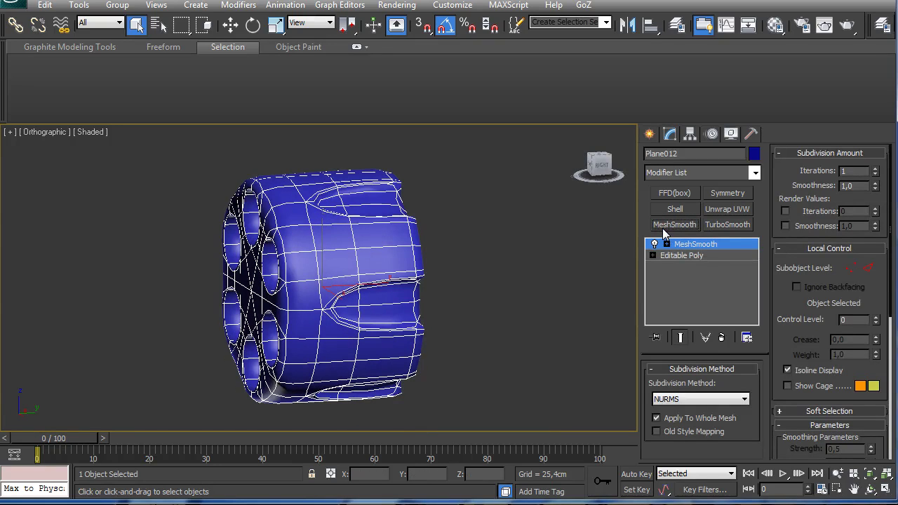
pyautogui.click(876, 168)
pyautogui.click(466, 260)
pyautogui.keyDown('alt'); pyautogui.moveTo(465, 260); pyautogui.dragTo(366, 255, button='middle'); pyautogui.keyUp('alt')
pyautogui.press('p')
pyautogui.press('z')
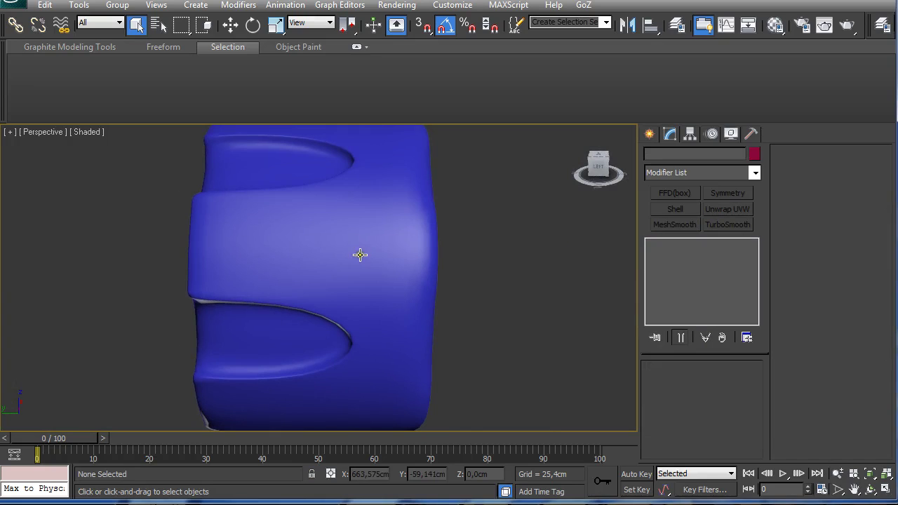
pyautogui.click(398, 255)
# Remove MeshSmooth and Connect the side edge ring with a loop slid to about 91.
pyautogui.click(723, 338)
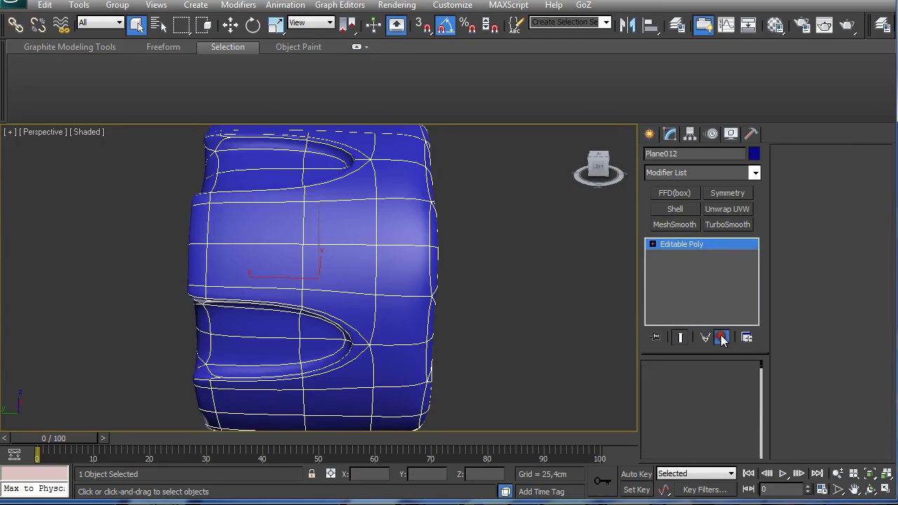
pyautogui.press('2')
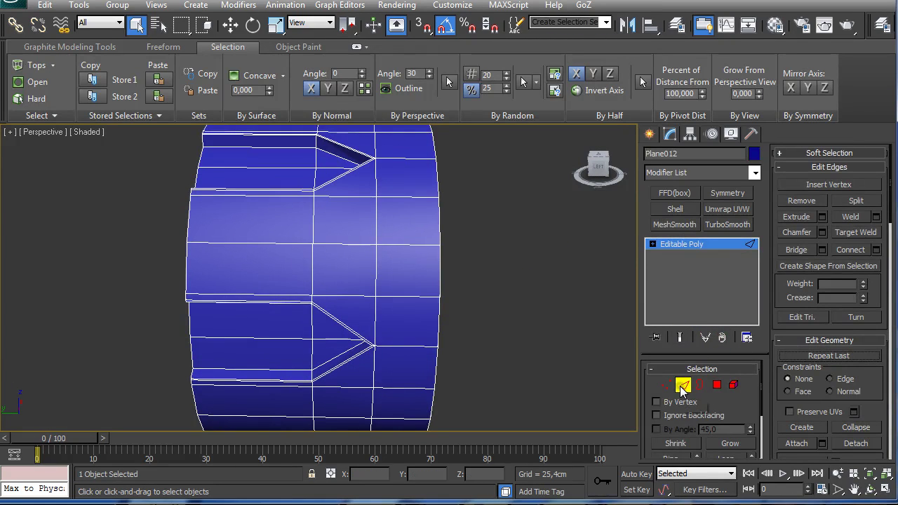
pyautogui.click(411, 195)
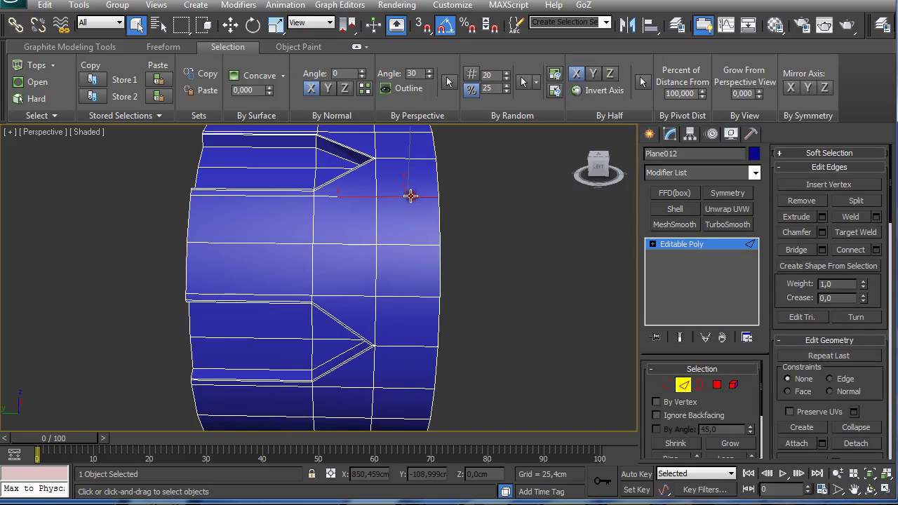
pyautogui.keyDown('shift'); pyautogui.click(403, 244); pyautogui.keyUp('shift')
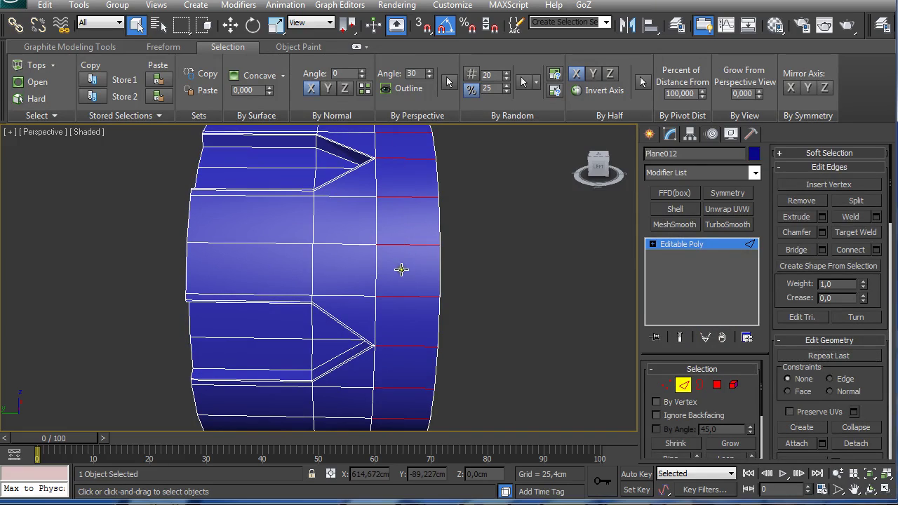
pyautogui.click(83, 47)
pyautogui.moveTo(645, 88)
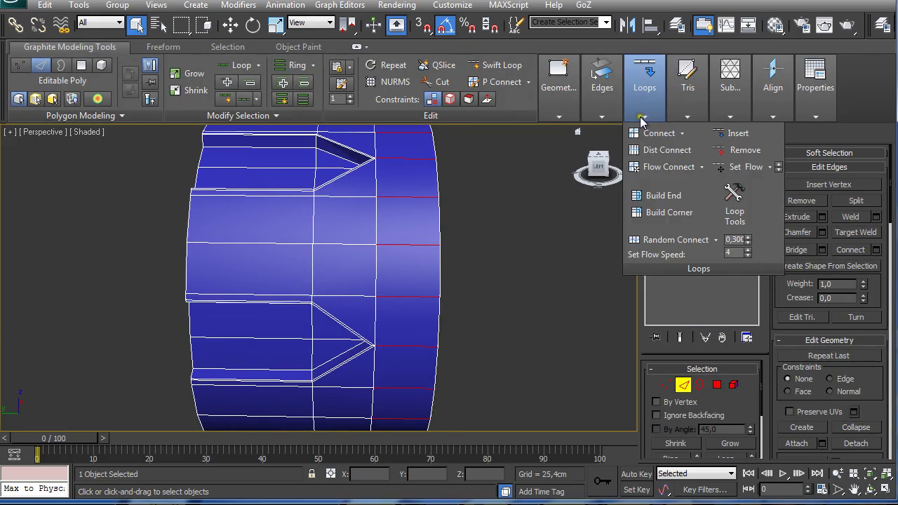
pyautogui.click(651, 133)
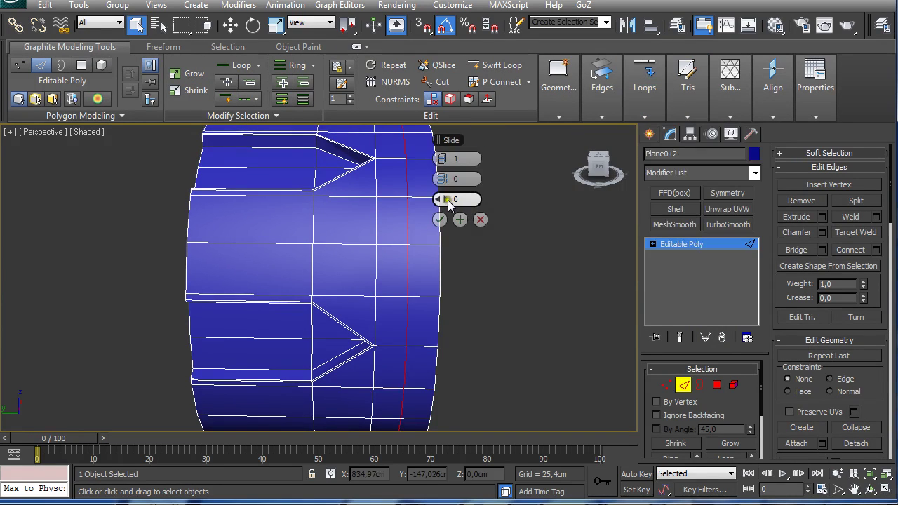
pyautogui.moveTo(449, 199); pyautogui.dragTo(696, 183)
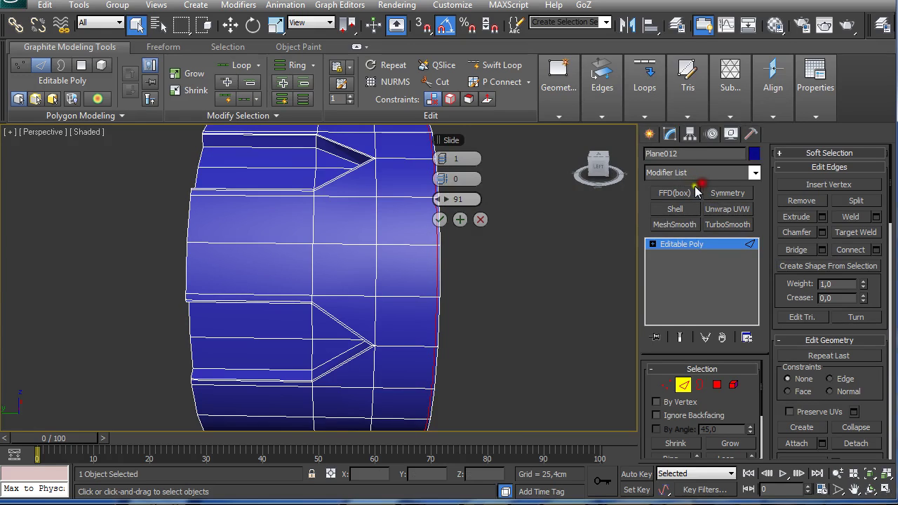
pyautogui.click(443, 219)
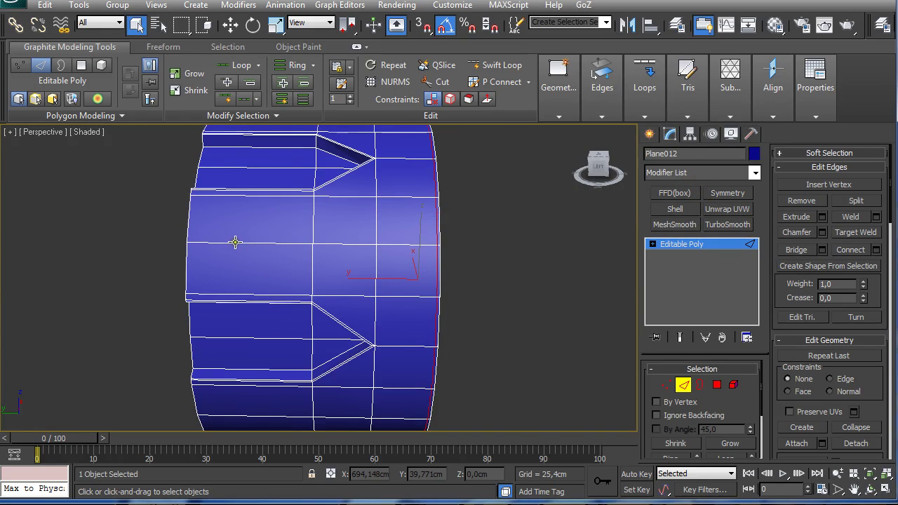
# Connect the left edge ring with a second loop slid to about -94.
pyautogui.keyDown('shift'); pyautogui.click(217, 189); pyautogui.keyUp('shift')
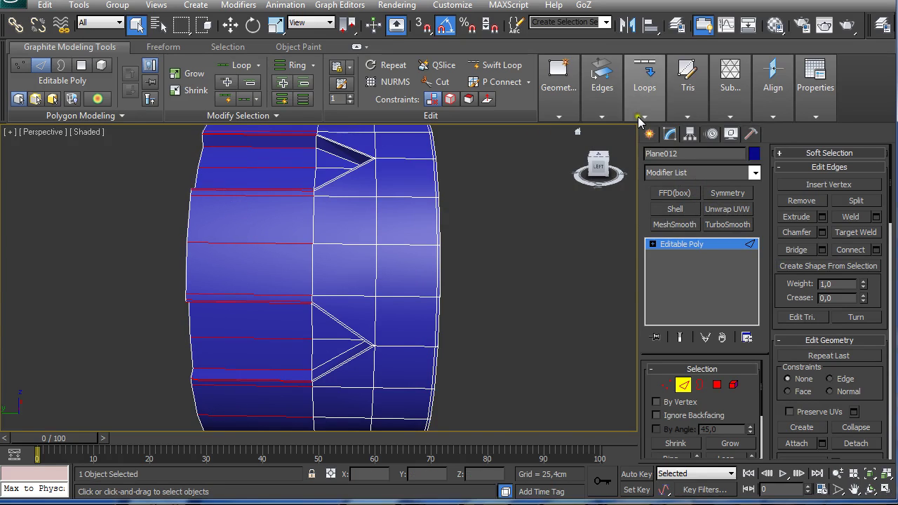
pyautogui.moveTo(645, 116)
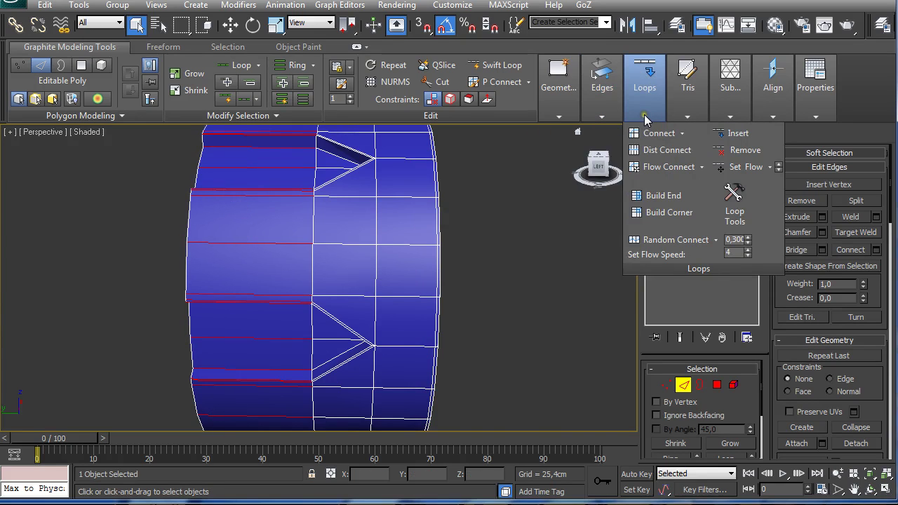
pyautogui.click(649, 135)
pyautogui.moveTo(455, 199); pyautogui.dragTo(504, 189)
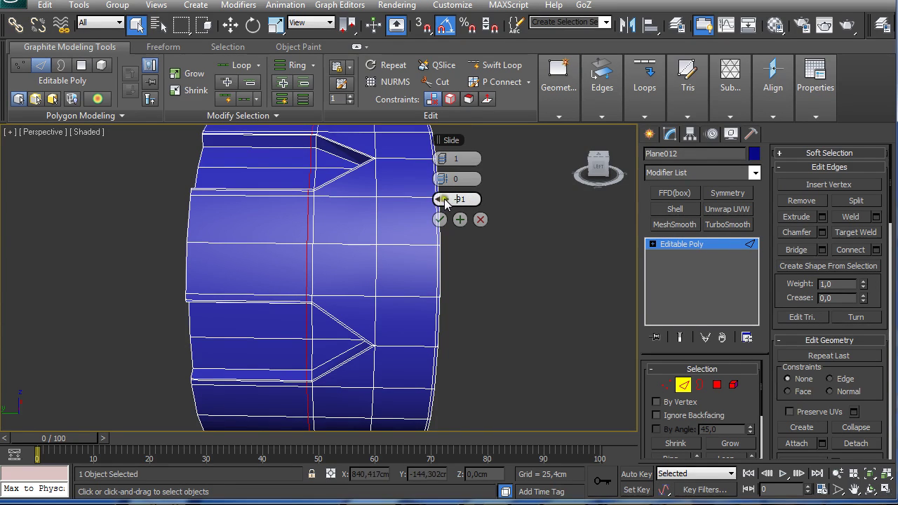
pyautogui.moveTo(442, 199); pyautogui.dragTo(449, 198)
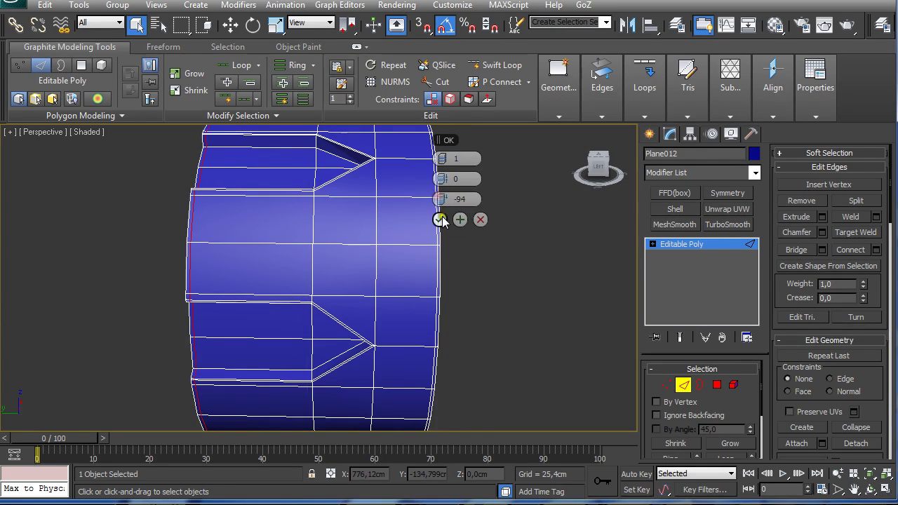
pyautogui.click(440, 220)
pyautogui.click(692, 243)
# Apply MeshSmooth with 2 iterations and orbit to review the rounded chambers and flutes.
pyautogui.click(676, 224)
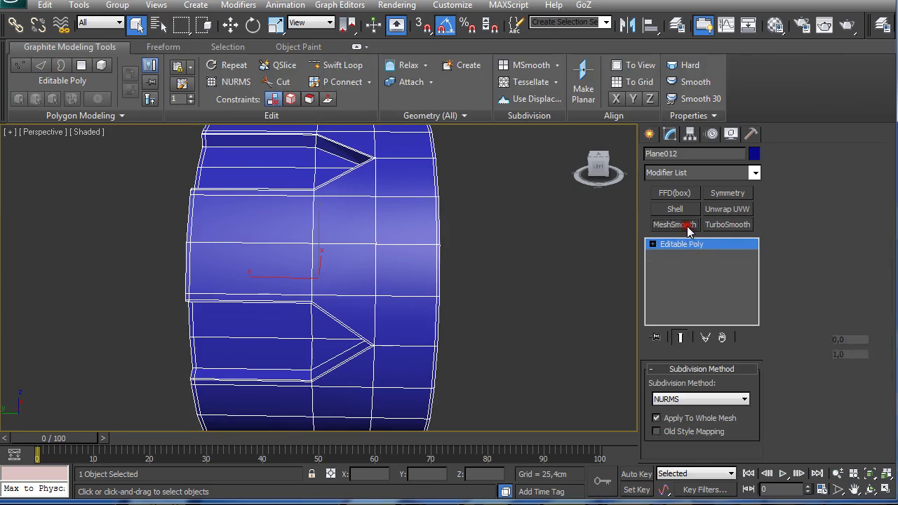
pyautogui.moveTo(501, 249)
pyautogui.keyDown('alt'); pyautogui.mouseDown(button='middle')
pyautogui.moveTo(426, 227)
pyautogui.moveTo(491, 250)
pyautogui.mouseUp(button='middle'); pyautogui.keyUp('alt')
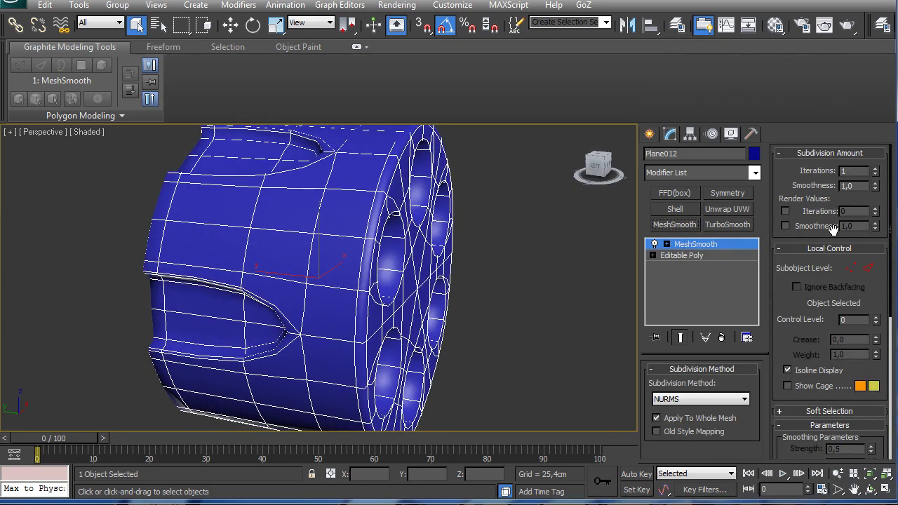
pyautogui.click(876, 169)
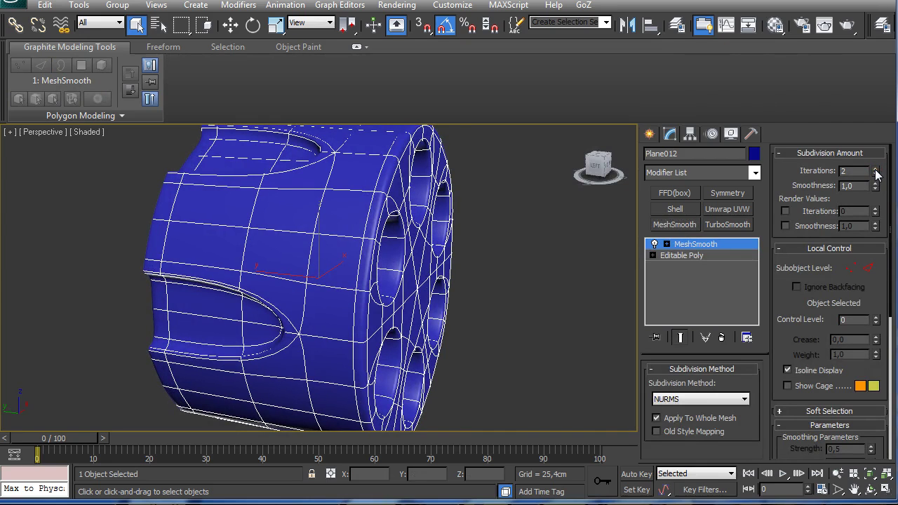
pyautogui.click(541, 273)
pyautogui.keyDown('alt'); pyautogui.moveTo(503, 280); pyautogui.dragTo(355, 267, button='middle'); pyautogui.keyUp('alt')
pyautogui.scroll(-5, 287, 257)
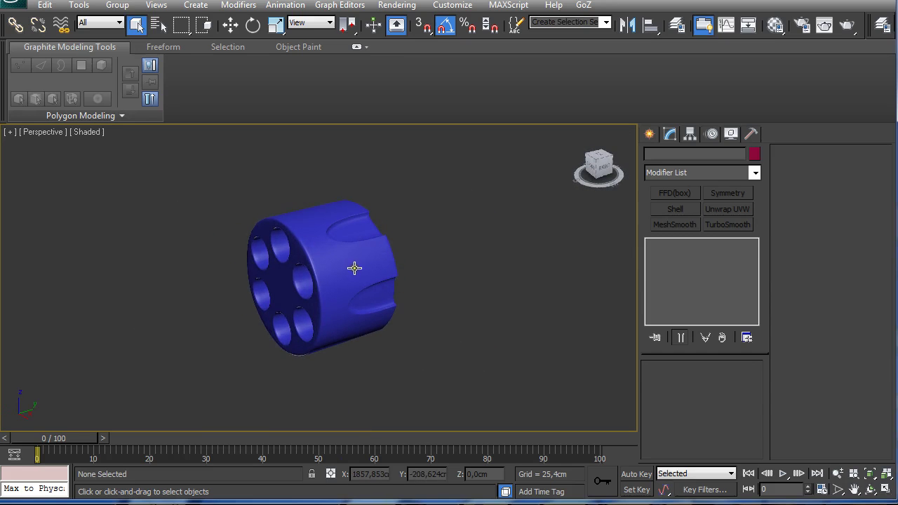
pyautogui.click(355, 267)
# Change Plane012's object colour from blue to a gray custom colour.
pyautogui.click(754, 153)
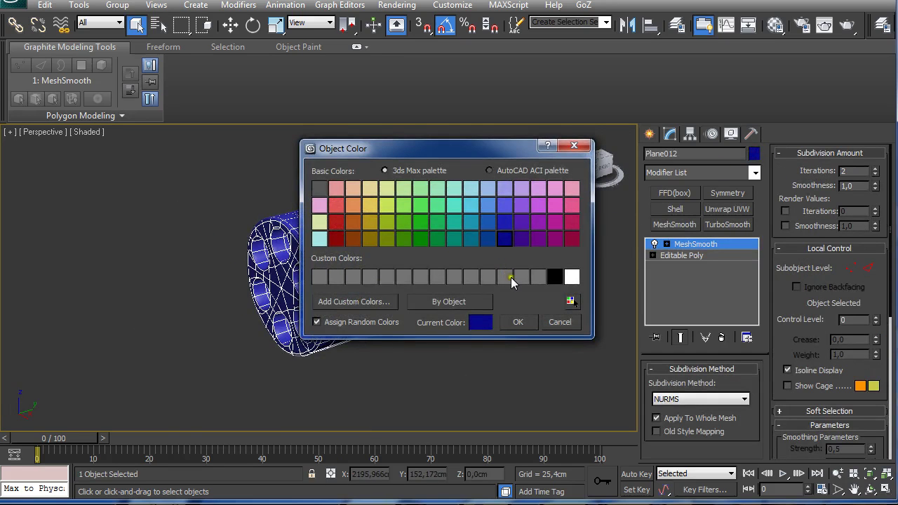
pyautogui.click(537, 276)
pyautogui.click(523, 321)
pyautogui.keyDown('alt'); pyautogui.moveTo(525, 321); pyautogui.dragTo(465, 324, button='middle'); pyautogui.keyUp('alt')
pyautogui.scroll(3, 488, 288)
pyautogui.scroll(-3, 483, 287)
pyautogui.click(534, 270)
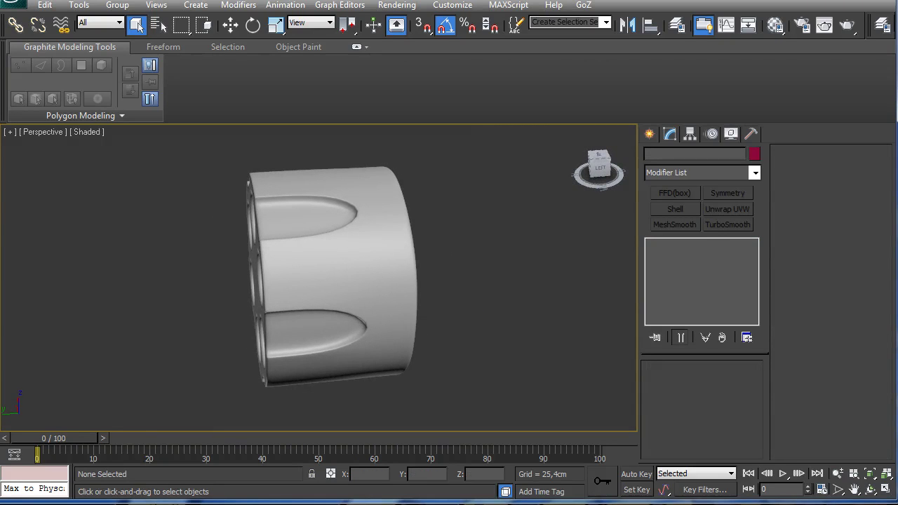